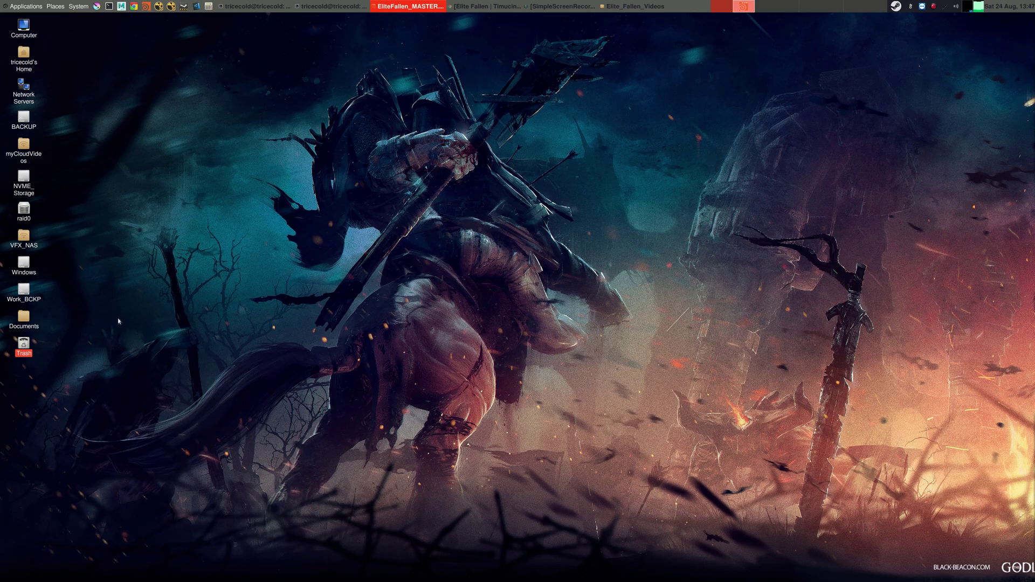
right_click(24, 343)
left_click(65, 480)
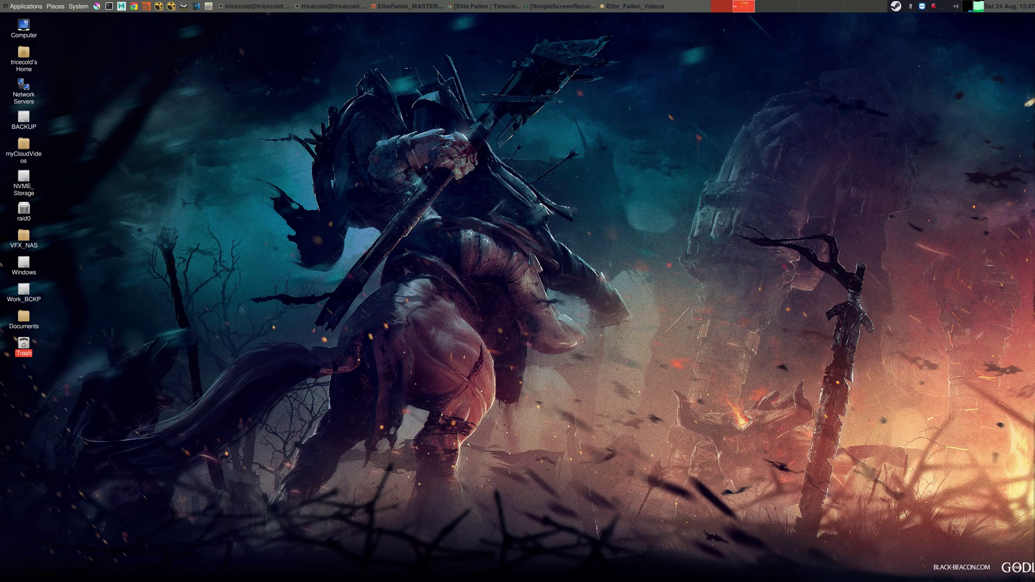
Open a terminal from the desktop, launch Houdini with the command houdini, and dismiss the licence expiry notice
right_click(872, 133)
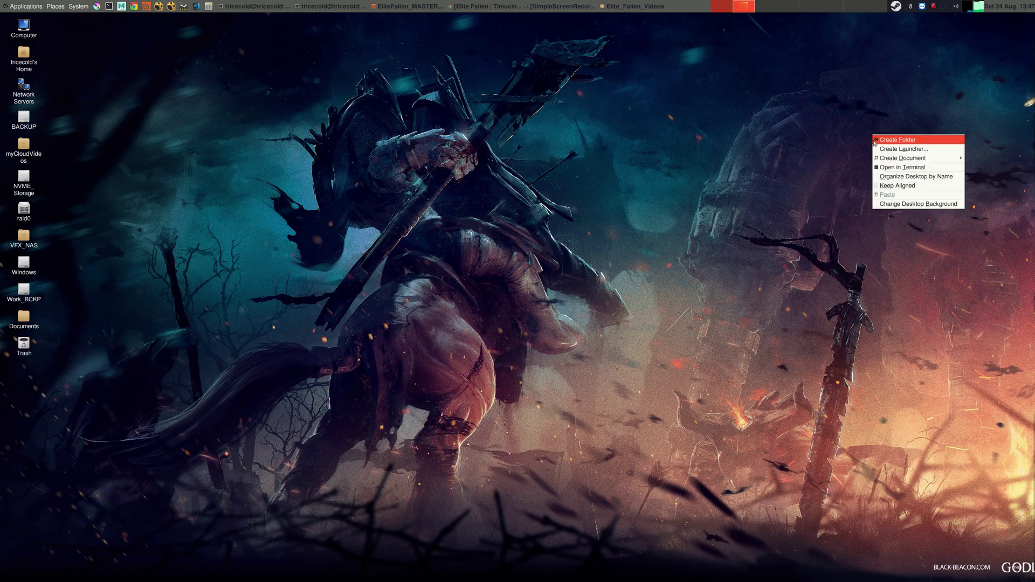
left_click(906, 166)
left_click_drag(174, 39, 824, 84)
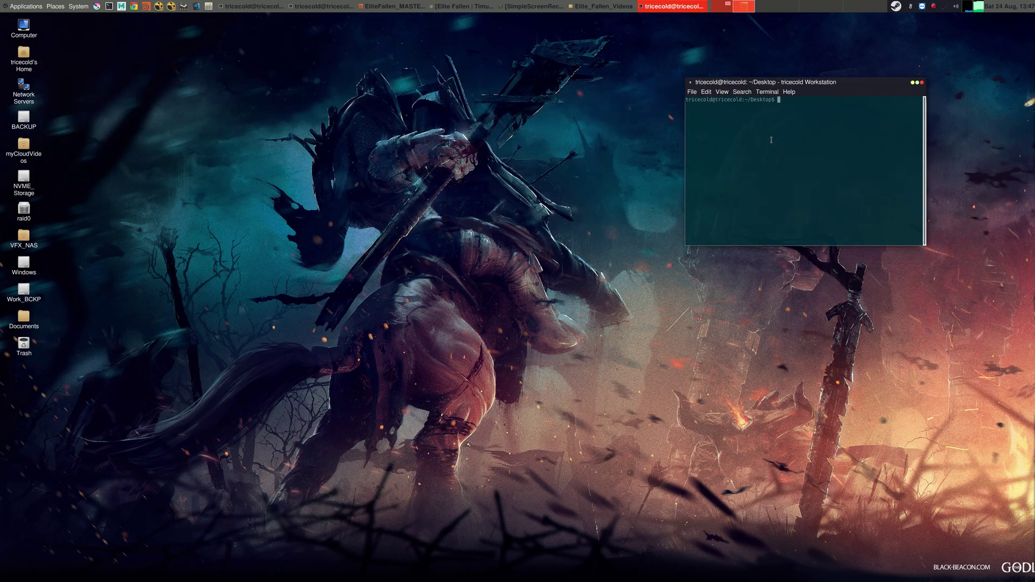
type("houdini")
key("Return")
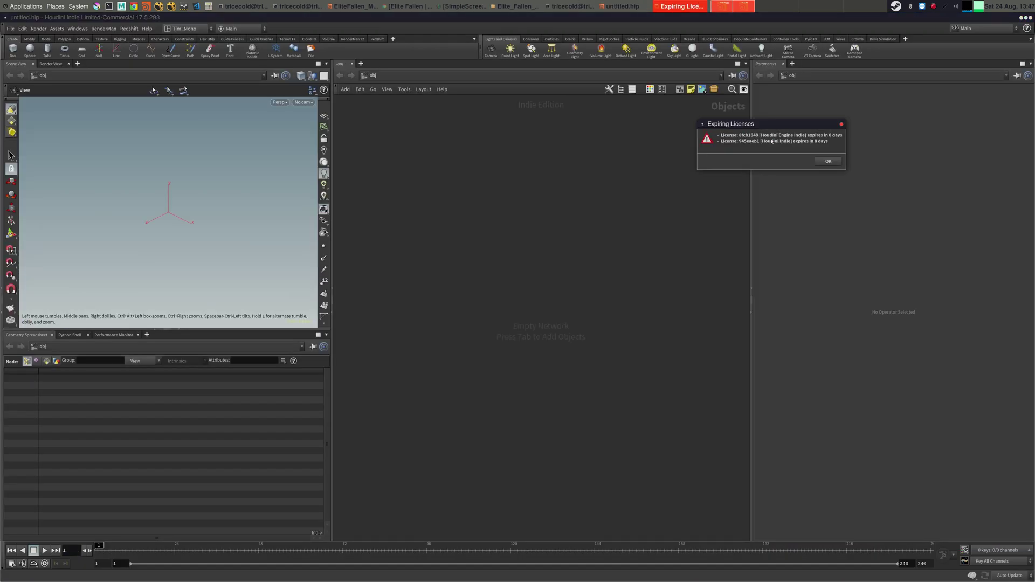
left_click(823, 163)
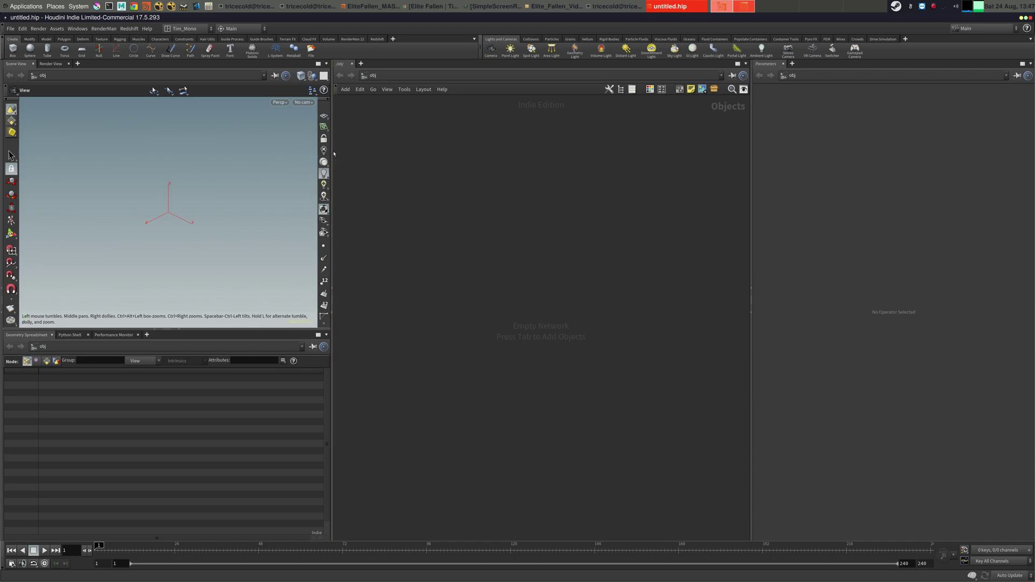
Enlarge the 3D scene viewport by widening its pane and making it taller against the geometry spreadsheet
left_click_drag(333, 155, 410, 162)
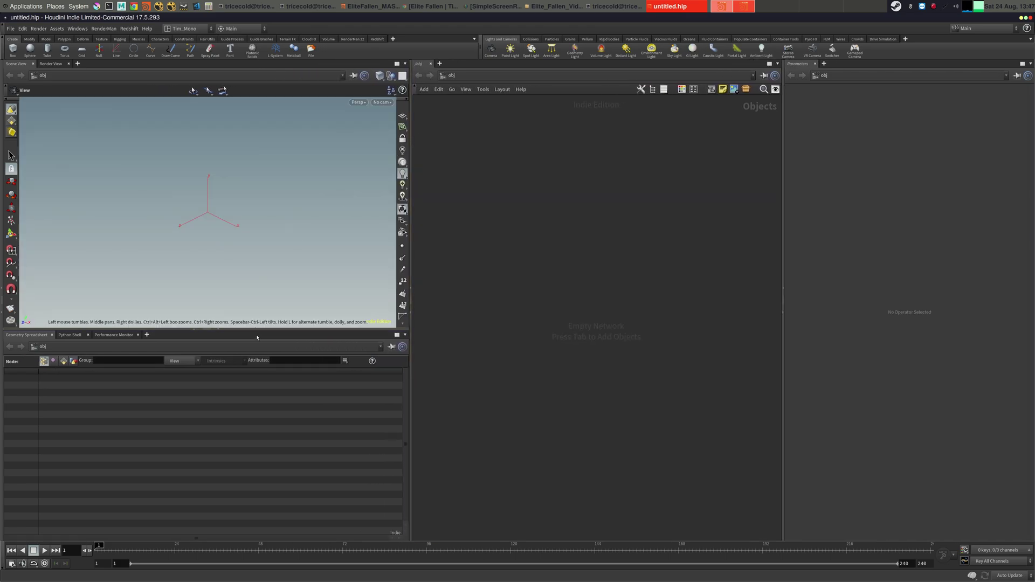
left_click_drag(261, 328, 270, 370)
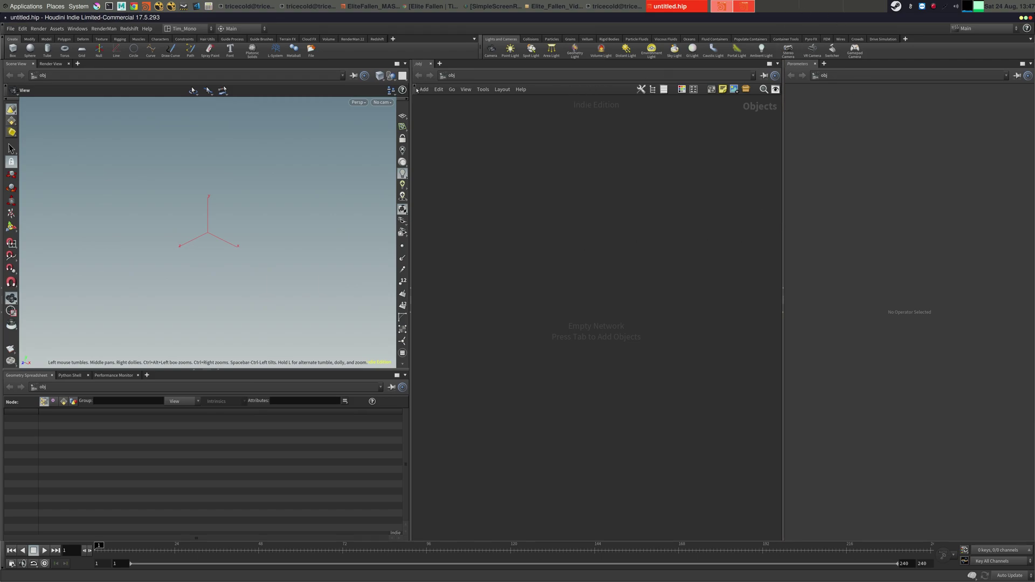
View the Elite Fallen page in Chrome and close the browser window
left_click(445, 7)
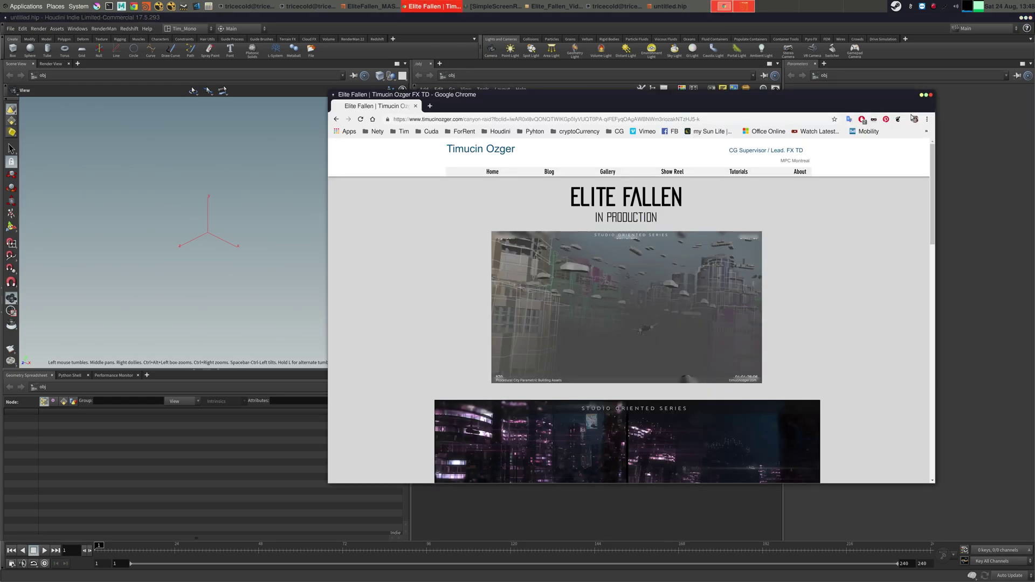
left_click(930, 96)
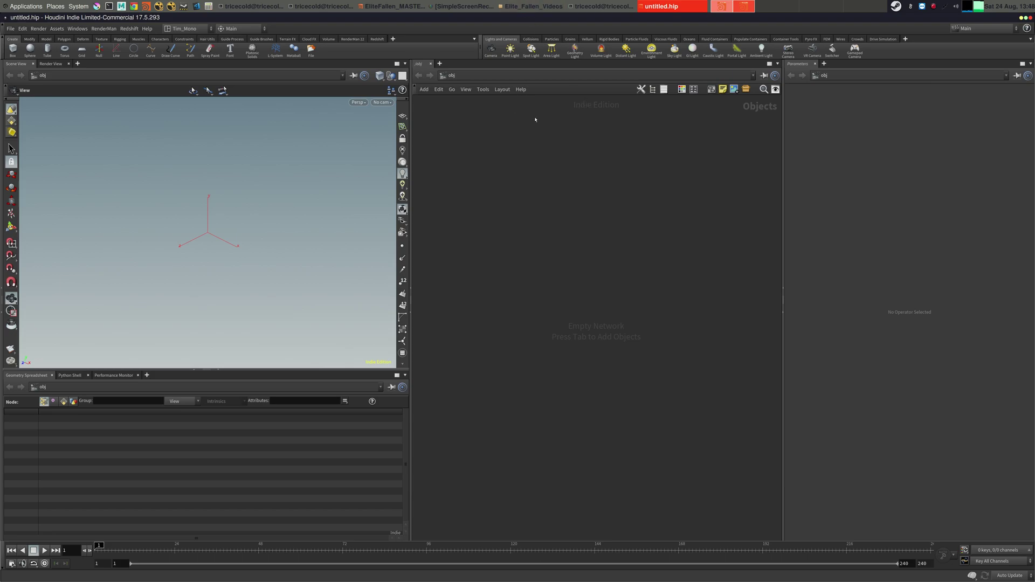
Add a Geometry object to the object network and rename it Terrain
key("Tab")
type("geo")
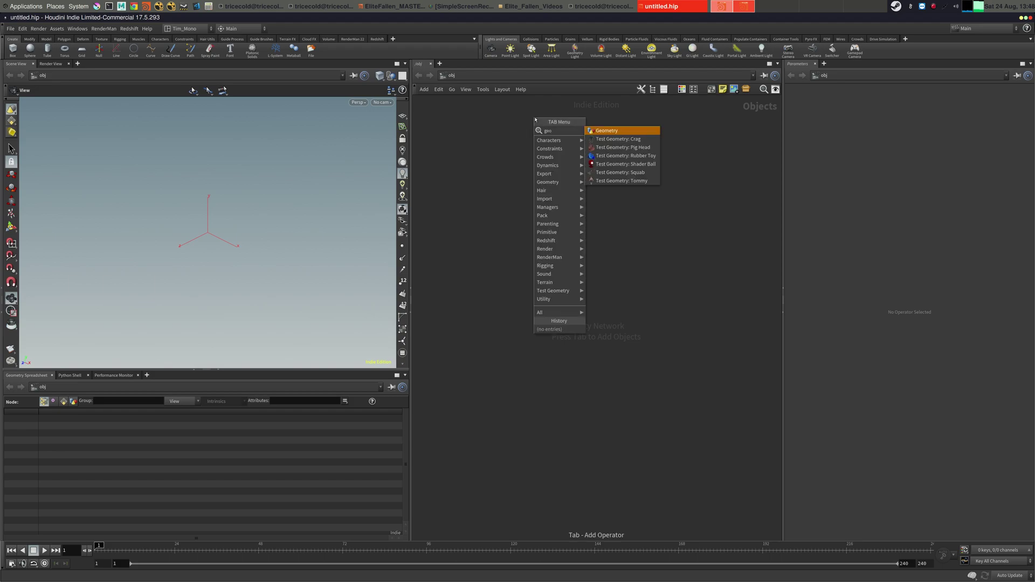
key("Return")
left_click(535, 118)
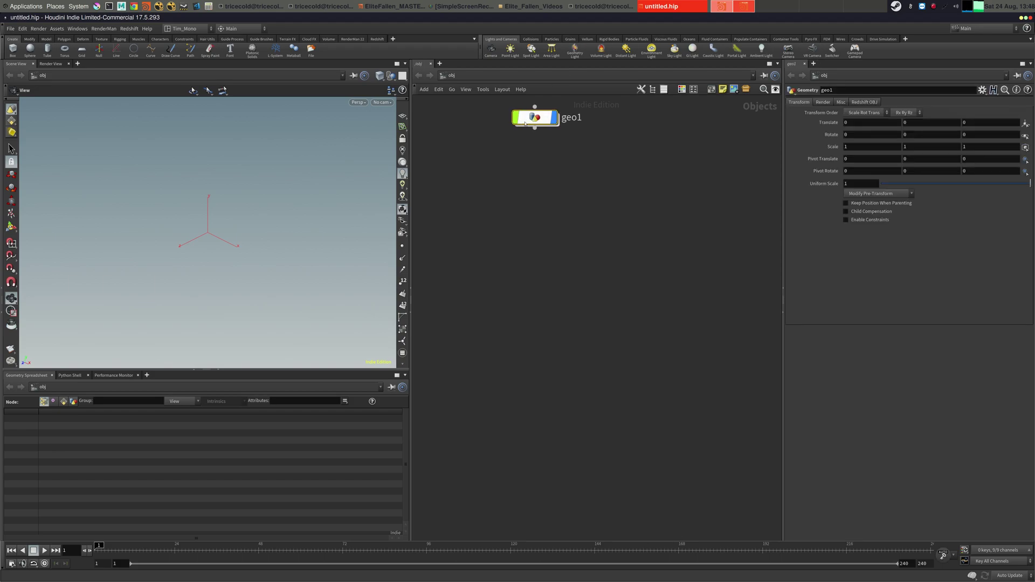
left_click(475, 161)
left_click_drag(521, 161, 445, 159)
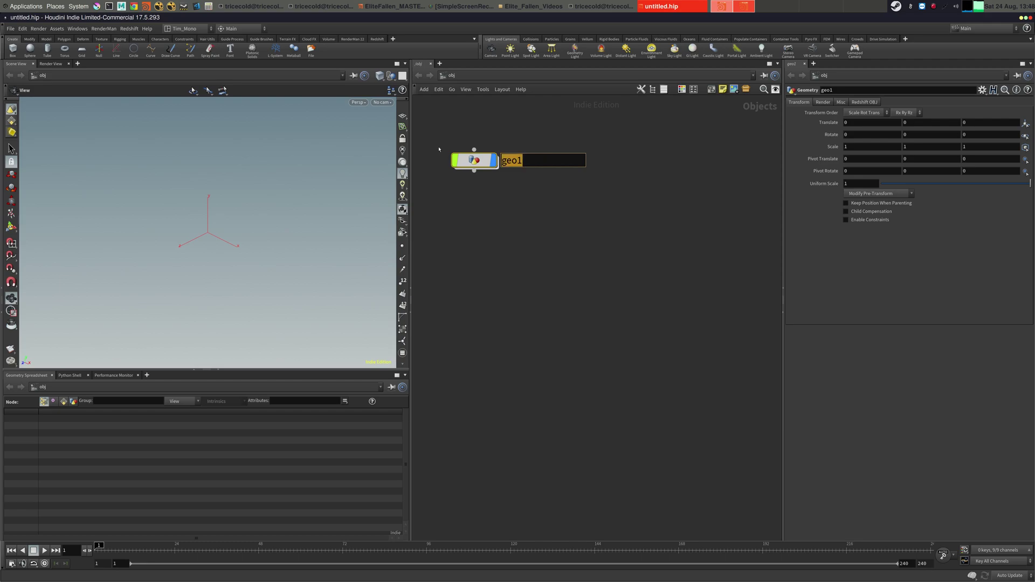
type("Terrain")
key("Return")
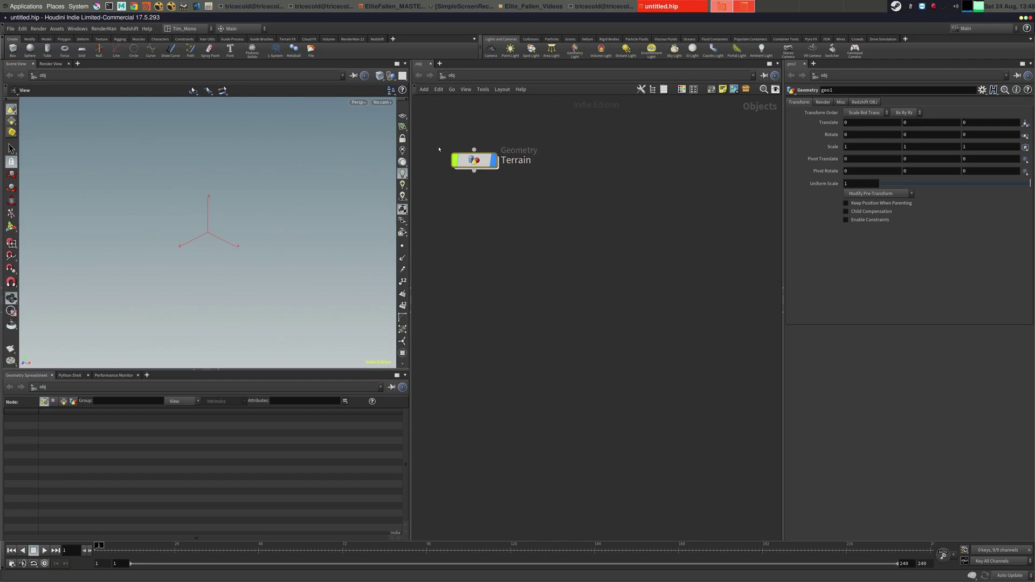
Create a network box around the Terrain object, enlarge it, and title it Environment
left_click(679, 125)
left_click_drag(647, 115, 414, 241)
key("shift+o")
left_click_drag(513, 174, 714, 318)
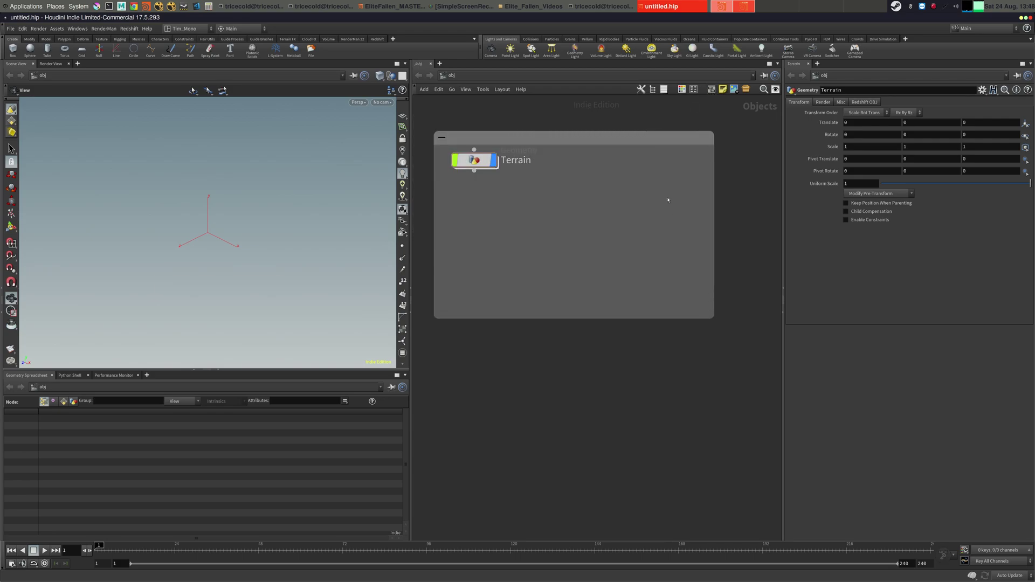
double_click(499, 137)
type("Envi")
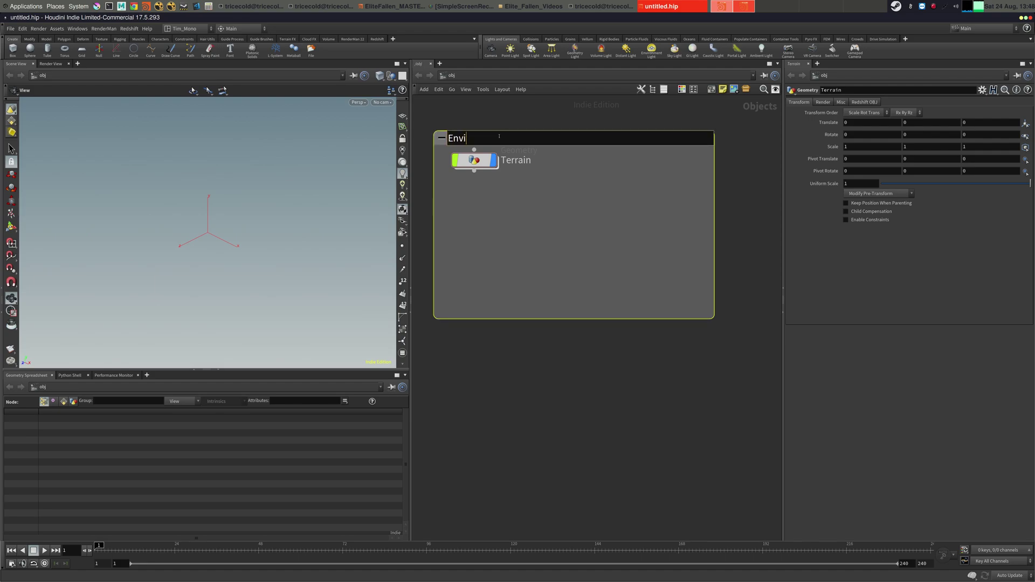
type("ronment")
key("Return")
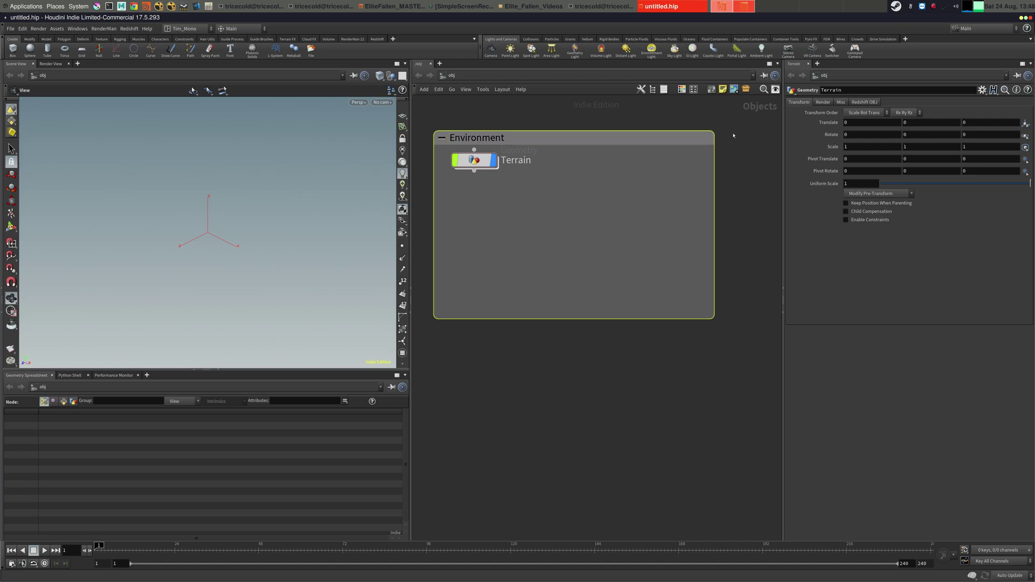
Enter the Terrain object's geometry network and place a HeightField node in it
left_click_drag(481, 164, 483, 177)
double_click(483, 176)
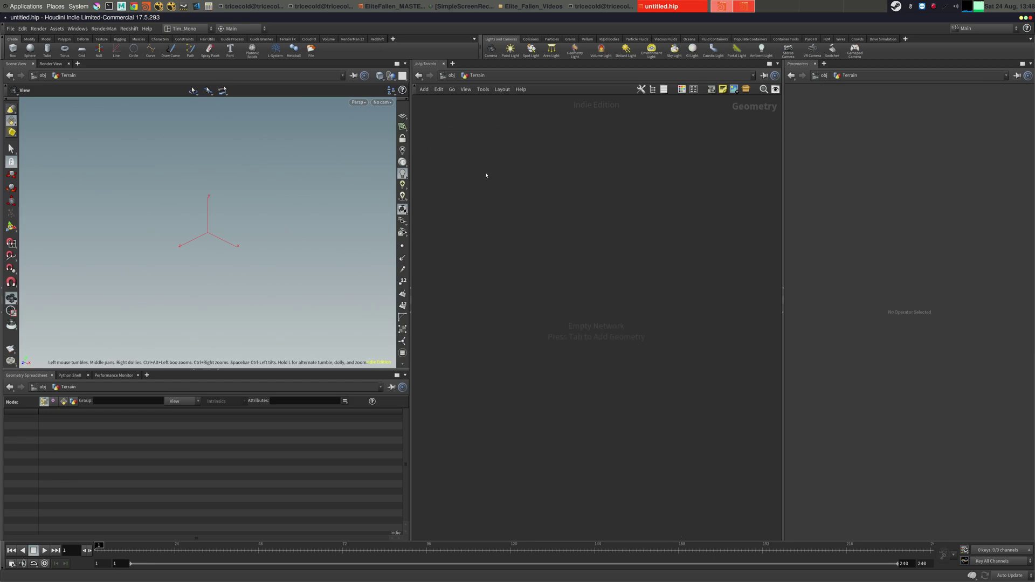
key("alt+Tab")
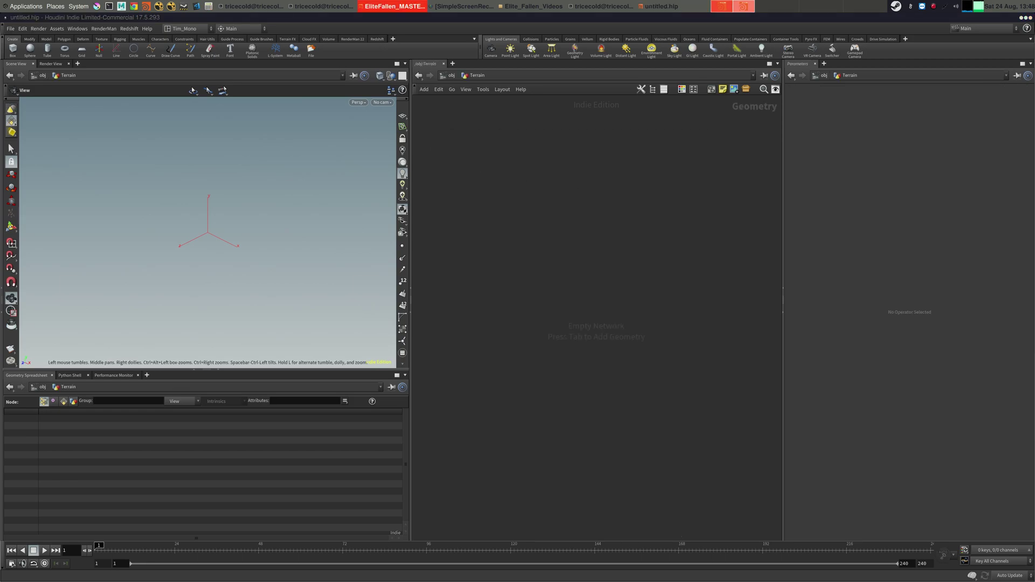
key("alt+Tab")
key("Tab")
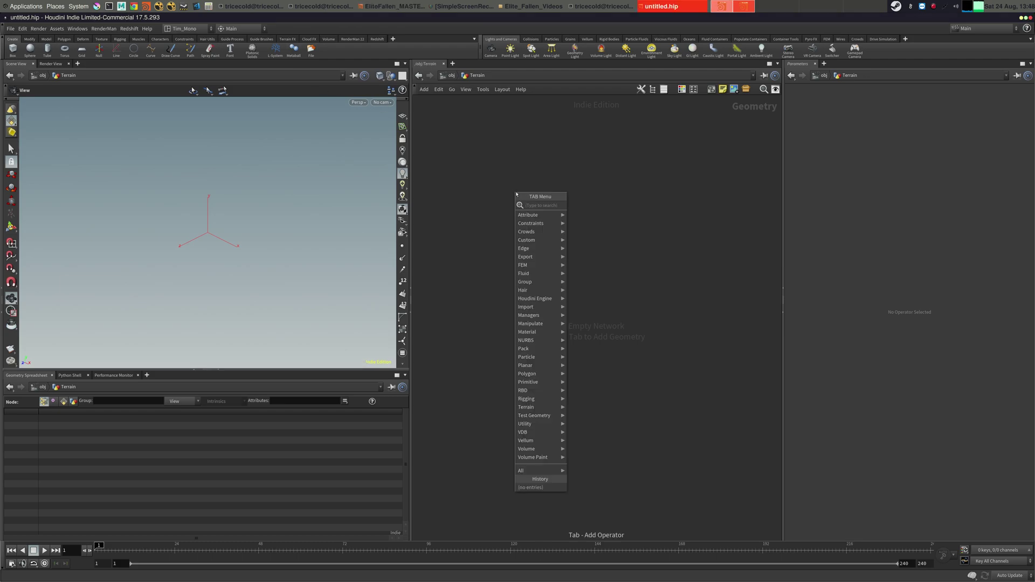
type("heigh")
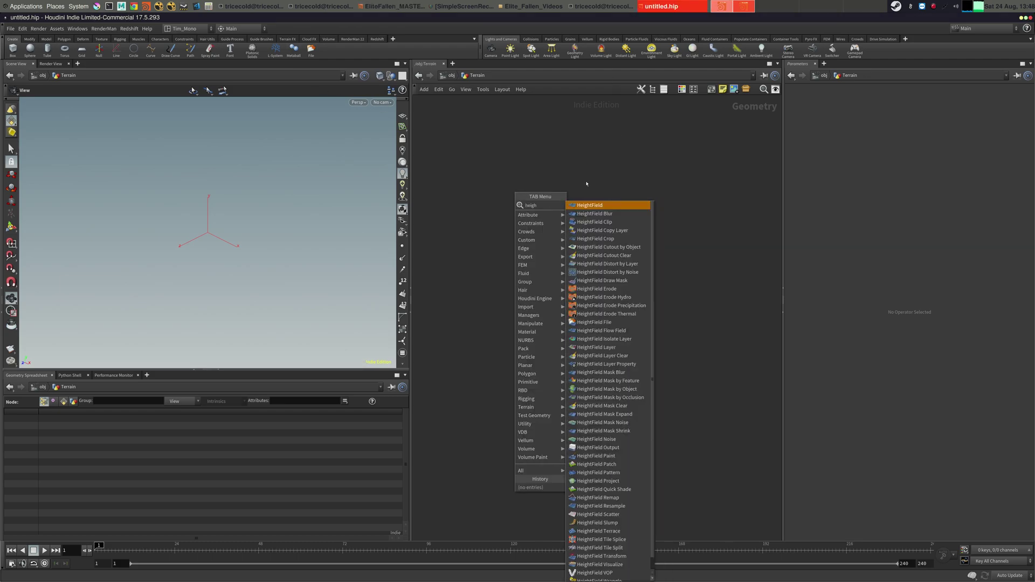
left_click(586, 205)
left_click(536, 185)
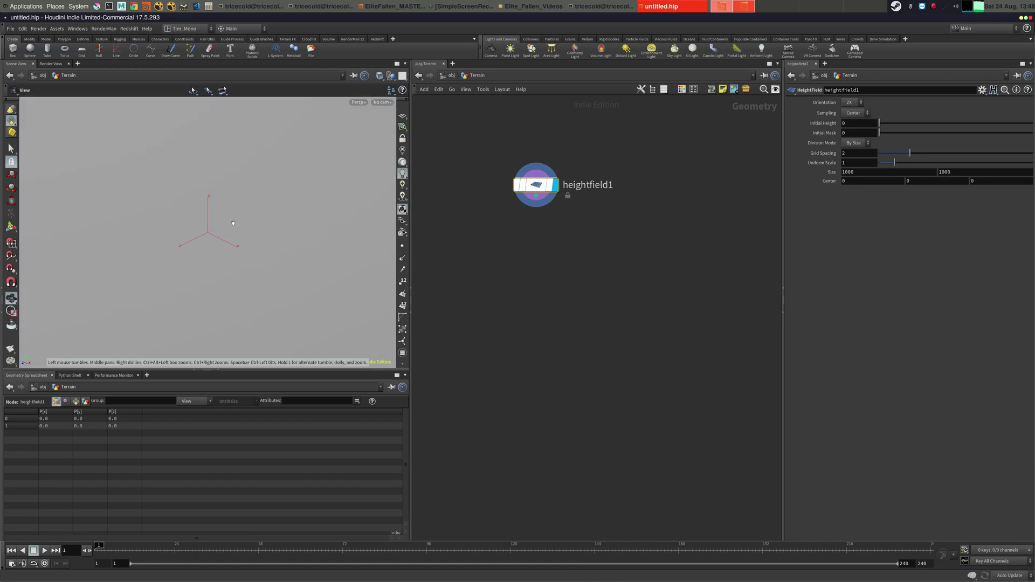
Set the height field's size to 2600 by 2600
key("g")
left_click_drag(257, 222, 237, 237)
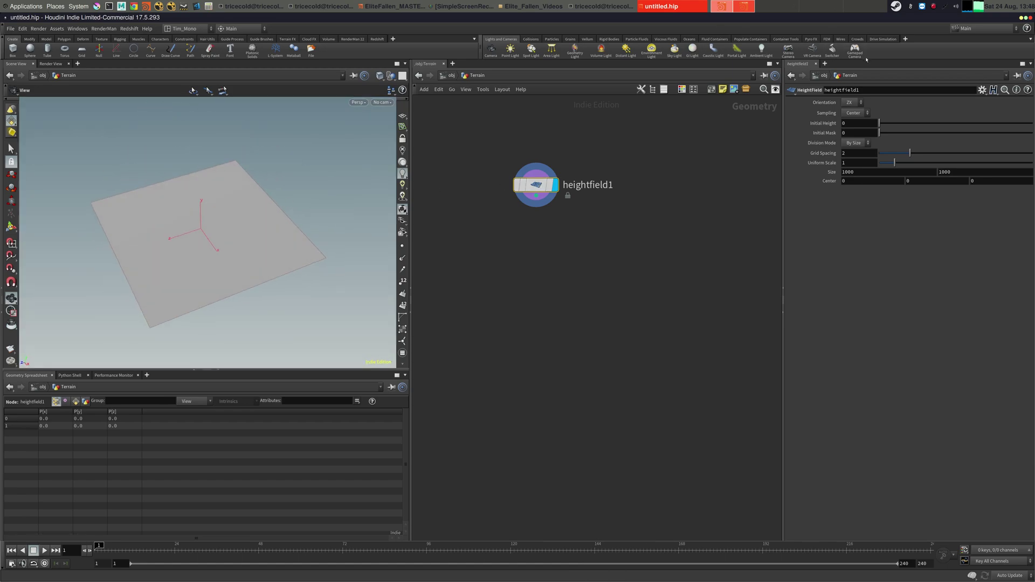
left_click(878, 174)
type("26")
key("Tab")
type("2600")
key("Tab")
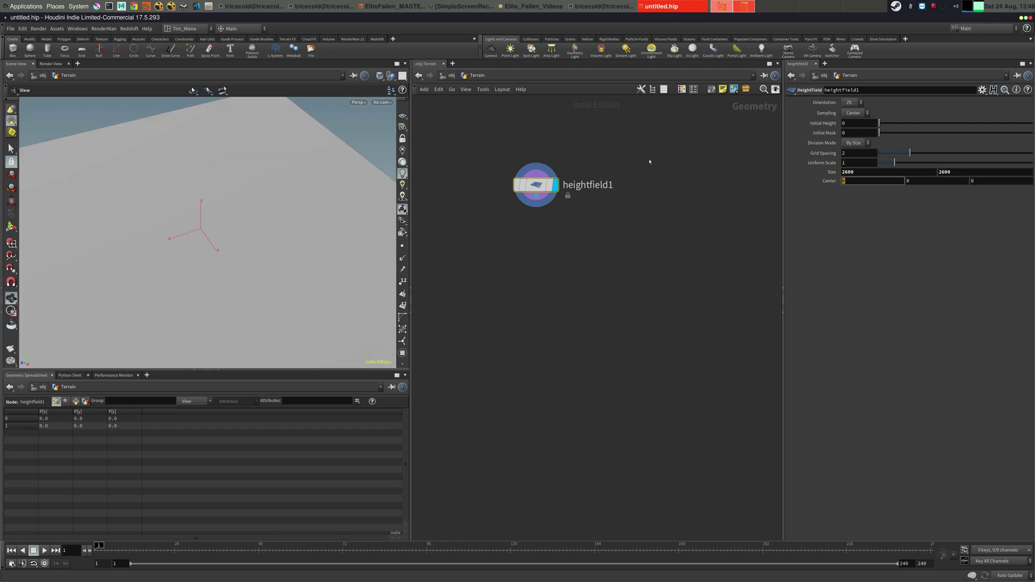
Enlarge the 3D viewport pane further in both directions and frame the whole height field in it
right_click_drag(254, 204, 165, 228)
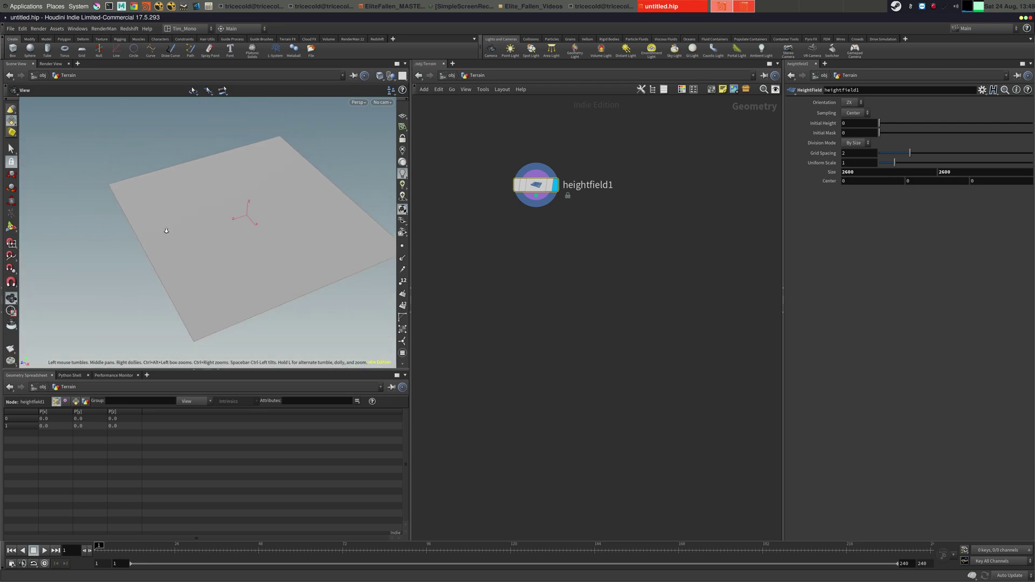
left_click_drag(164, 229, 328, 231)
left_click_drag(410, 253, 449, 253)
left_click_drag(280, 371, 279, 388)
middle_click_drag(310, 198, 325, 215)
right_click_drag(326, 216, 318, 221)
middle_click_drag(319, 222, 354, 201)
left_click_drag(353, 201, 377, 199)
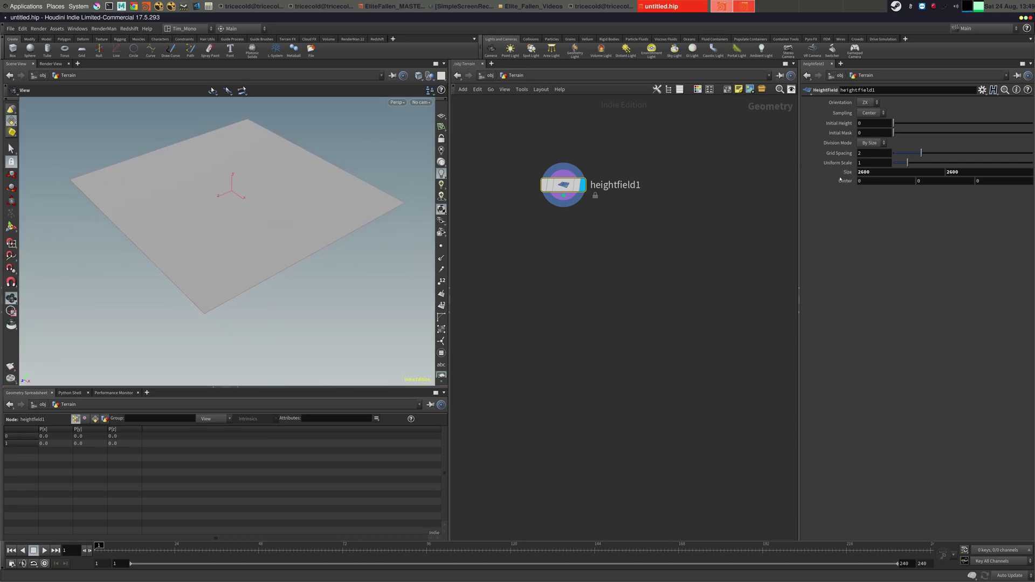
Inspect the height field node's information for its voxel count and voxel size
key("alt+Tab")
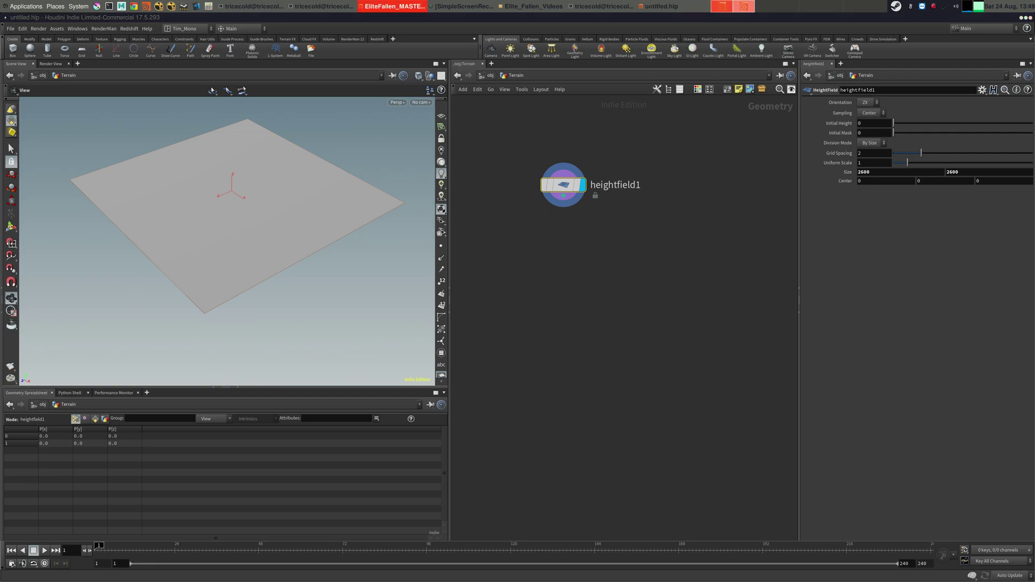
middle_click_drag(639, 175, 622, 189)
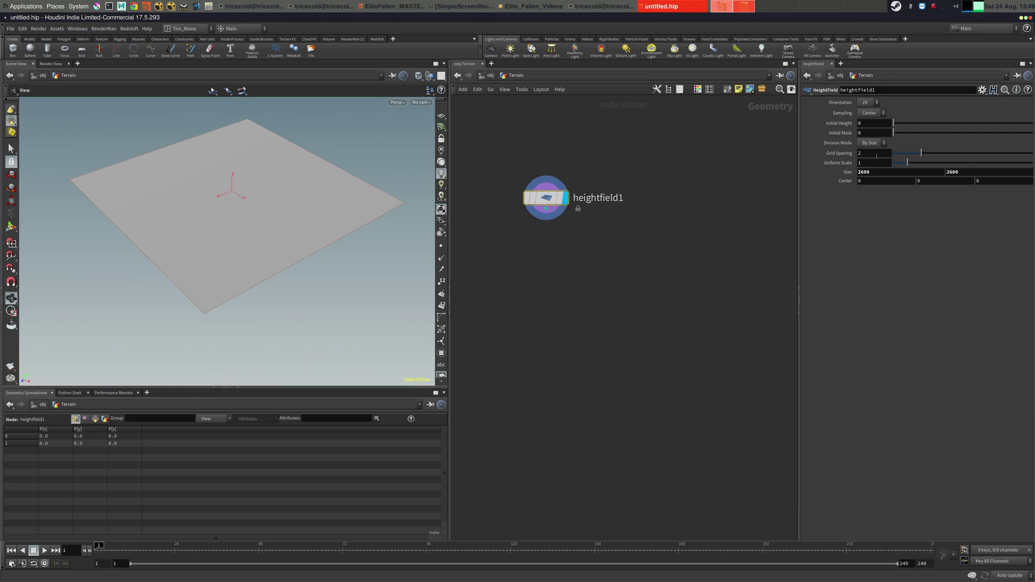
middle_click(563, 189)
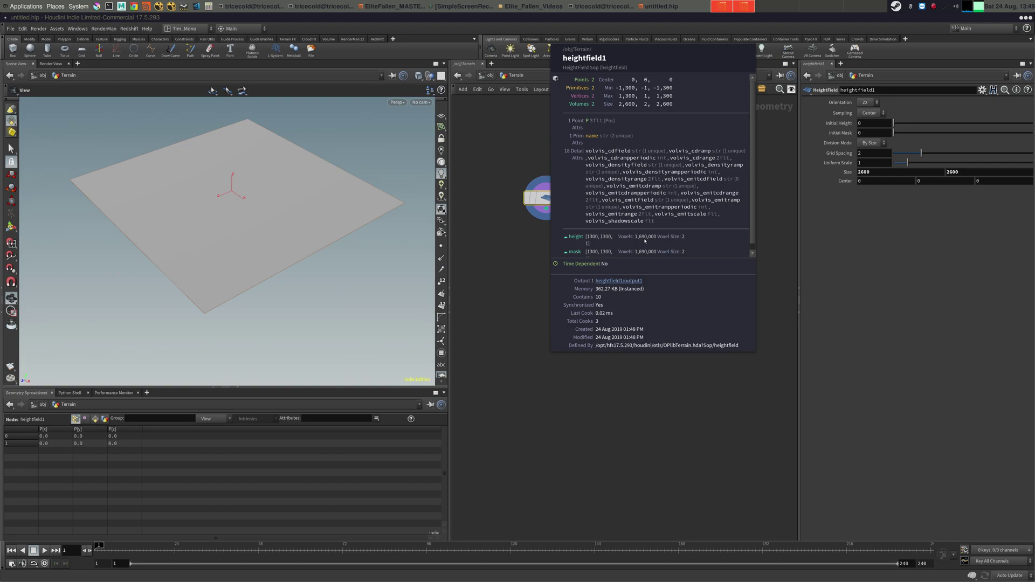
Set the height field's grid spacing to 0.5 and check the node's voxel information
left_click(889, 153)
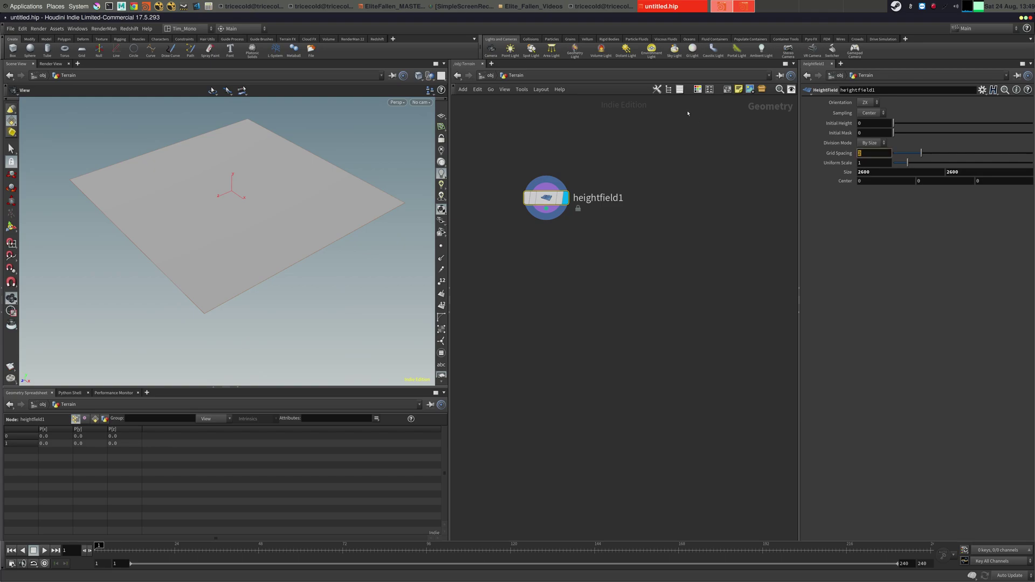
type(".5")
key("Return")
left_click_drag(546, 198, 547, 220)
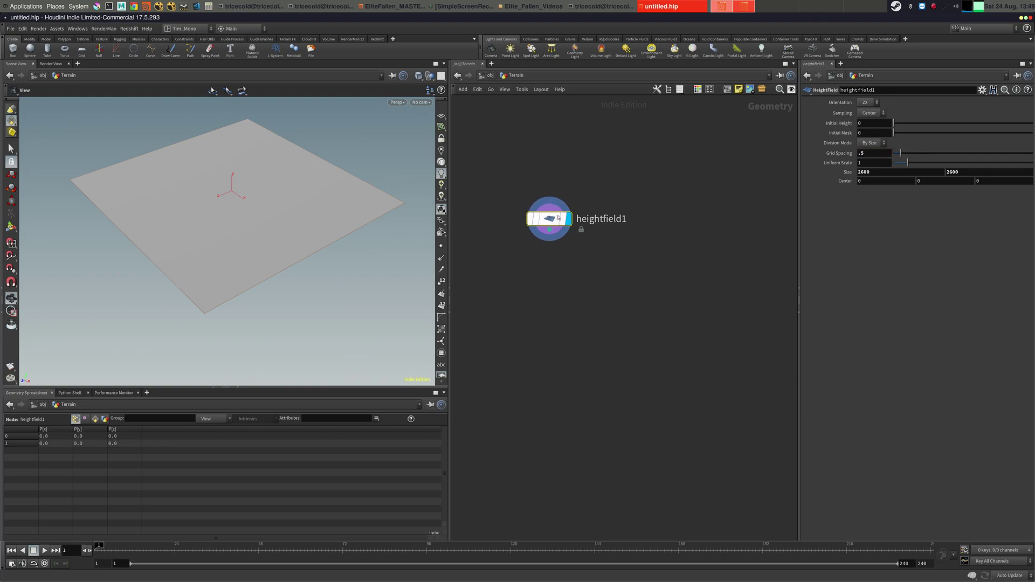
middle_click(547, 220)
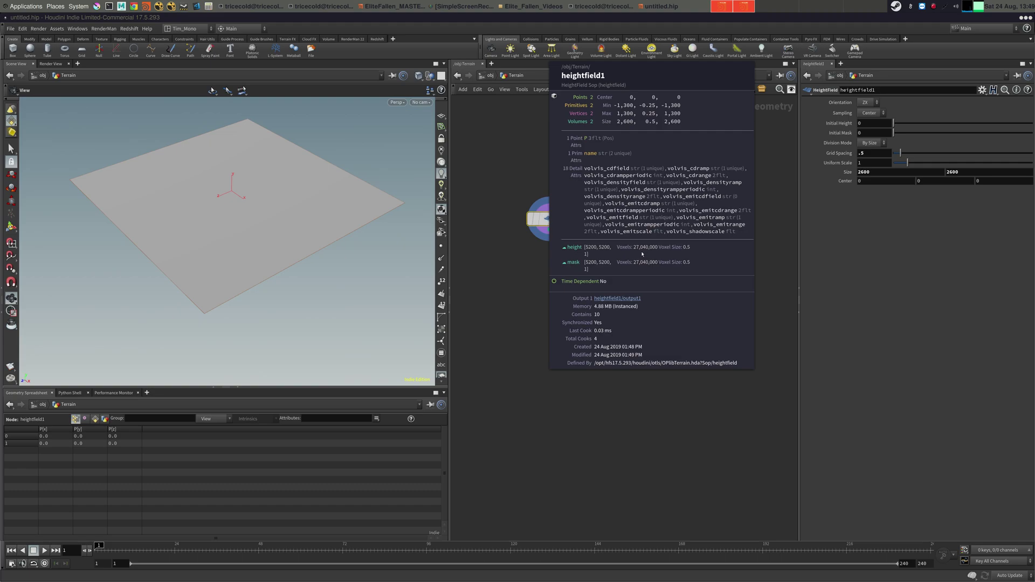
key("alt+Tab")
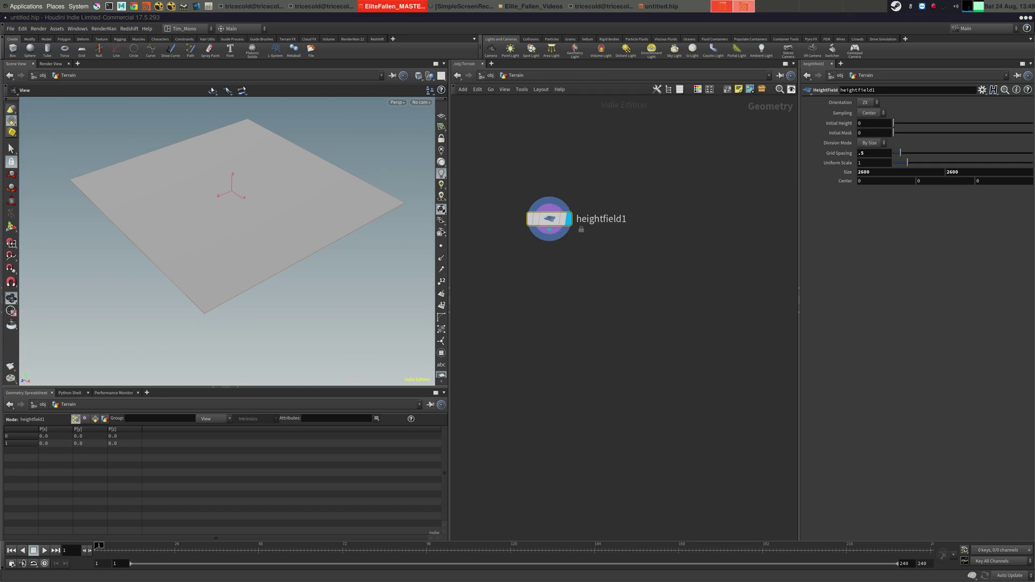
left_click_drag(258, 169, 291, 224)
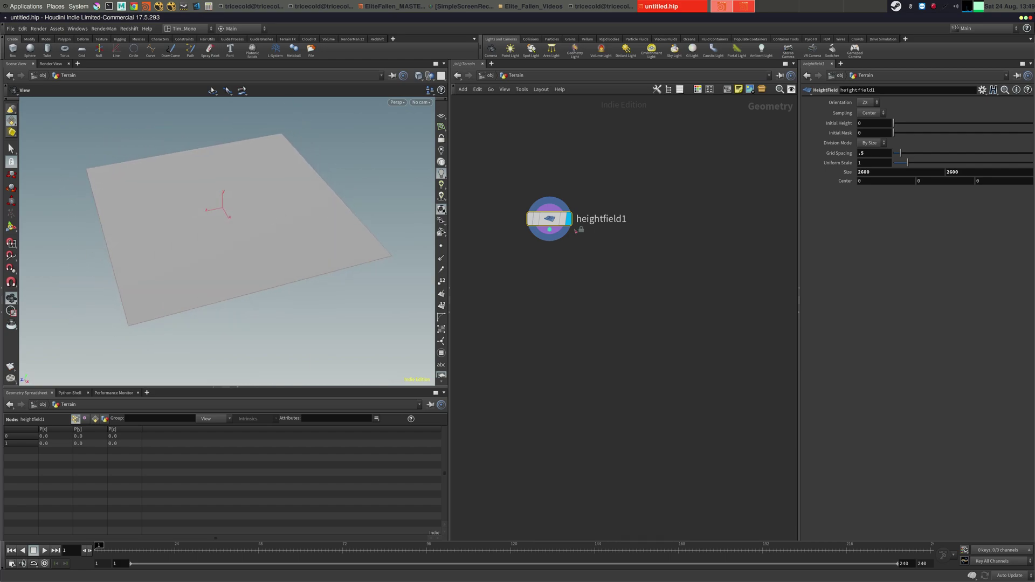
middle_click_drag(651, 177, 641, 176)
left_click_drag(200, 201, 229, 210)
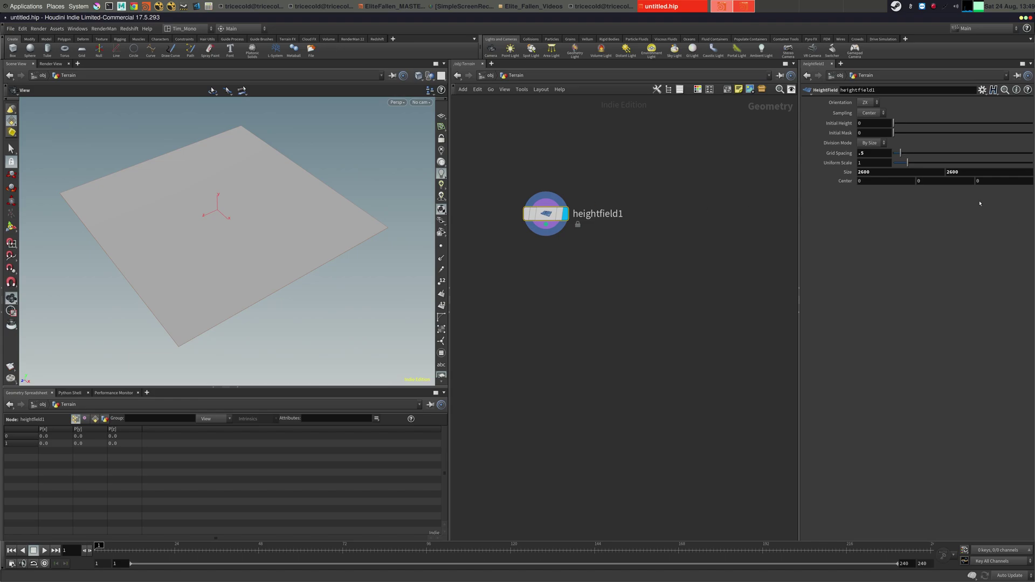
left_click_drag(262, 212, 283, 199)
Add a HeightField Noise node below the height field and wire the height field's output into its first input
middle_click_drag(630, 269, 636, 285)
key("Tab")
type("he")
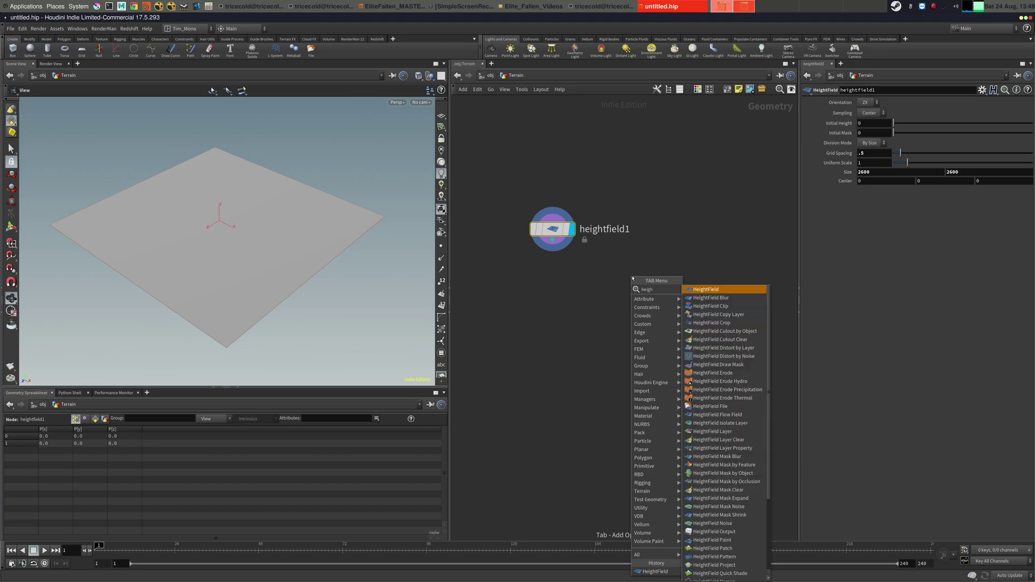
type("ighn")
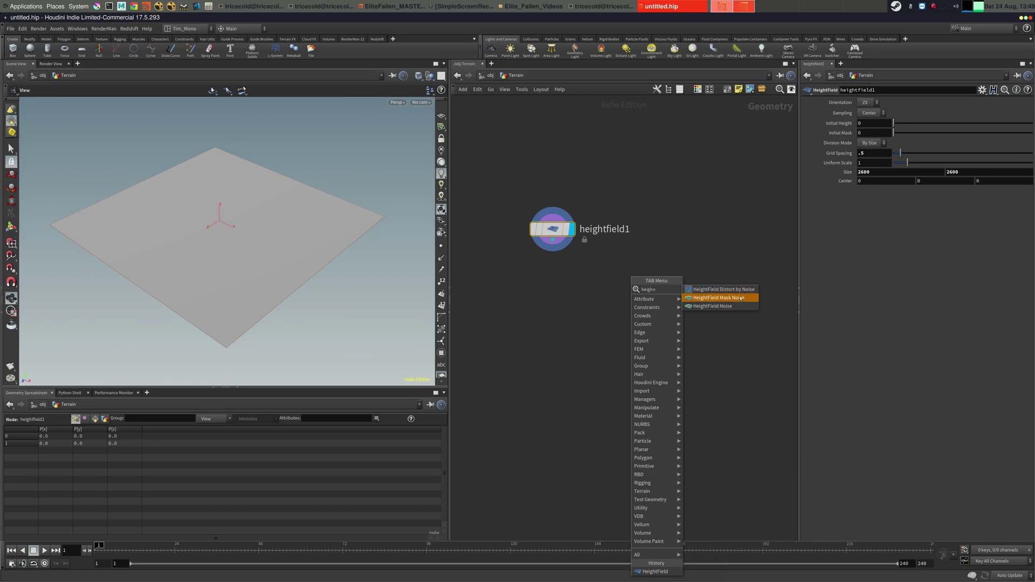
left_click(713, 305)
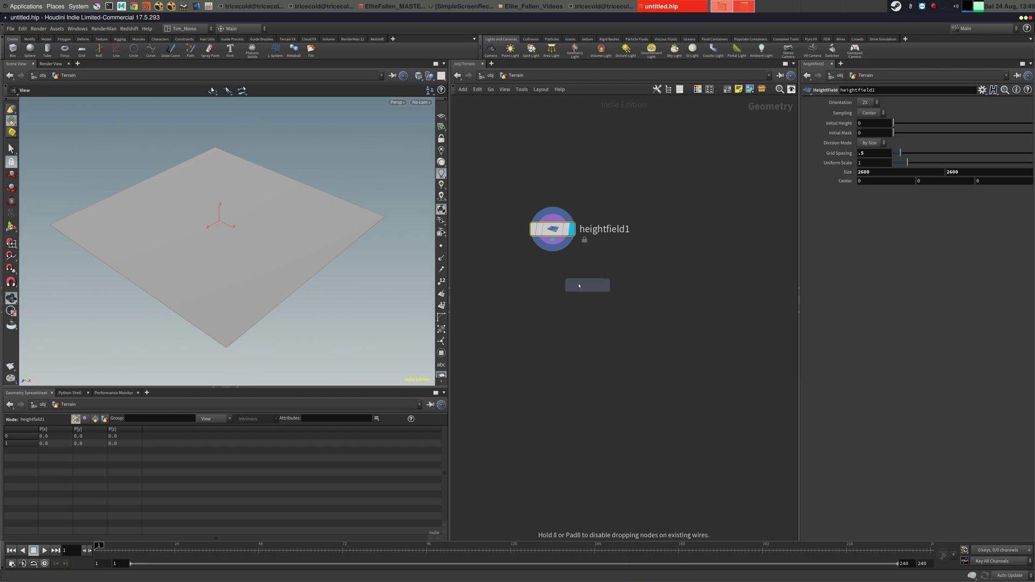
left_click(553, 275)
key("alt+Tab")
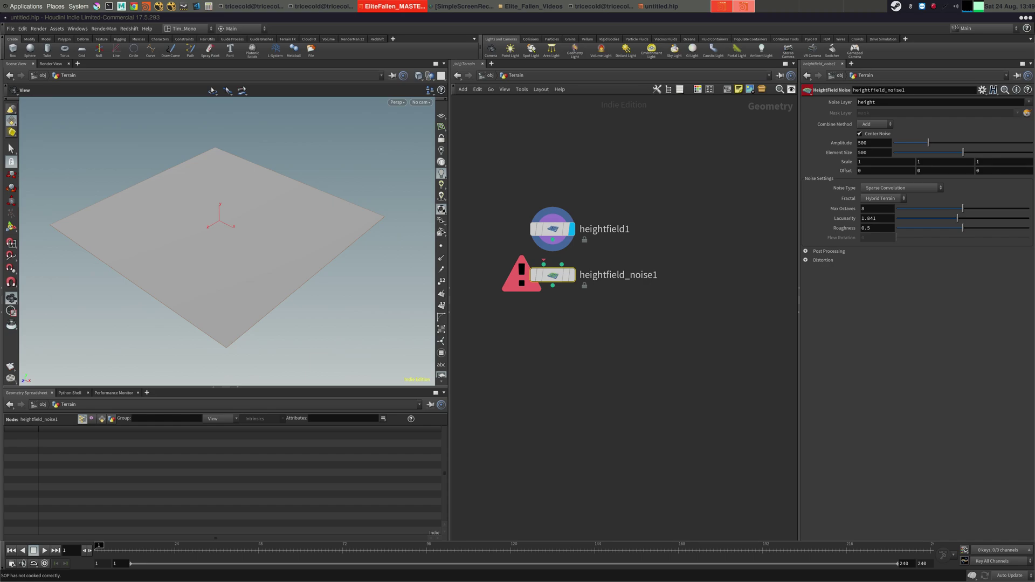
left_click(553, 240)
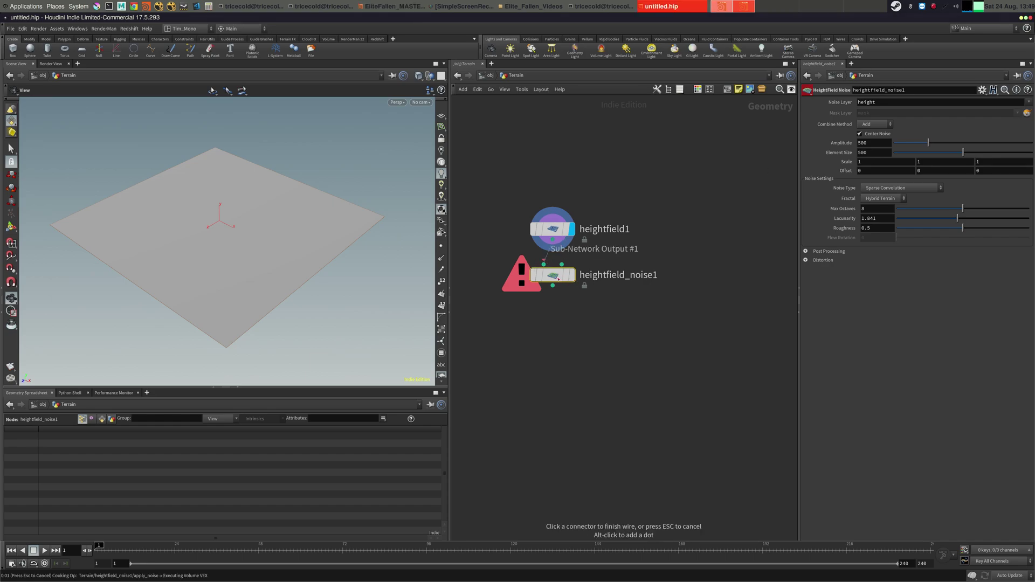
left_click(665, 219)
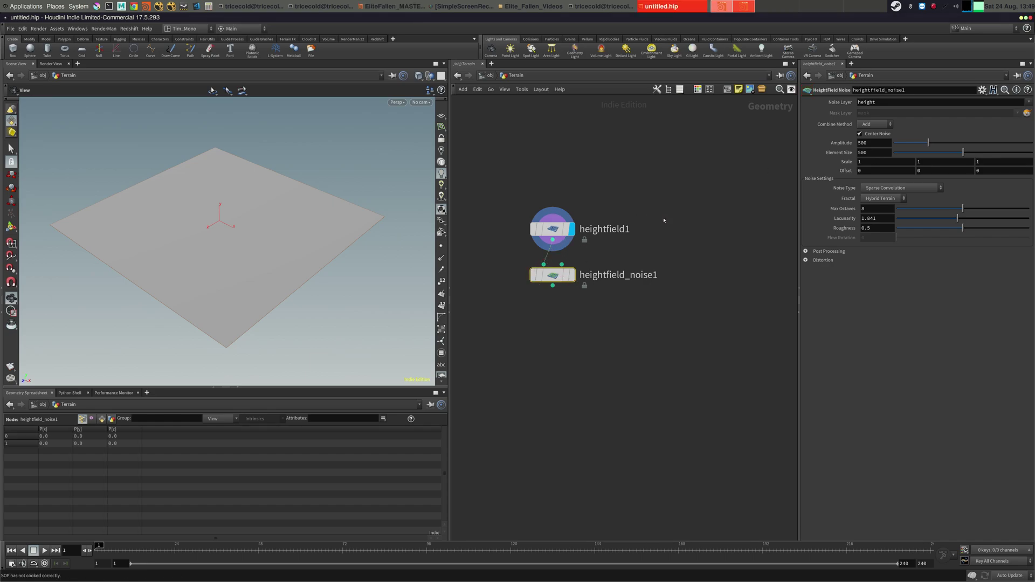
Display the noise node's result in the viewport and look over the noisy terrain
key("r")
left_click_drag(298, 234, 323, 270)
right_click_drag(323, 270, 345, 280)
left_click_drag(345, 280, 350, 248)
Set the base height field's grid spacing to 2
left_click_drag(628, 191, 510, 237)
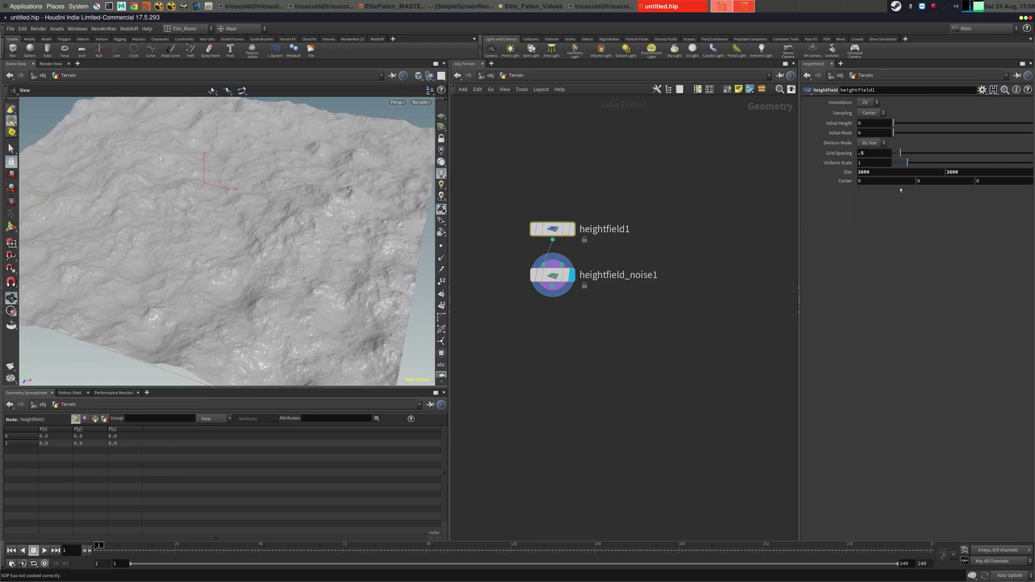
left_click_drag(877, 155, 771, 173)
type("2")
key("Return")
left_click(637, 173)
middle_click_drag(628, 175, 640, 169)
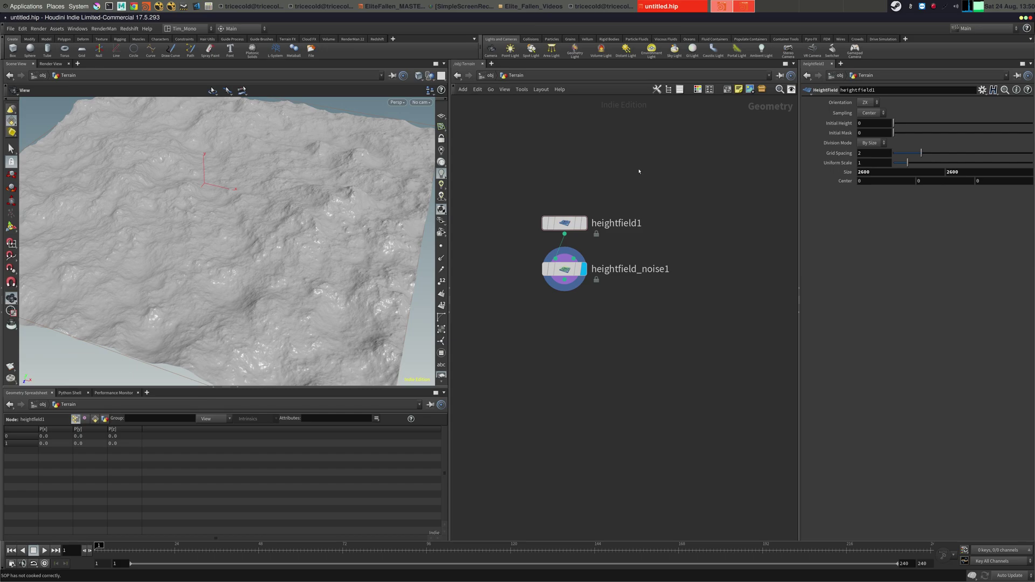
Set the height field noise's amplitude to 328 and its roughness to 0.547
left_click_drag(396, 202, 352, 191)
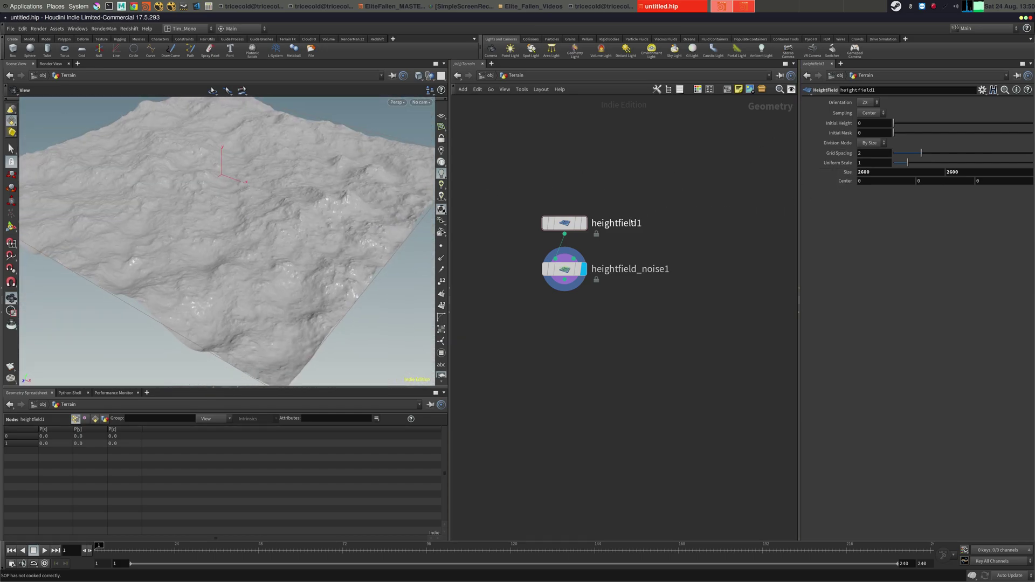
middle_click_drag(624, 225, 650, 212)
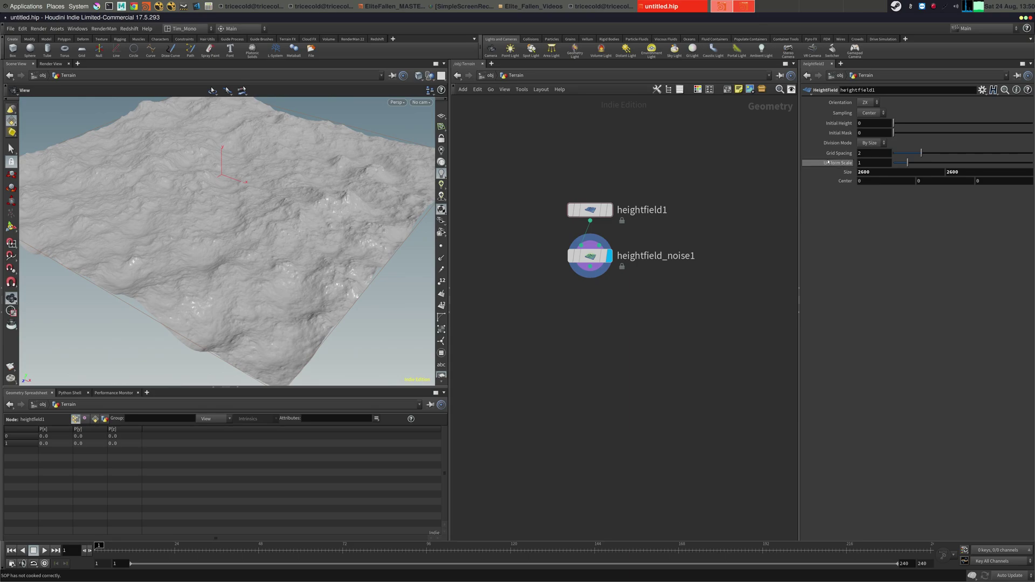
left_click_drag(642, 232, 506, 290)
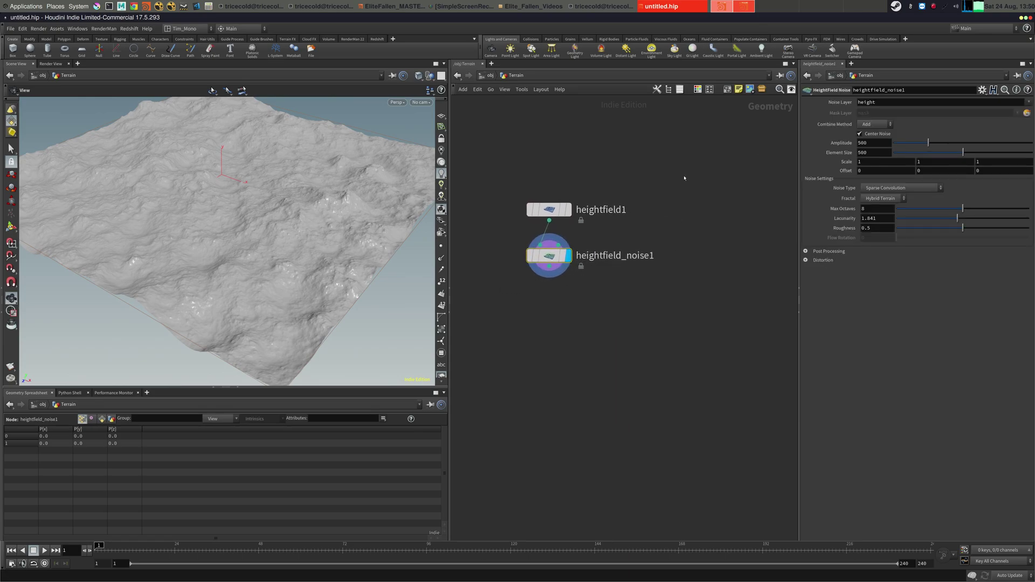
double_click(884, 142)
type("328")
left_click(702, 195)
middle_click_drag(707, 186, 695, 197)
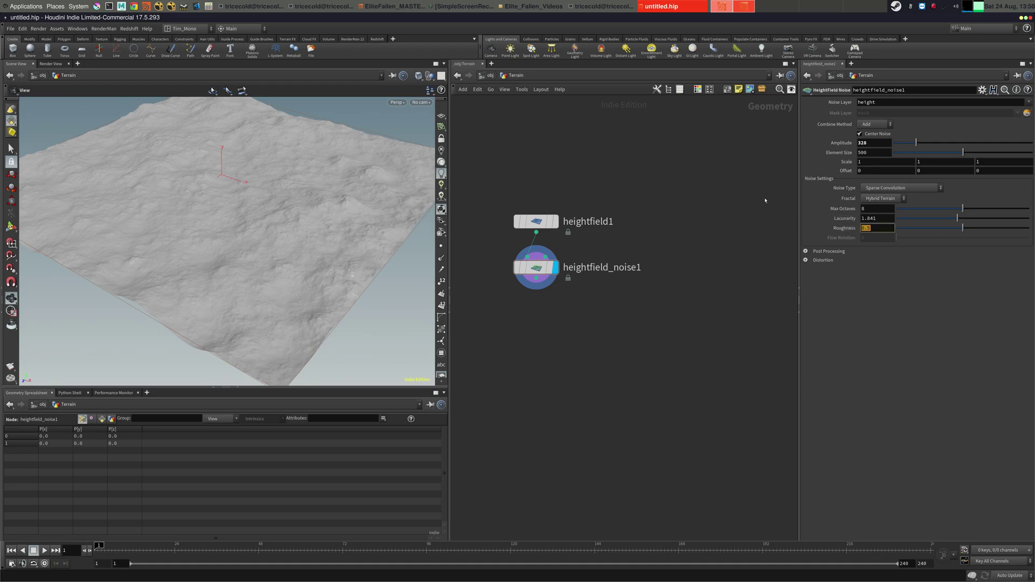
type(".547")
key("Return")
key("alt+Tab")
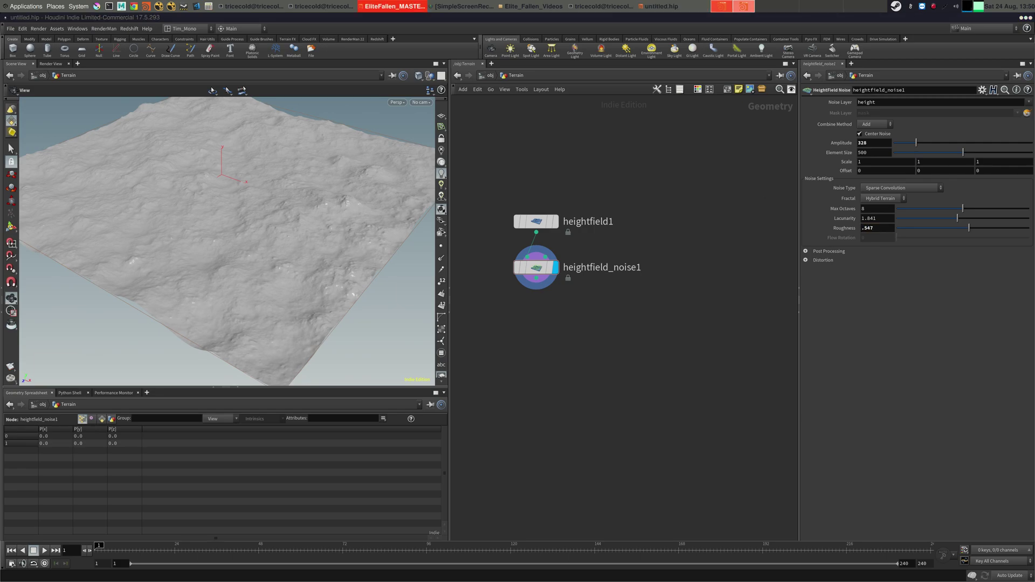
Review the noise node's post processing and distortion settings and examine the terrain from a lower angle
left_click(806, 252)
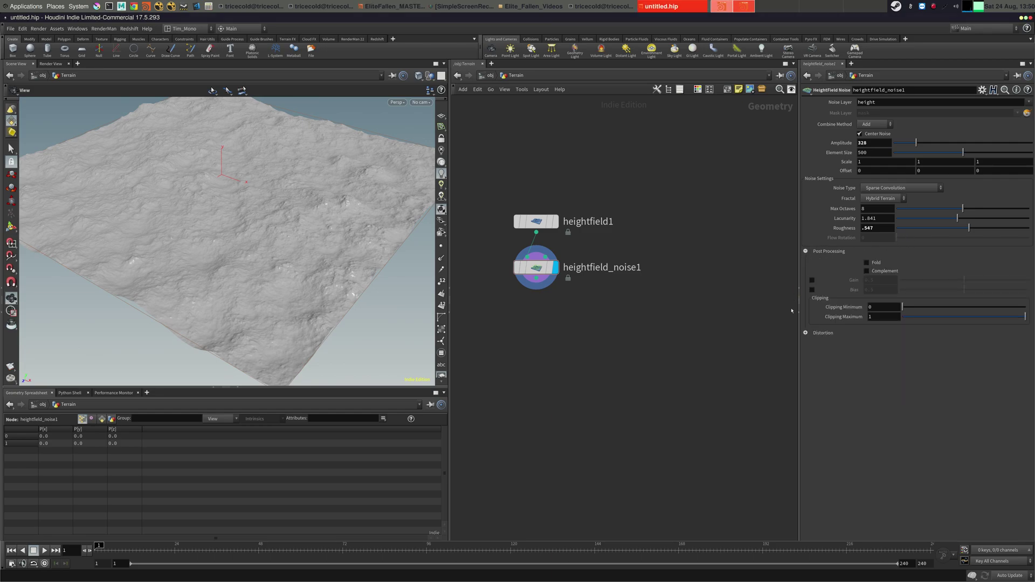
left_click(806, 334)
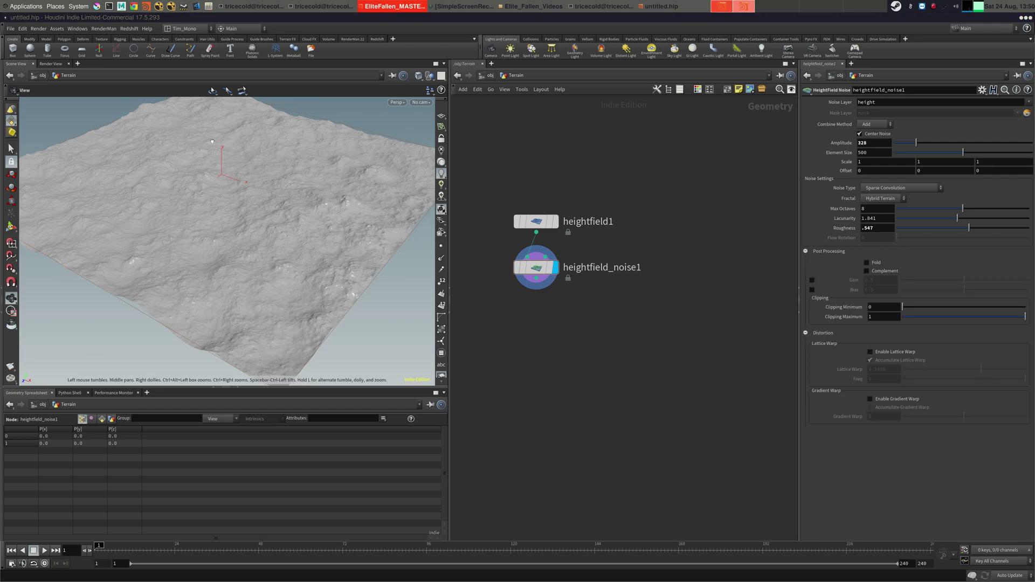
left_click_drag(259, 175, 230, 181)
mouse_move(229, 180)
right_mouse_down()
mouse_move(453, 157)
mouse_move(243, 178)
right_mouse_up()
left_click_drag(242, 178, 218, 186)
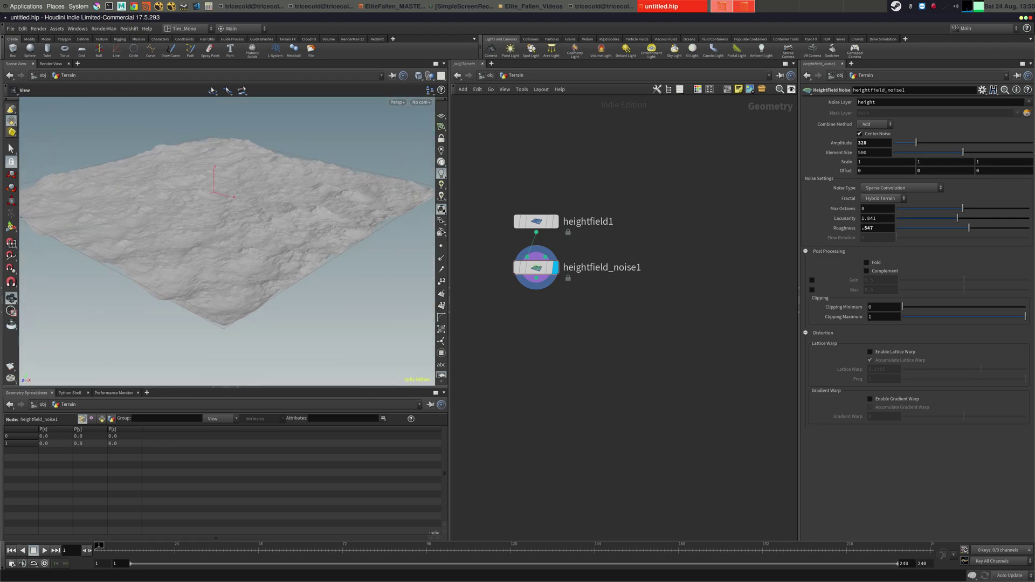
key("alt+Tab")
Add a HeightField Pattern node connected below the noise node and display its result
middle_click_drag(606, 322, 612, 352)
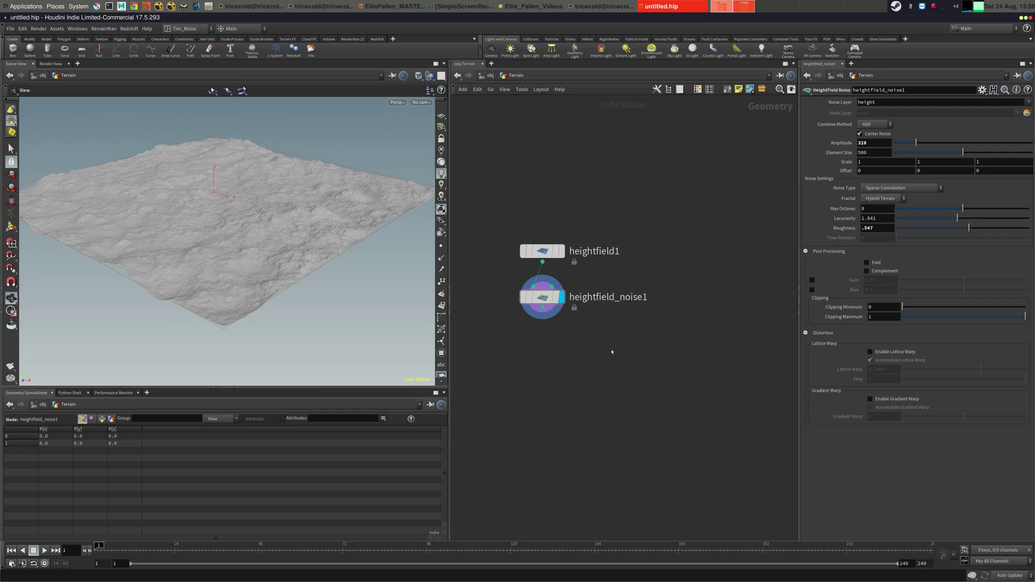
key("Tab")
type("patte")
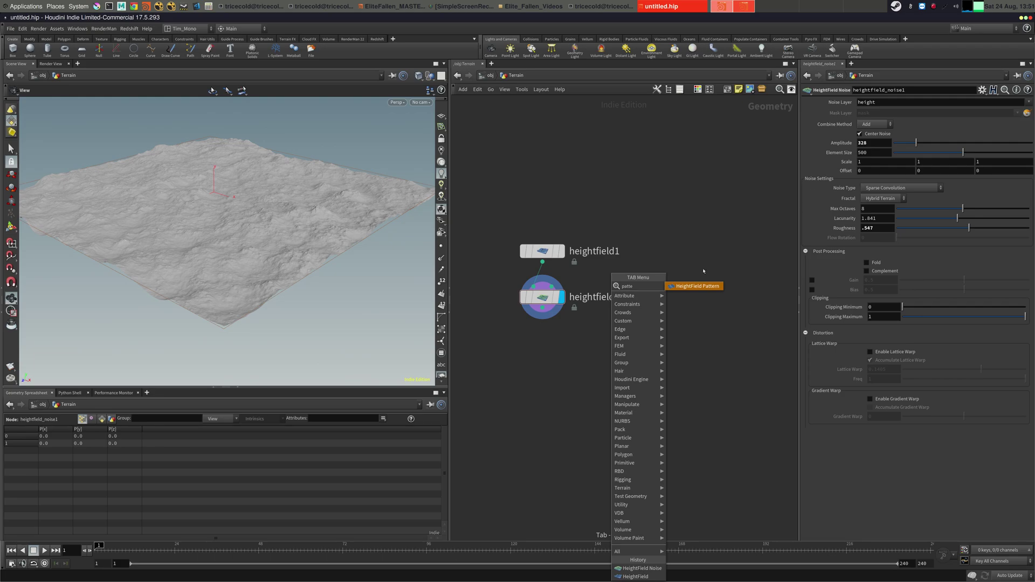
left_click(697, 286)
left_click(540, 337)
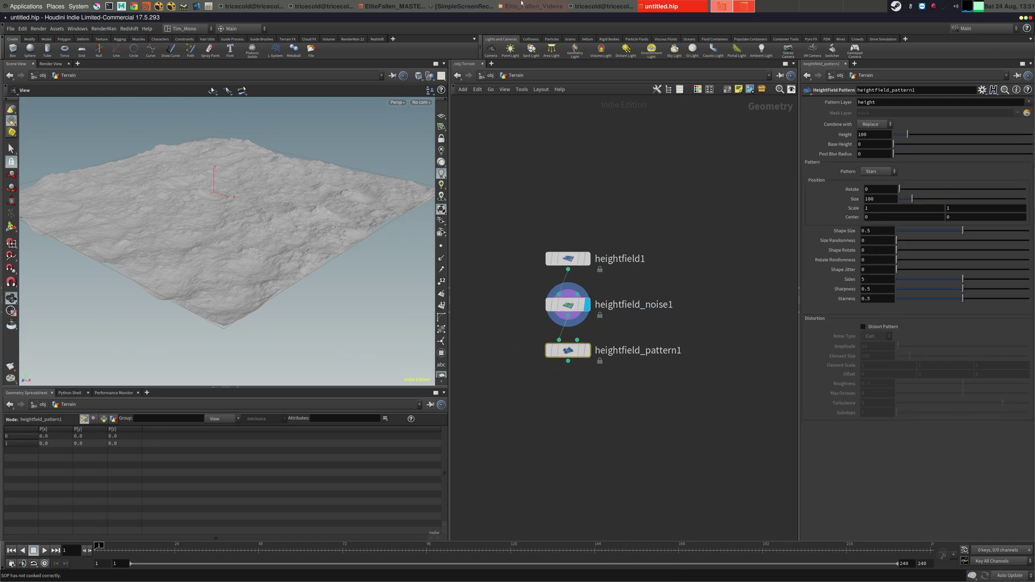
left_click(470, 8)
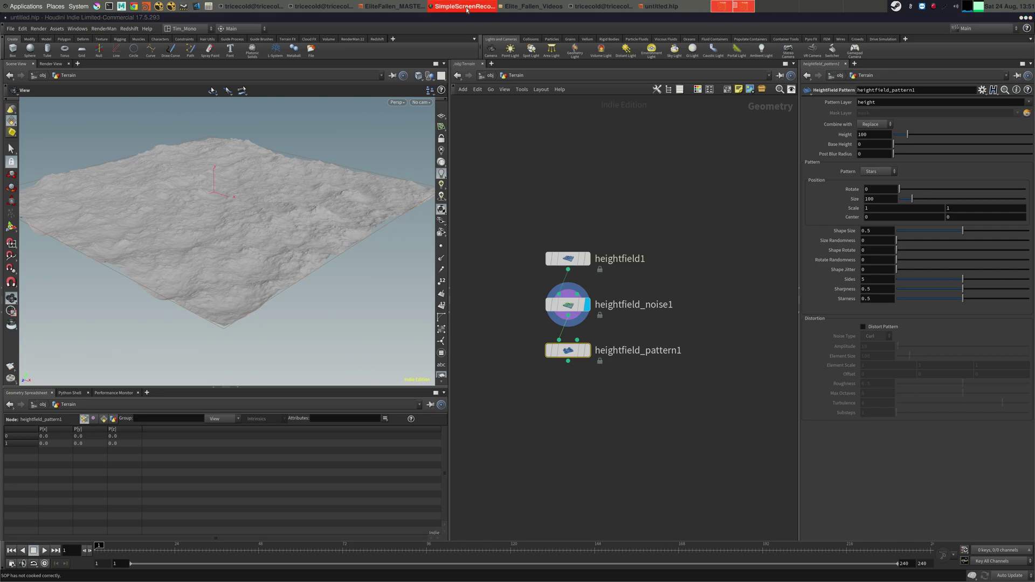
left_click(587, 351)
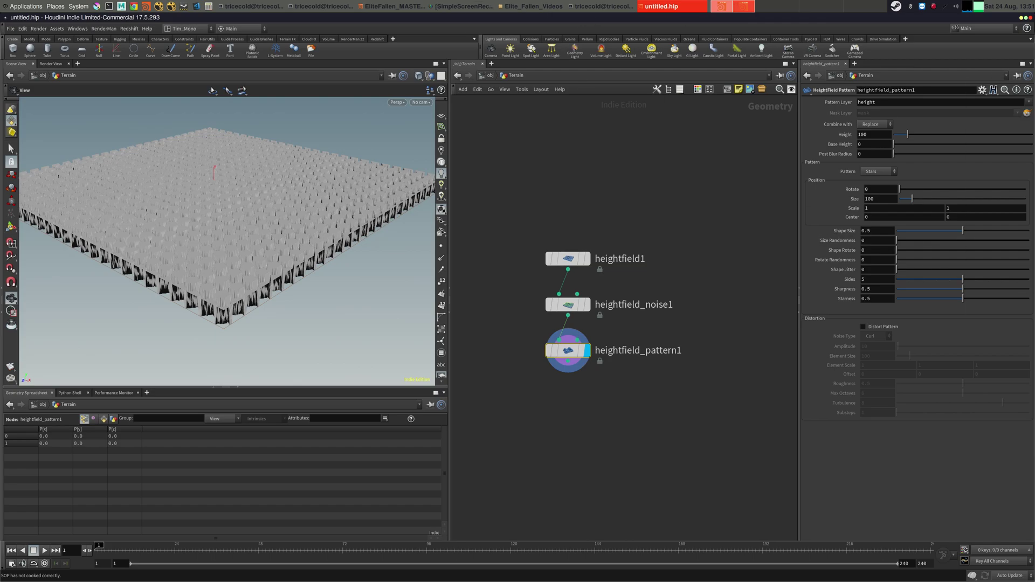
Combine the height field pattern with the terrain using Subtract and set its height to 217
key("alt+Tab")
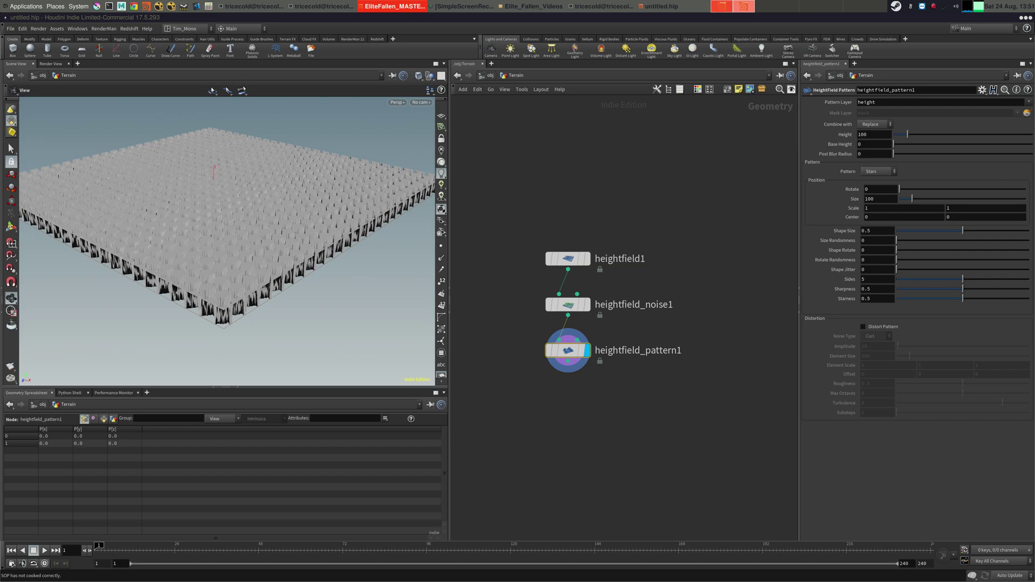
key("alt+Tab")
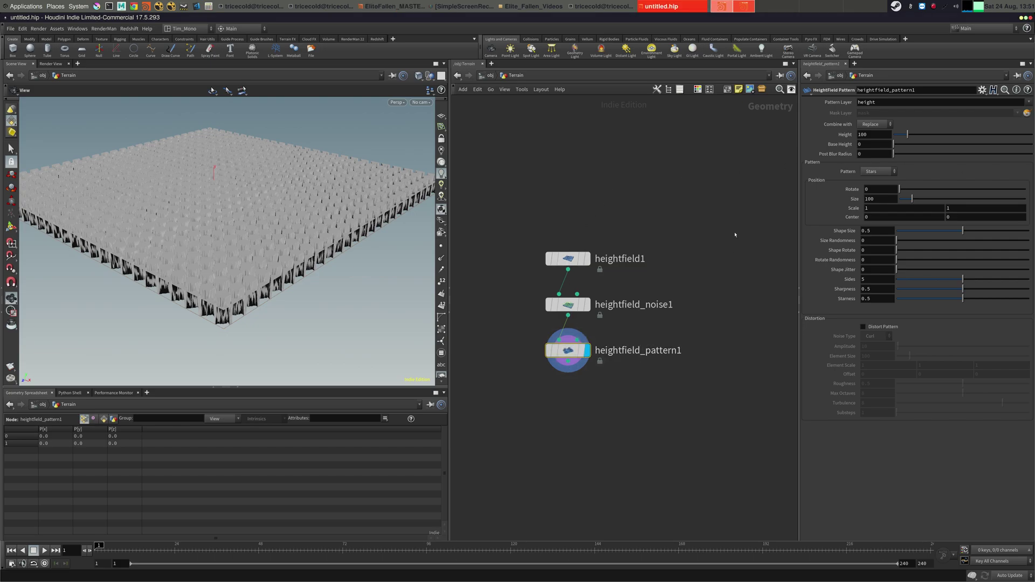
left_click_drag(307, 176, 294, 232)
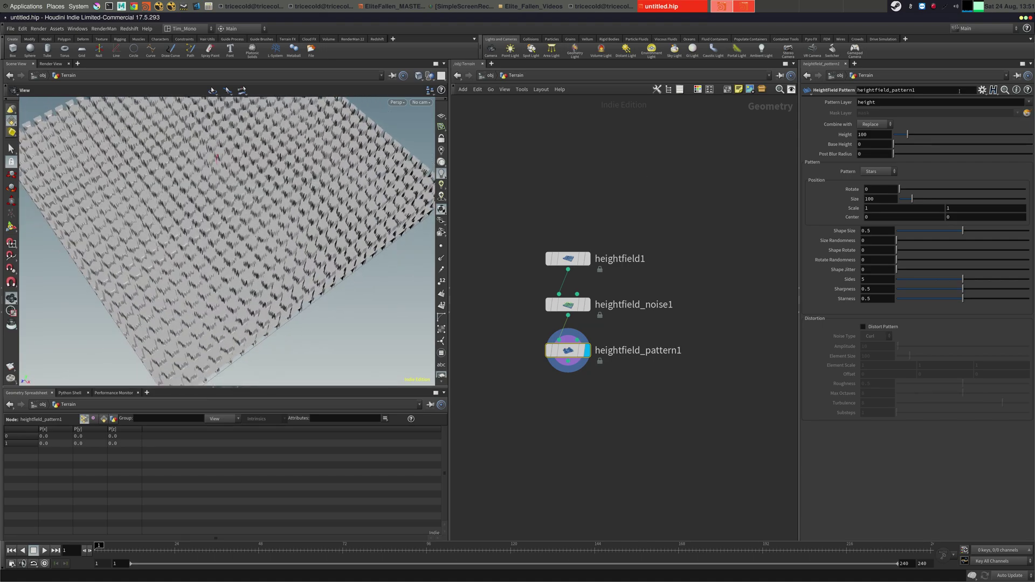
left_click(873, 126)
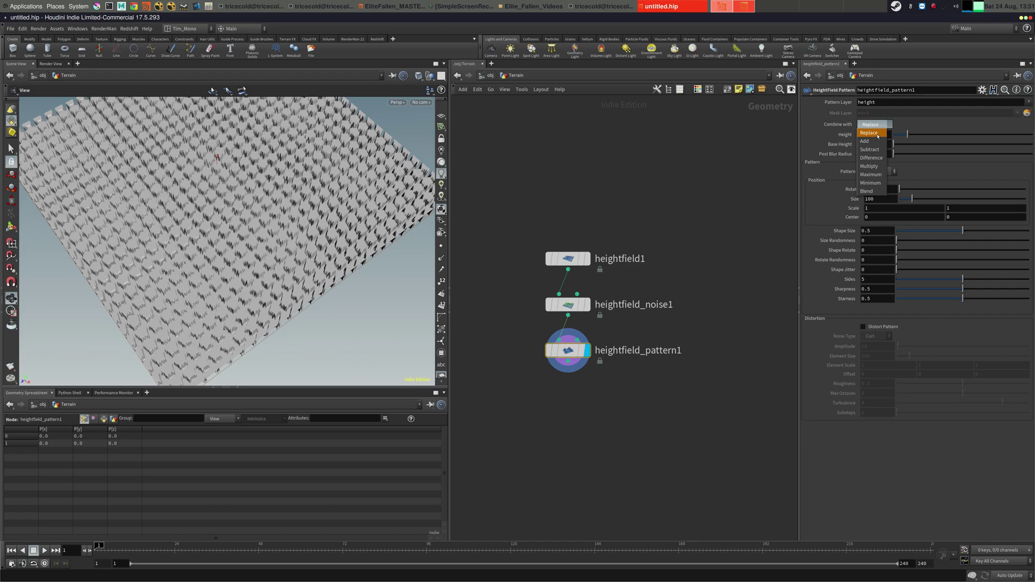
left_click(869, 149)
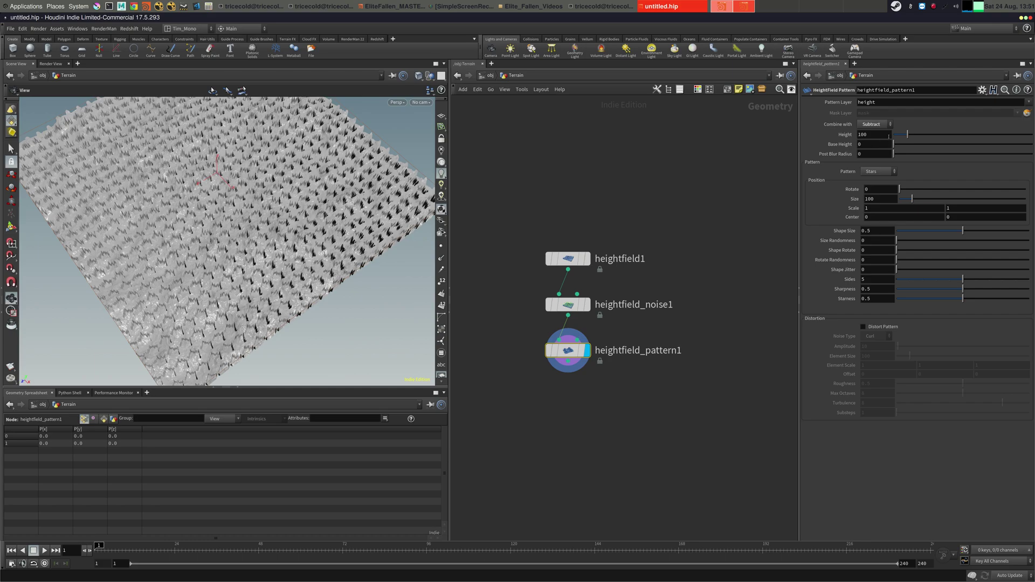
left_click_drag(887, 137, 710, 97)
type("217")
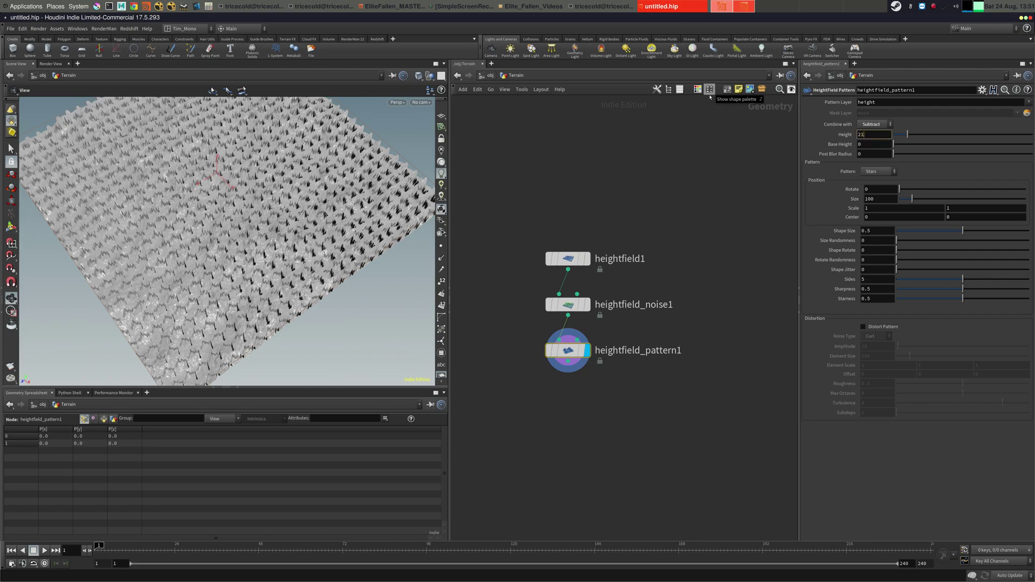
key("Return")
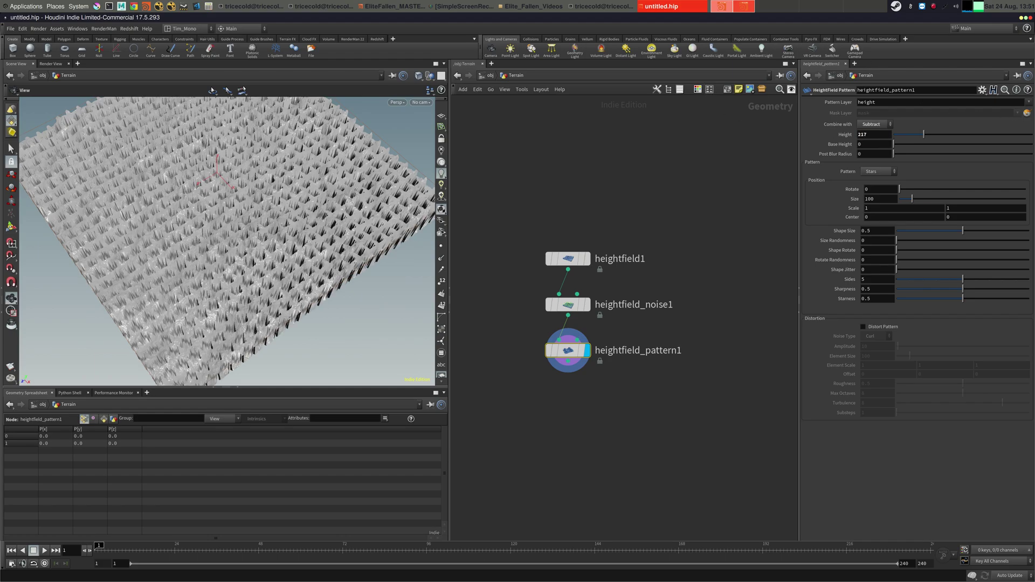
Change the height field pattern's type to Cells and set its size to 200
left_click(877, 171)
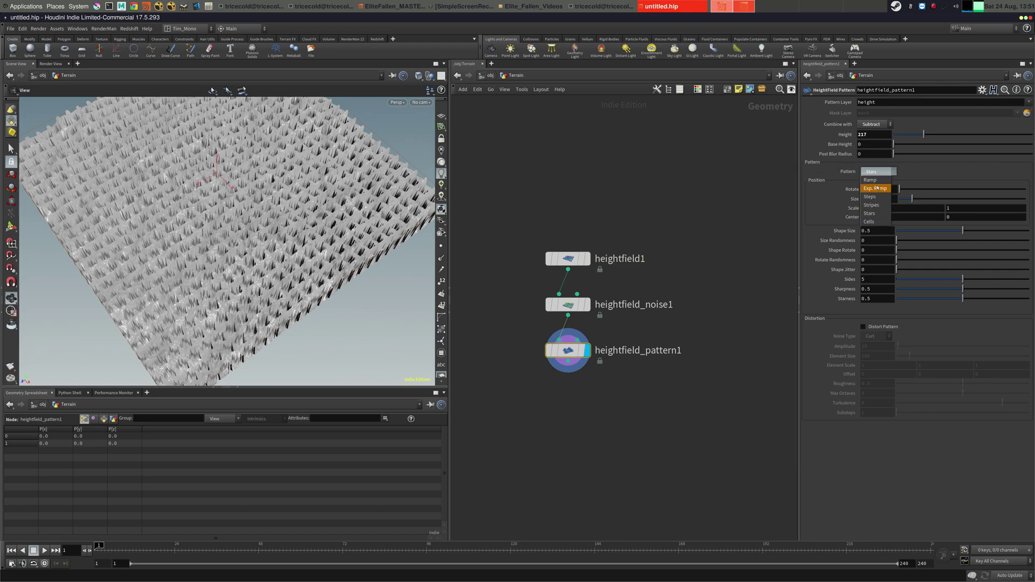
left_click(873, 222)
left_click(885, 199)
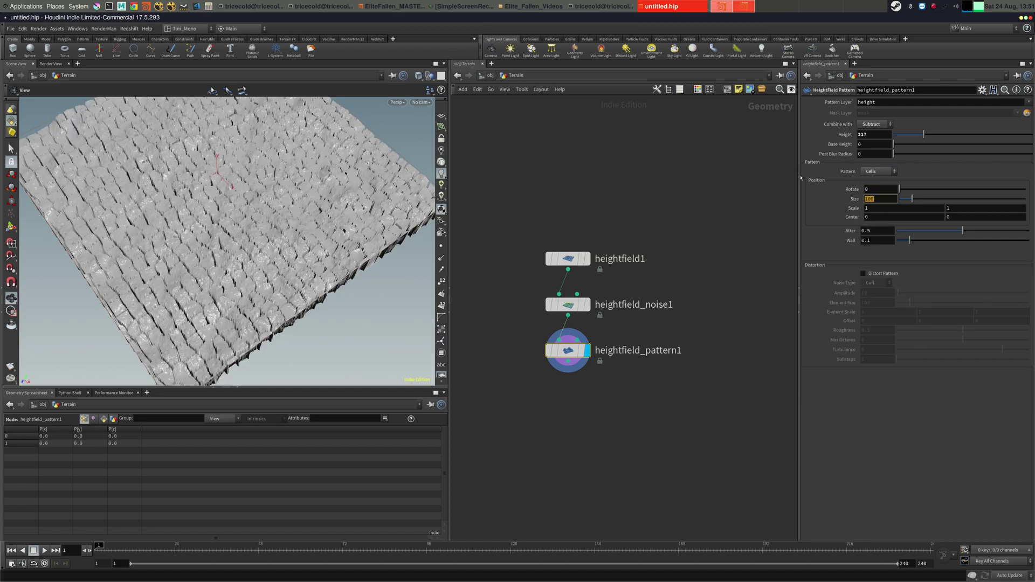
type("200")
key("Return")
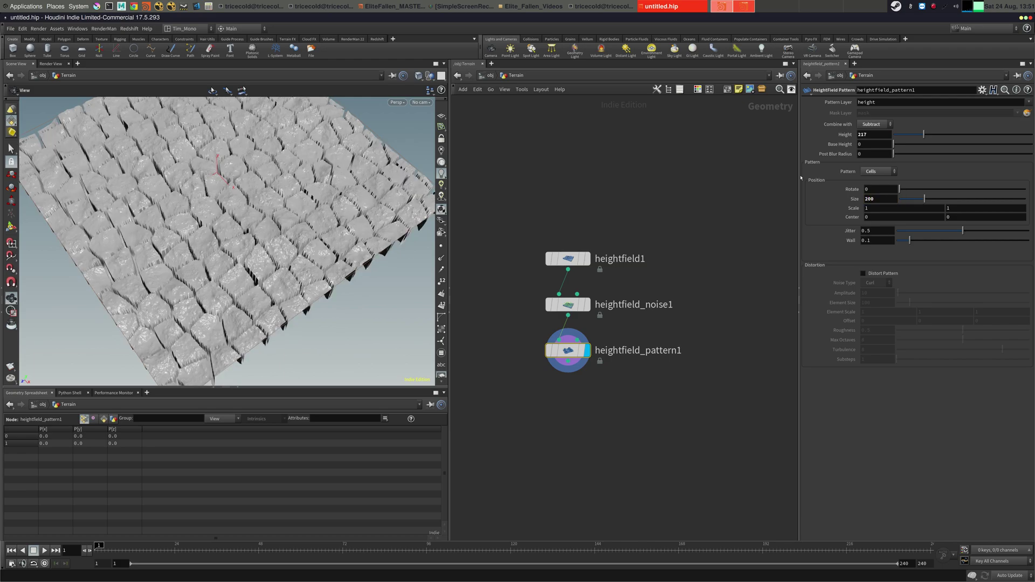
Set the cell pattern's wall value to 0.359
left_click(879, 241)
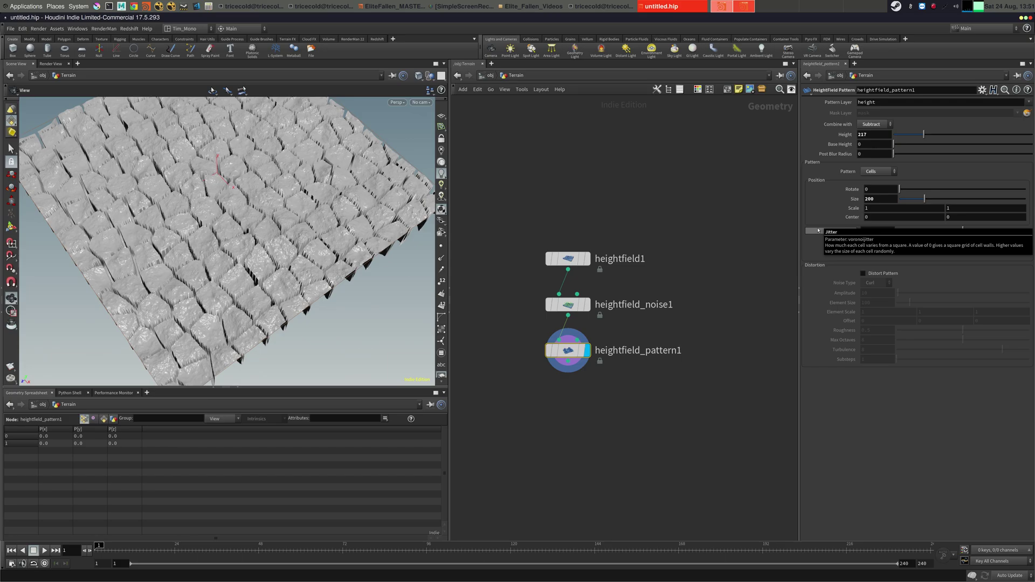
type(".359")
key("Return")
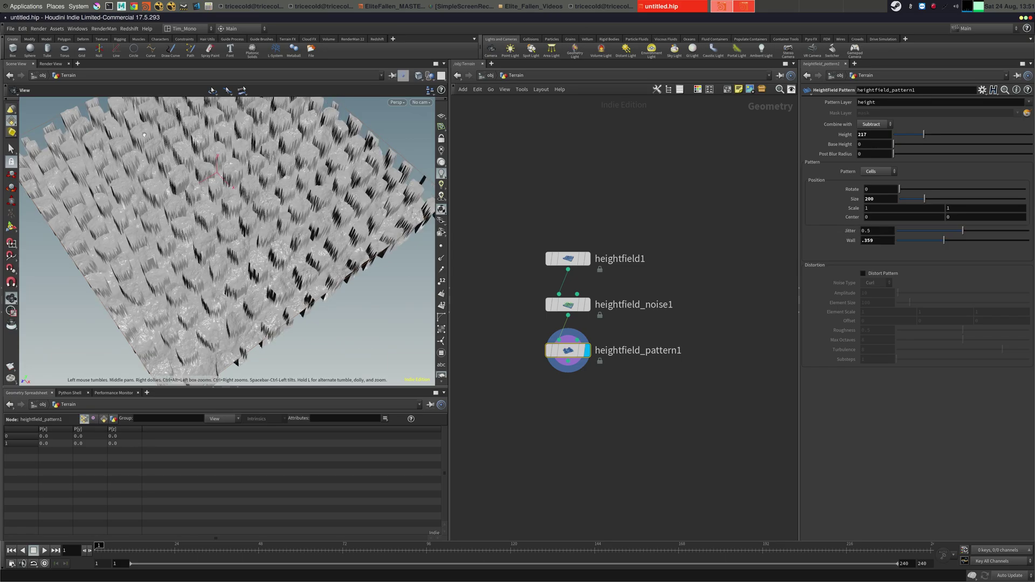
Enable pattern distortion on the height field pattern and set the distortion amplitude to 6
left_click_drag(141, 216, 183, 183)
right_click_drag(182, 183, 218, 186)
mouse_move(218, 186)
left_mouse_down()
mouse_move(202, 132)
mouse_move(186, 192)
mouse_move(174, 184)
mouse_move(202, 187)
left_mouse_up()
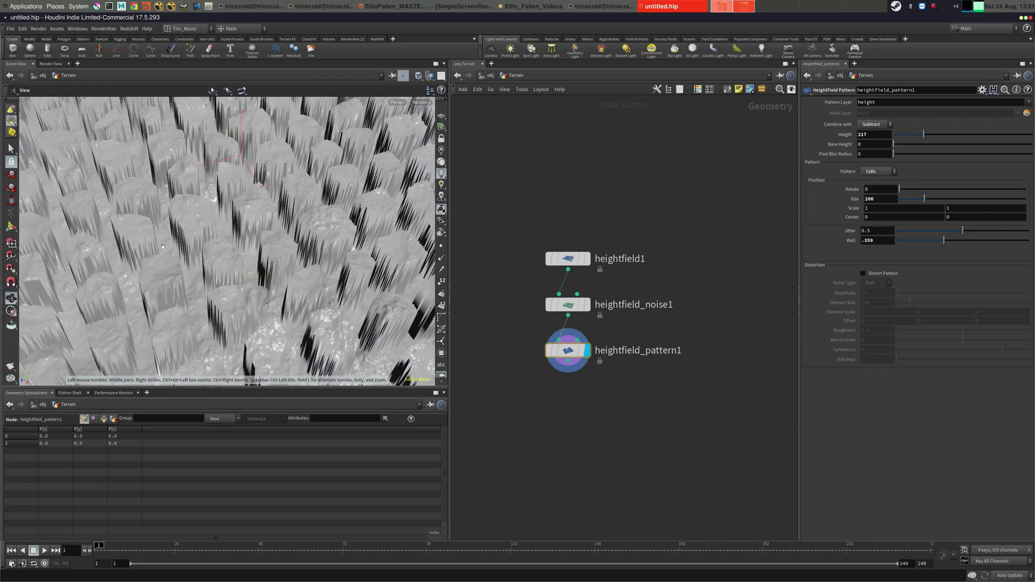
mouse_move(245, 225)
left_mouse_down()
mouse_move(259, 277)
mouse_move(260, 220)
left_mouse_up()
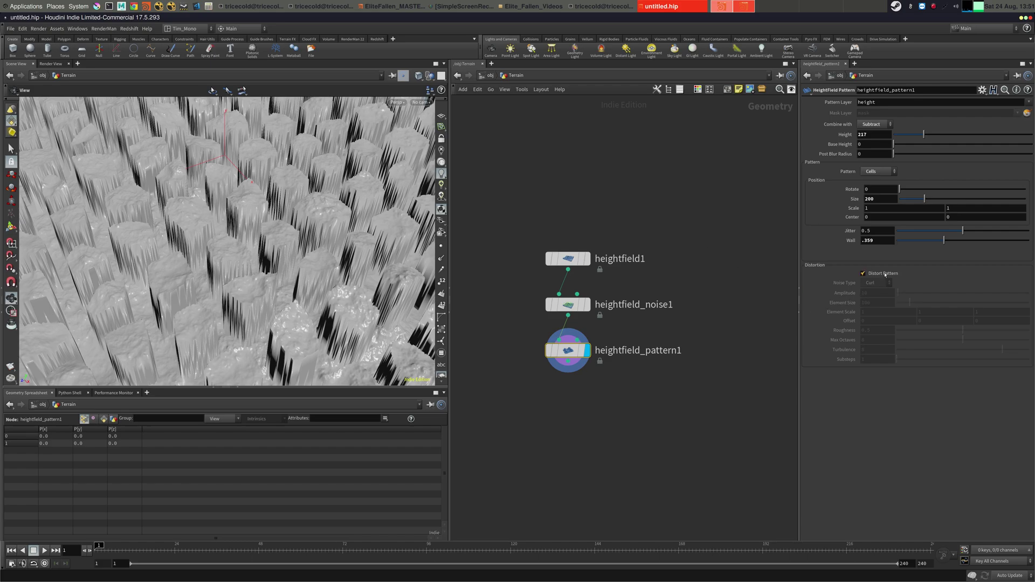
left_click_drag(876, 293, 810, 289)
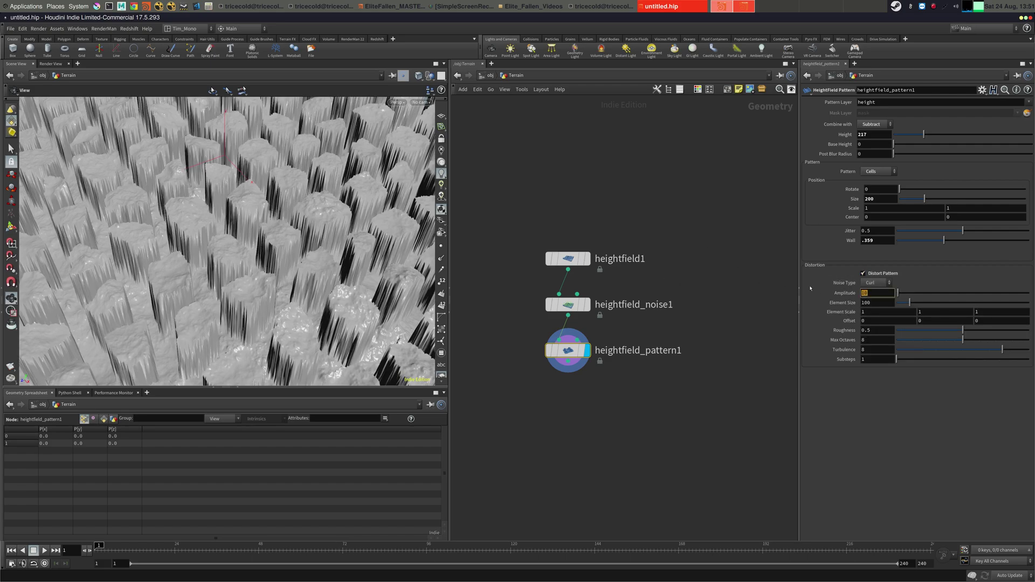
type("6")
key("Tab")
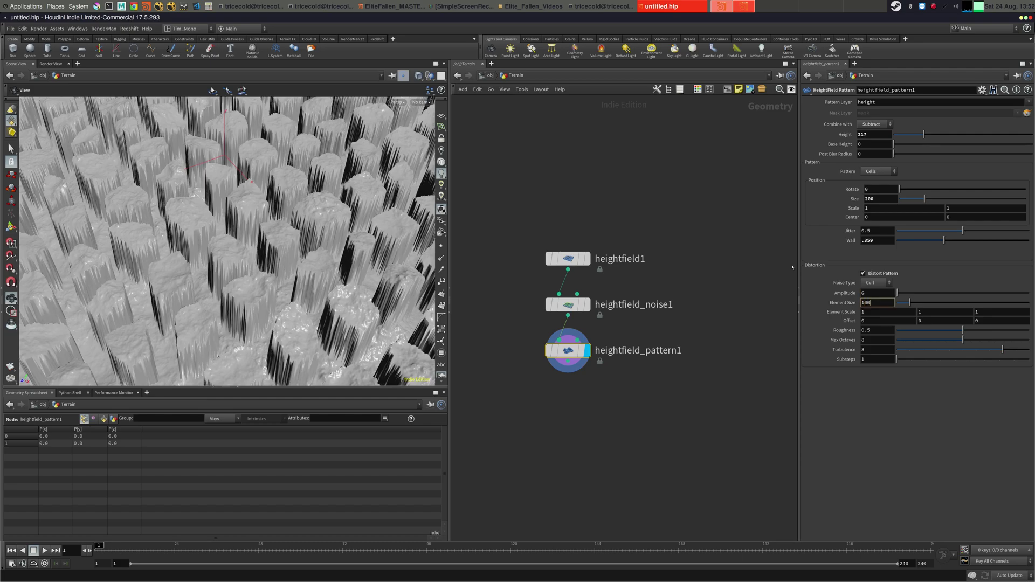
Set the roughness of the cell pattern's distortion to 0.471
key("Tab")
key("Tab")
key("Tab")
key("Tab")
key("Tab")
key("Tab")
key("Tab")
type(".471")
key("Return")
key("alt+Tab")
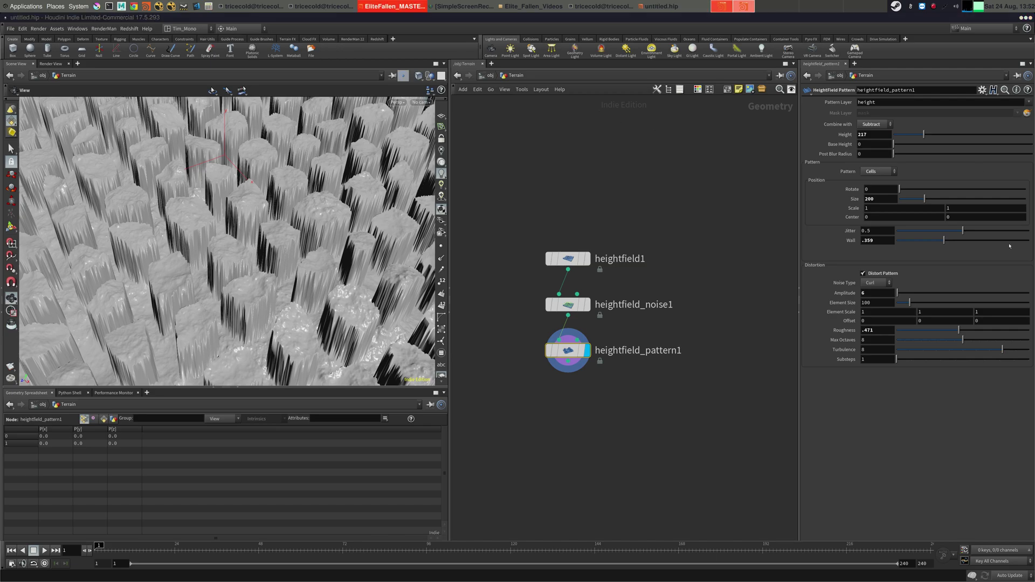
Examine the distorted cell terrain from several angles, from low side views to overhead, against the EliteFallen master scene
right_click_drag(253, 253, 216, 204)
left_click_drag(216, 205, 188, 232)
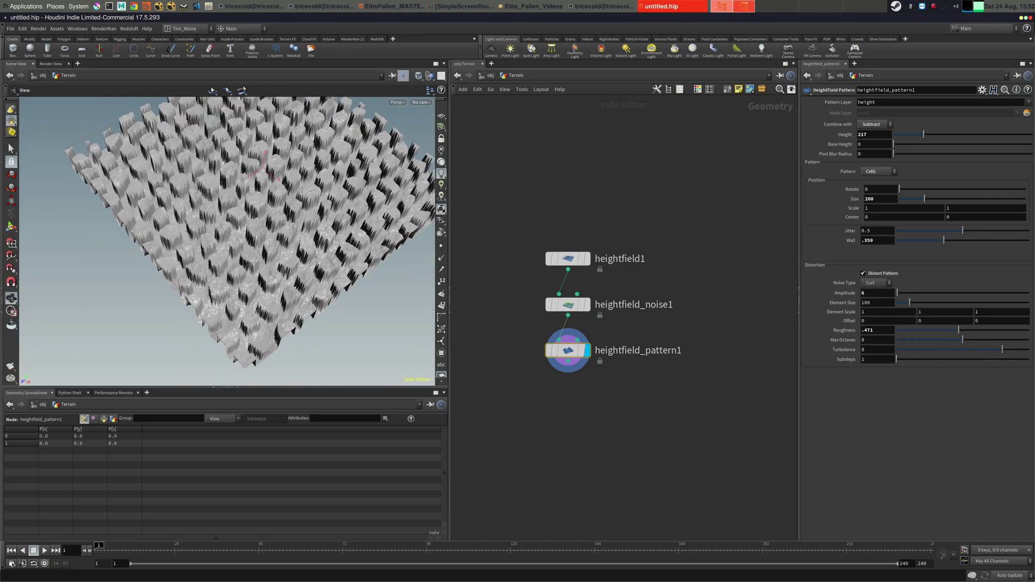
key("alt+Tab")
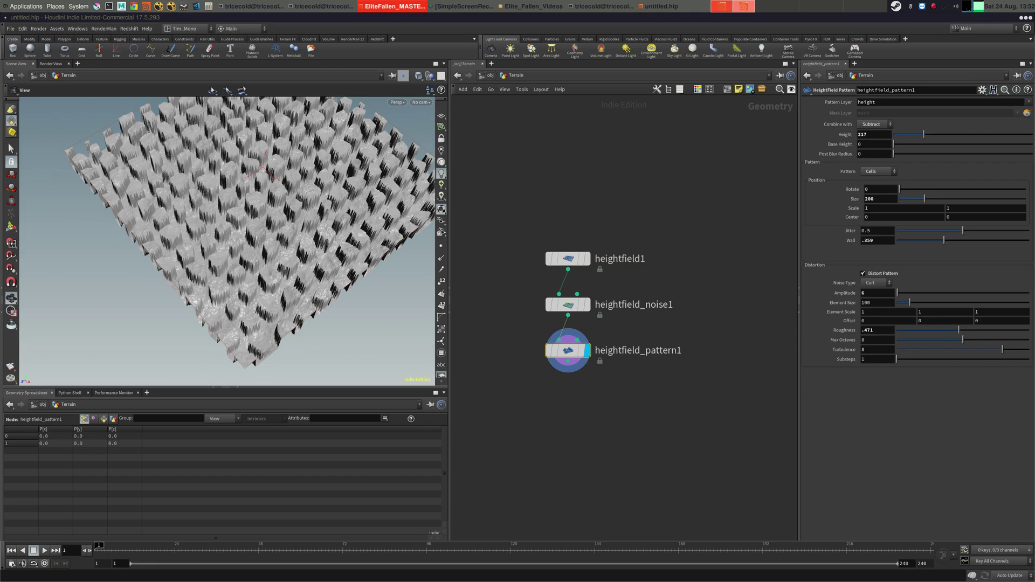
left_click_drag(288, 153, 259, 188)
key("alt+Tab")
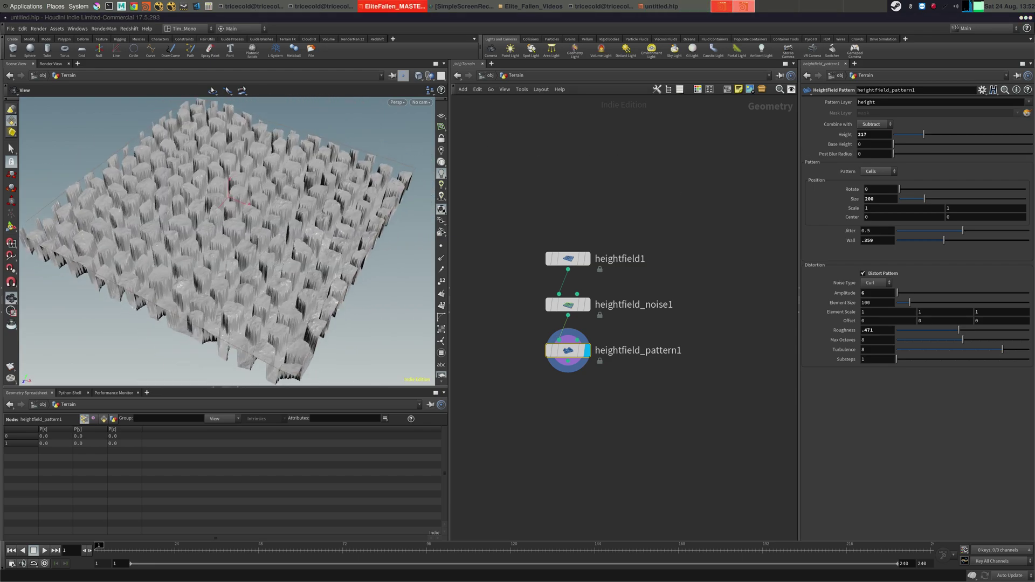
left_click_drag(310, 176, 288, 220)
key("alt+Tab")
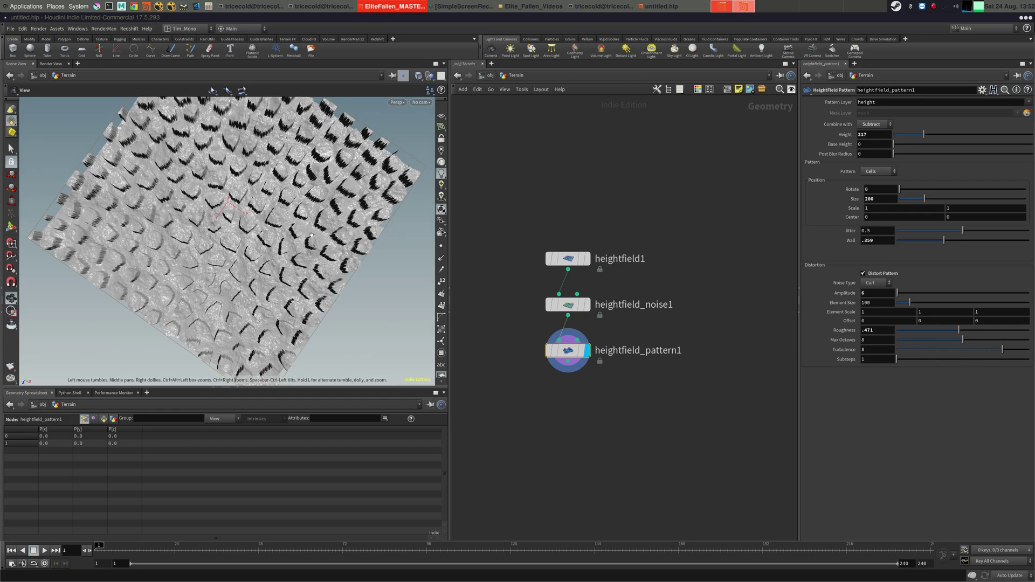
left_click_drag(230, 259, 238, 184)
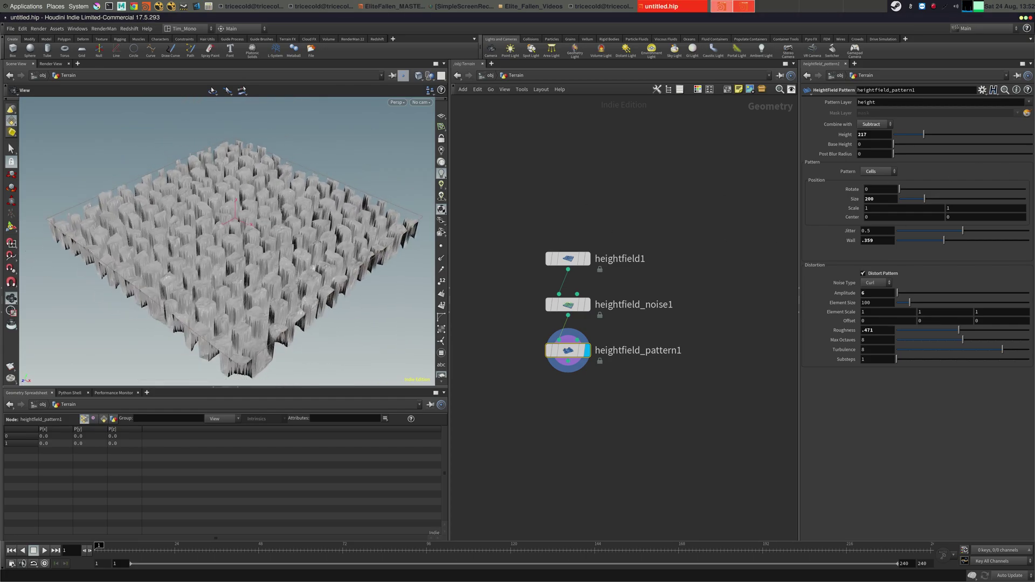
key("alt+Tab")
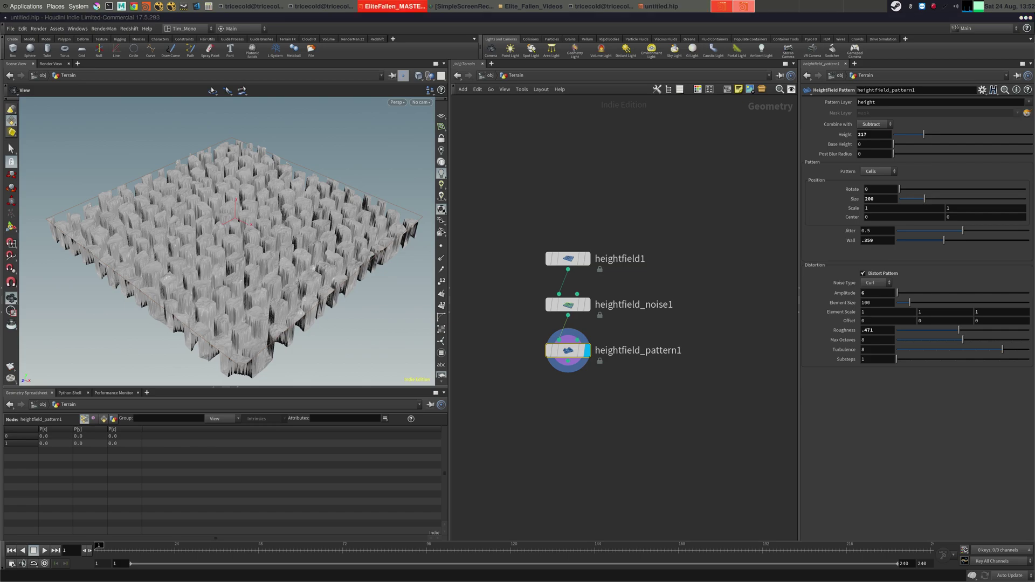
left_click_drag(464, 332, 626, 397)
middle_click_drag(787, 300, 789, 299)
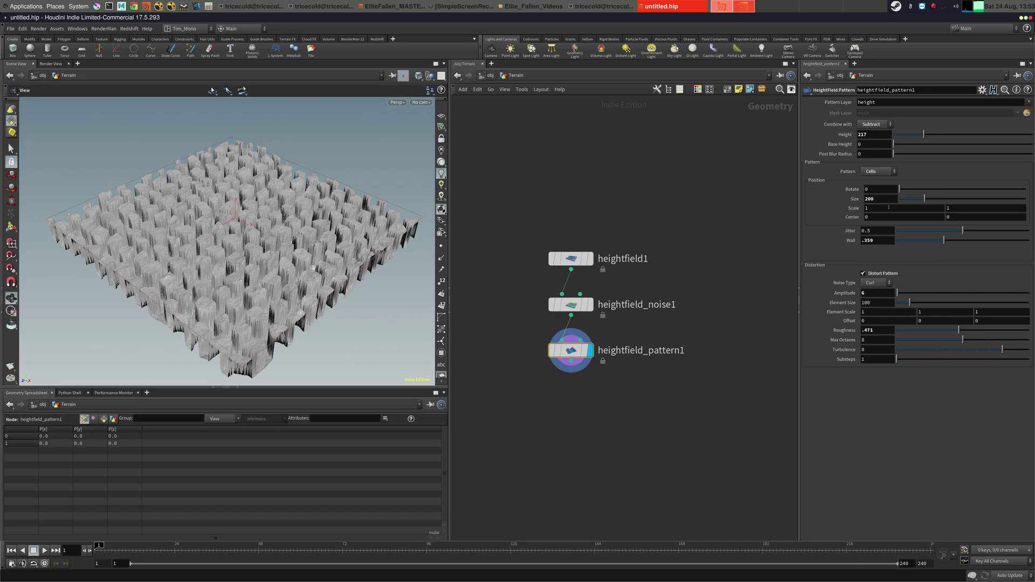
Set the cell pattern's jitter to 1 to make the cell layout more irregular
left_click_drag(886, 232, 841, 228)
type("1")
left_click(712, 203)
mouse_move(712, 203)
middle_mouse_down()
mouse_move(725, 217)
mouse_move(729, 207)
middle_mouse_up()
left_click_drag(259, 202, 330, 237)
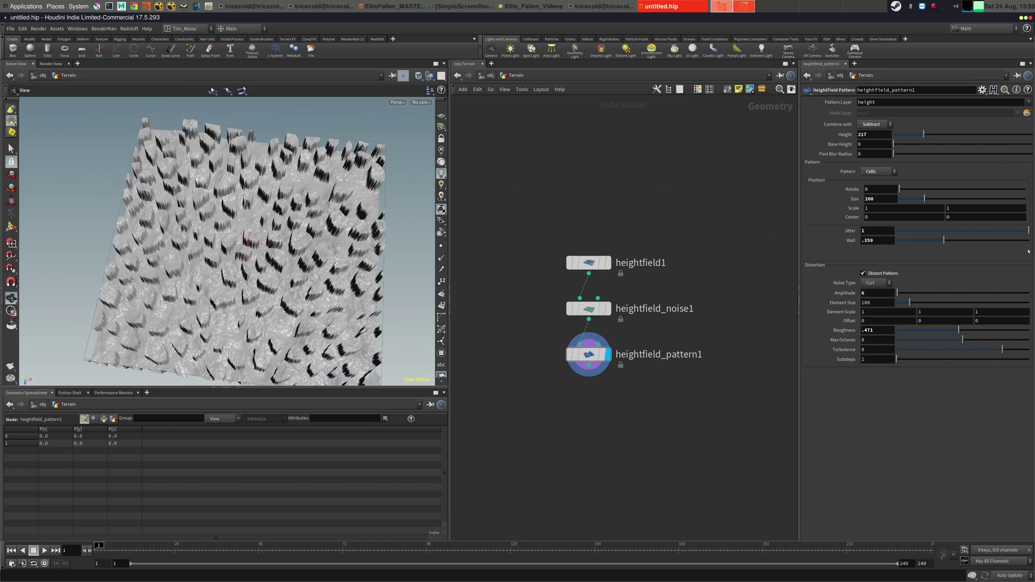
mouse_move(1028, 231)
left_mouse_down()
mouse_move(898, 237)
mouse_move(1030, 235)
left_mouse_up()
middle_click_drag(674, 226, 677, 197)
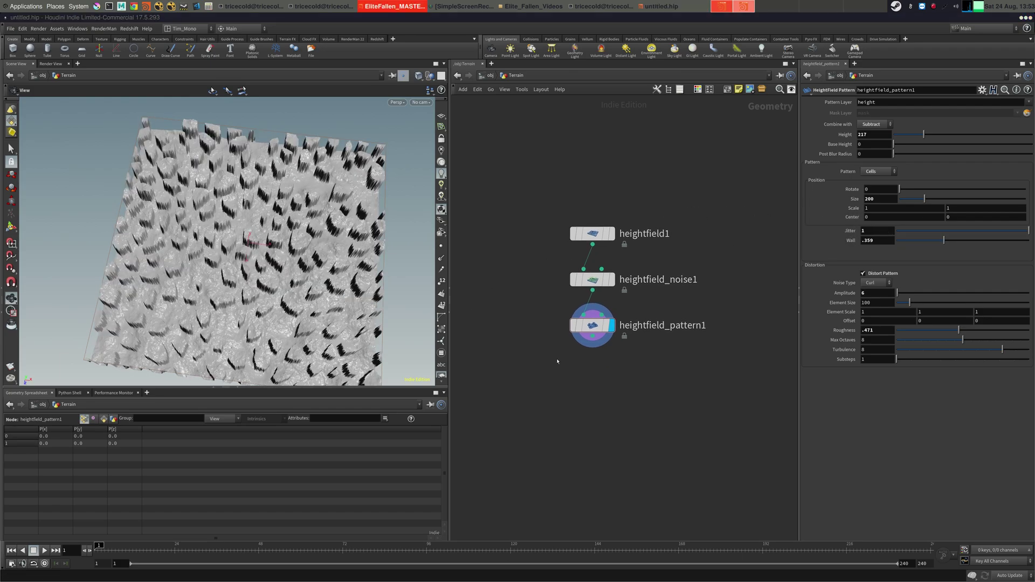
Add a HeightField Remap node below the pattern node, connect it to the pattern's output and display its result
middle_click_drag(557, 361, 543, 337)
key("Tab")
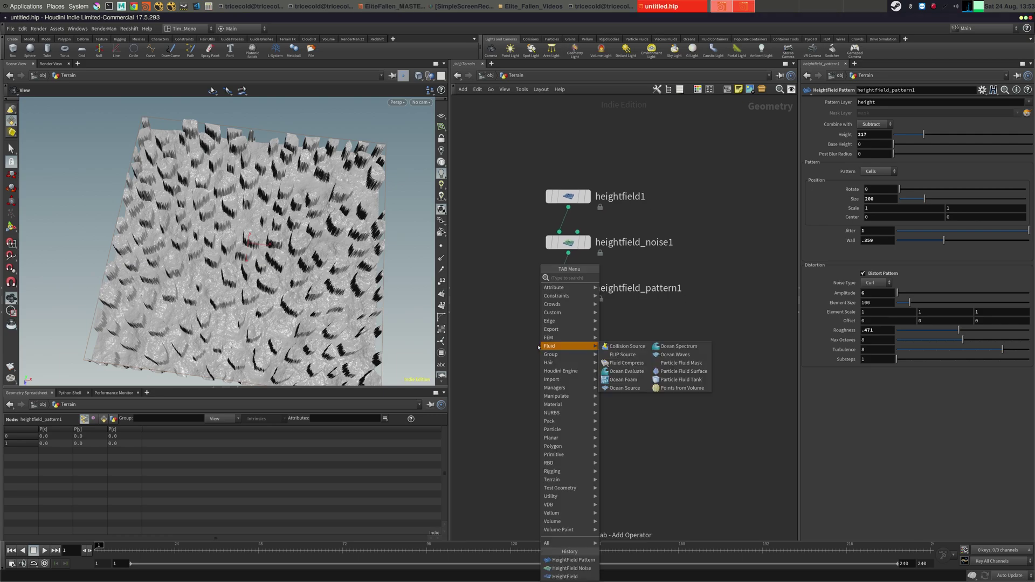
type("rema")
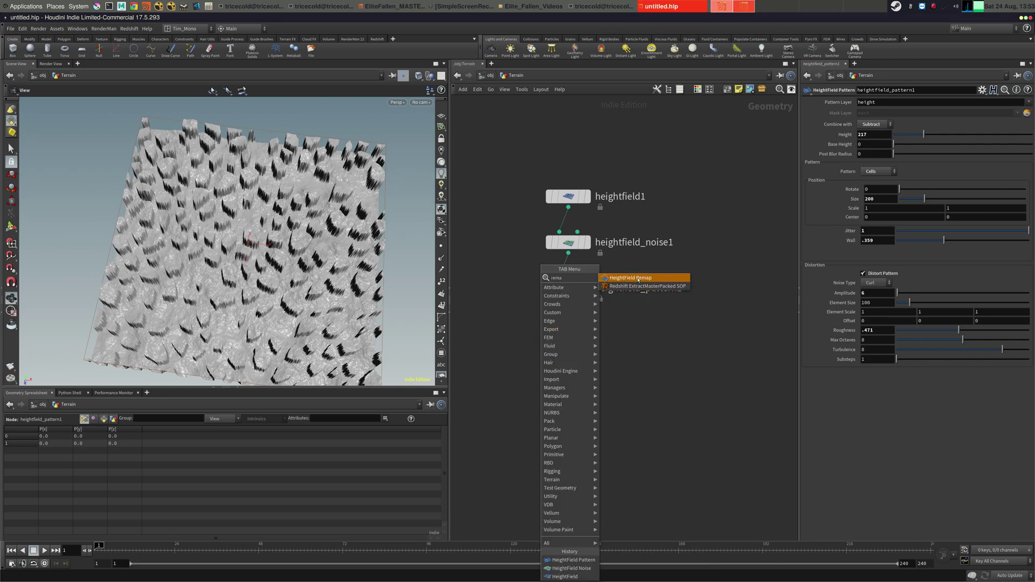
key("Return")
left_click(568, 339)
left_click(559, 328)
left_click(575, 298)
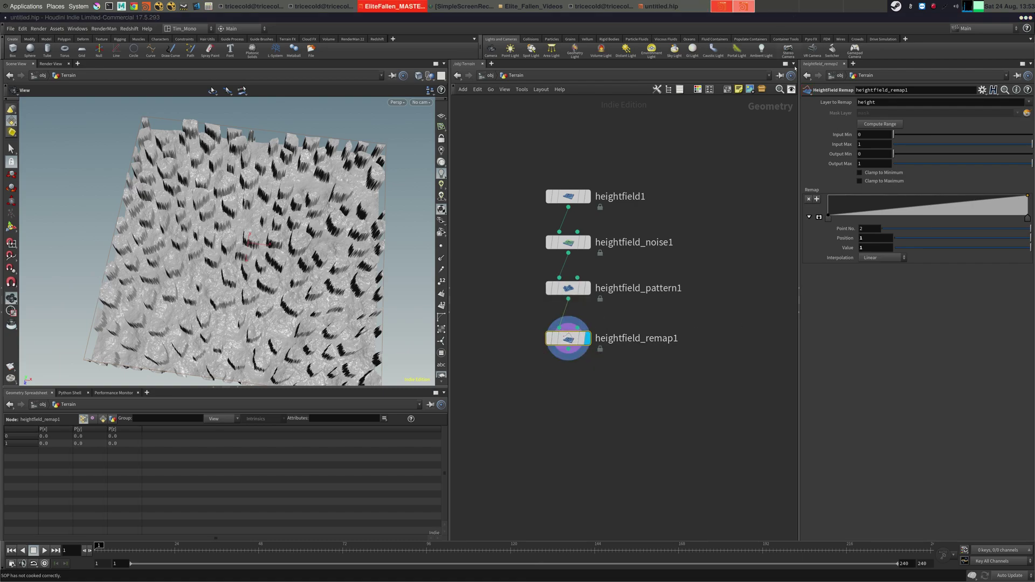
Compute the remap node's height range, then set its input minimum to -189.49 and input maximum to 78.5444
left_click(875, 124)
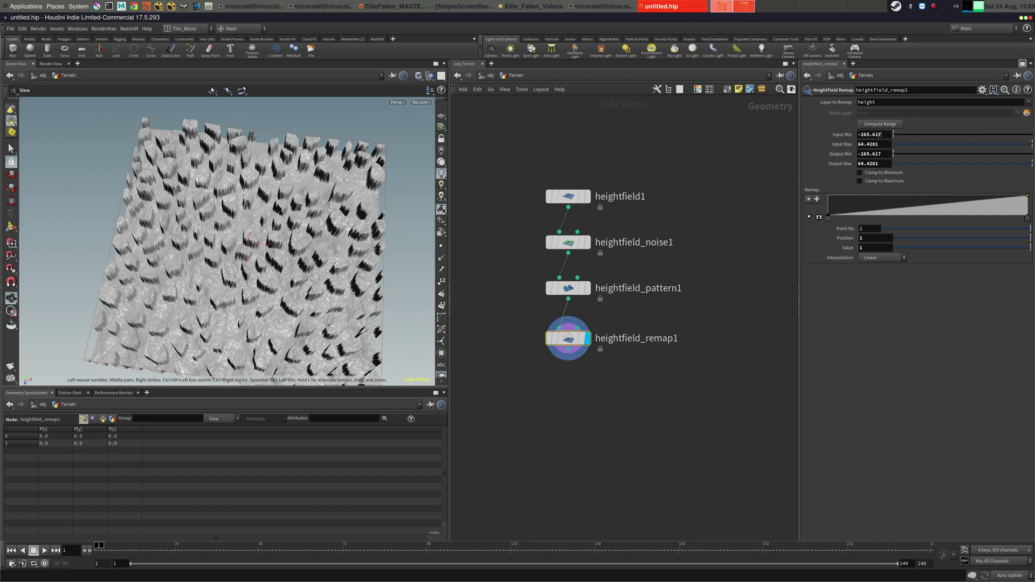
double_click(881, 135)
left_click_drag(212, 265, 223, 168)
double_click(886, 135)
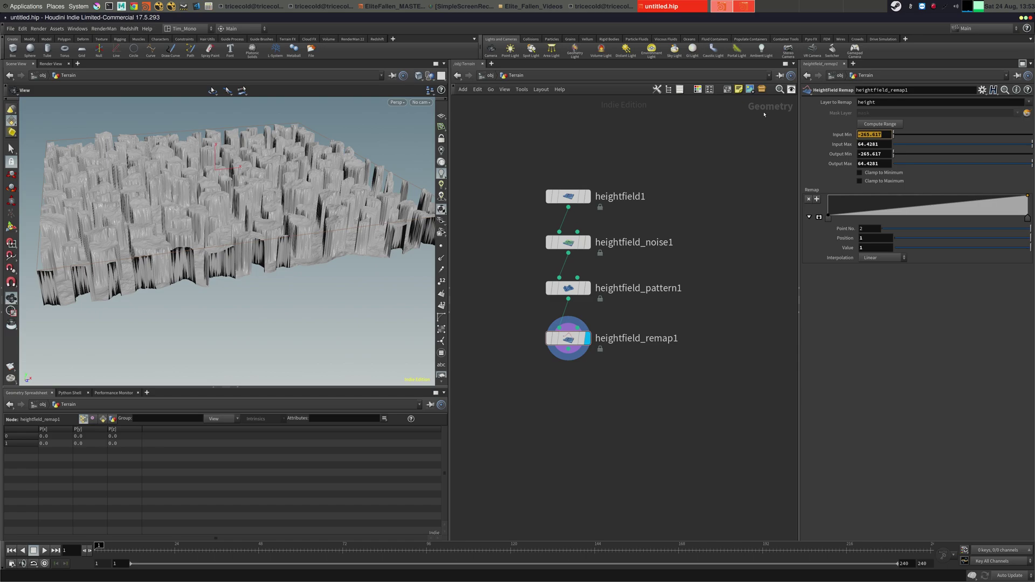
type("-189.49")
key("Tab")
type("7")
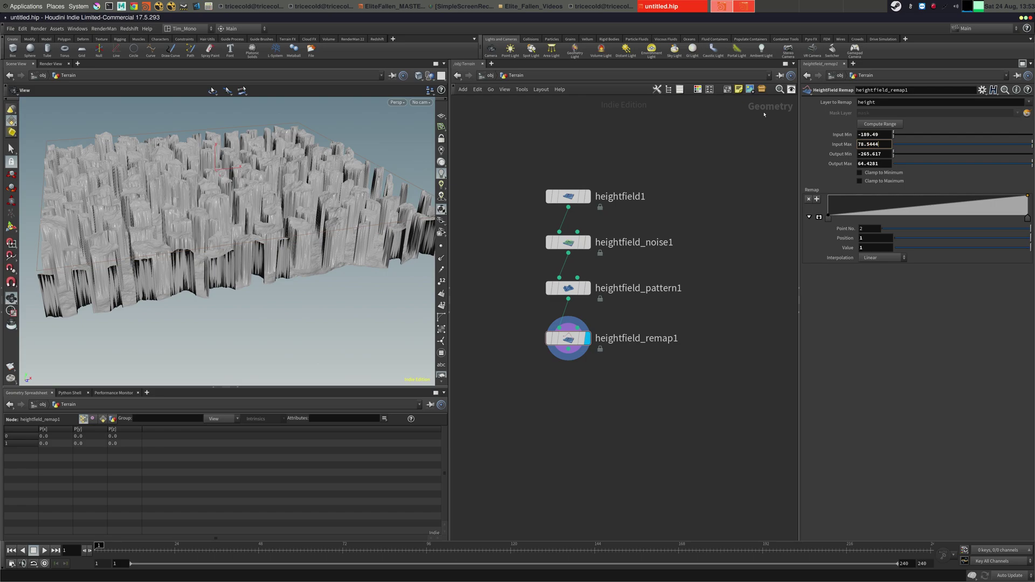
Set the height remap's output minimum to -189.49 and output maximum to 78.5444
key("Tab")
type("-")
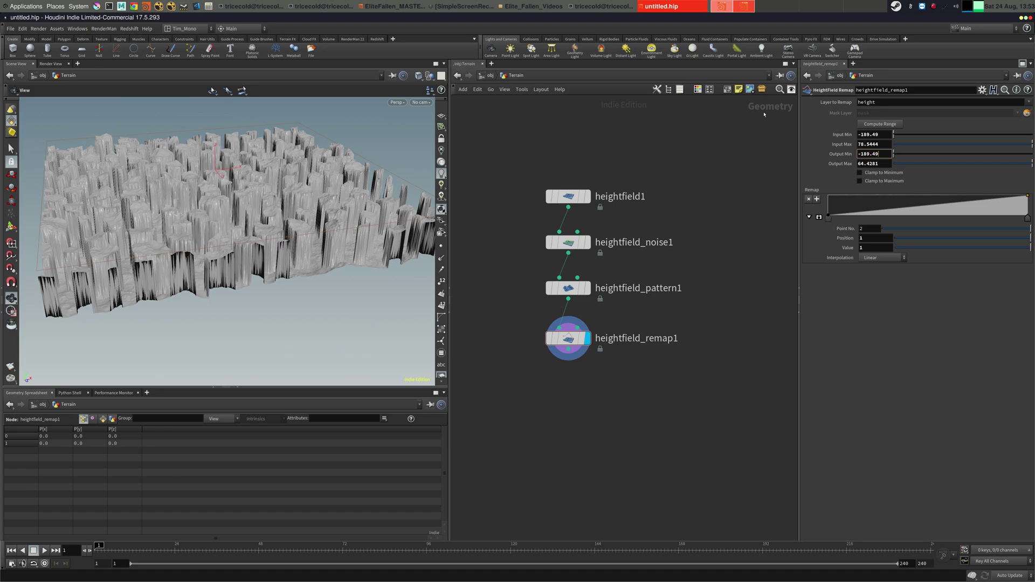
type("189.49")
key("Tab")
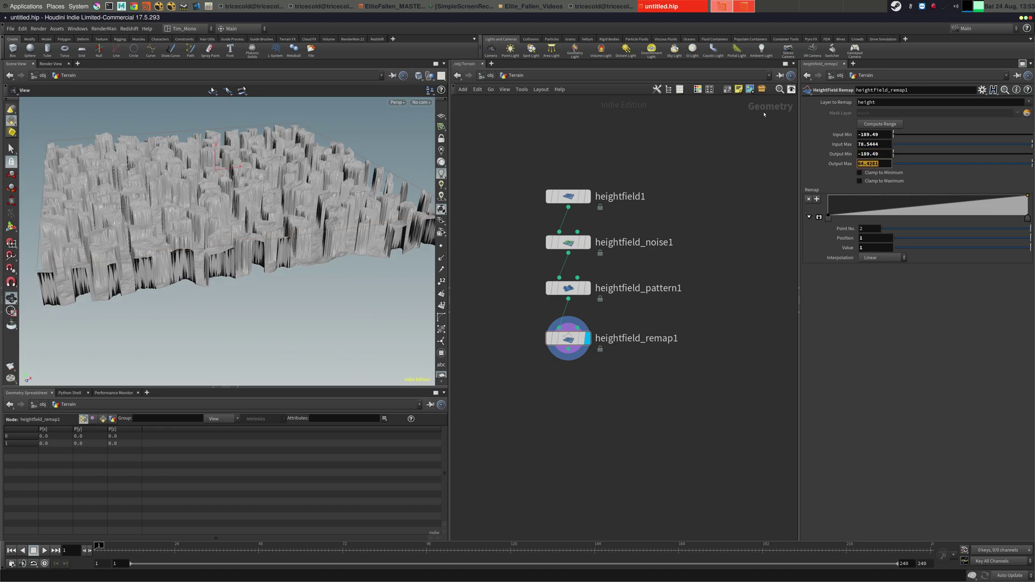
type("78.5444")
key("Tab")
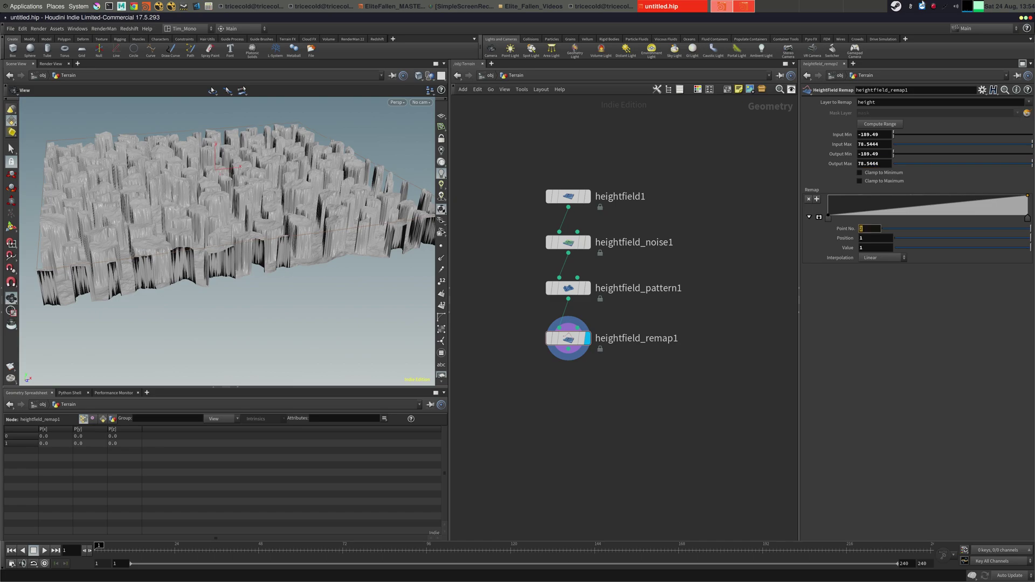
Enlarge the remap ramp for editing and set the interpolation of its start and end points to B-Spline
left_click(819, 216)
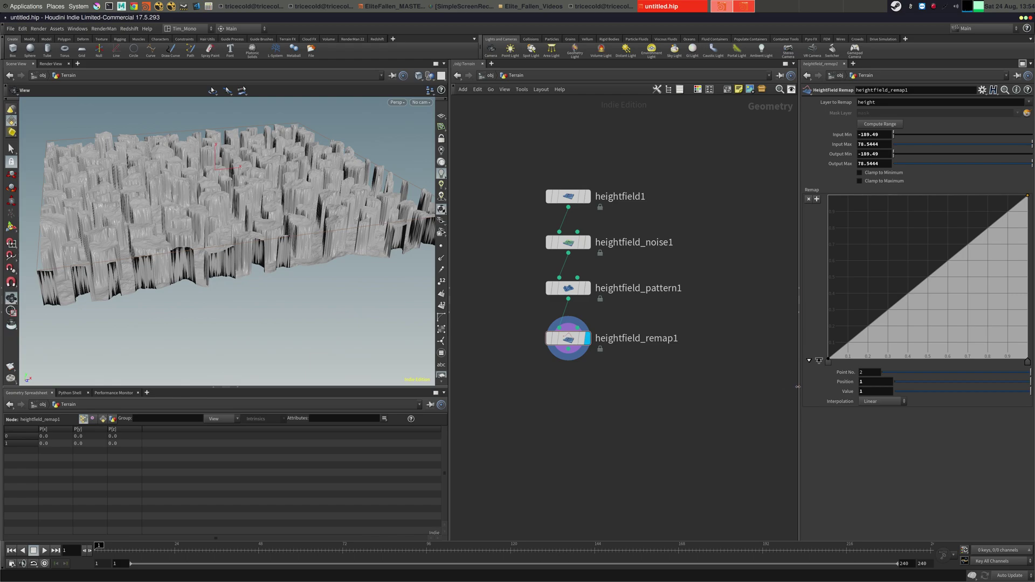
left_click_drag(798, 387, 733, 386)
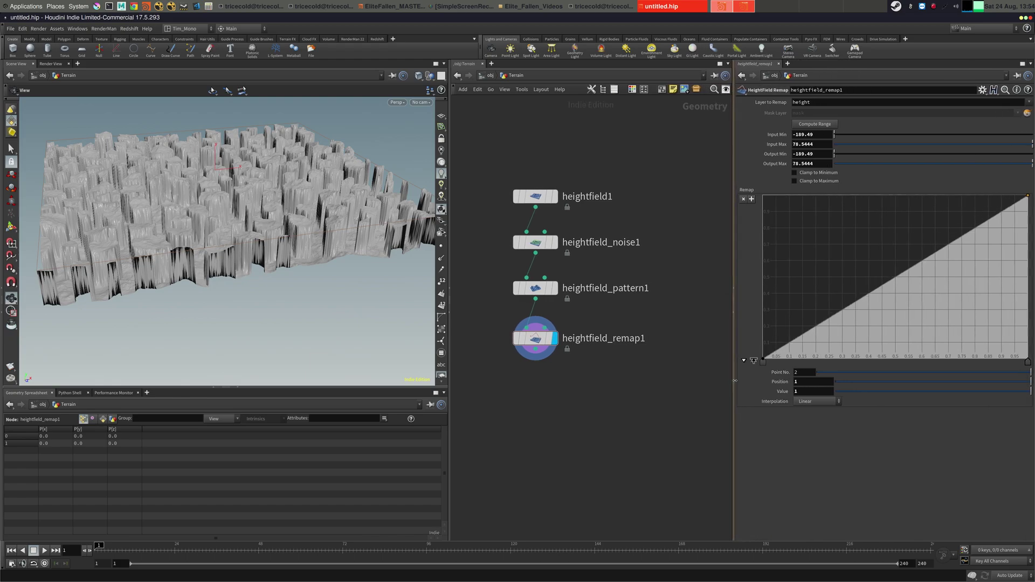
left_click(764, 362)
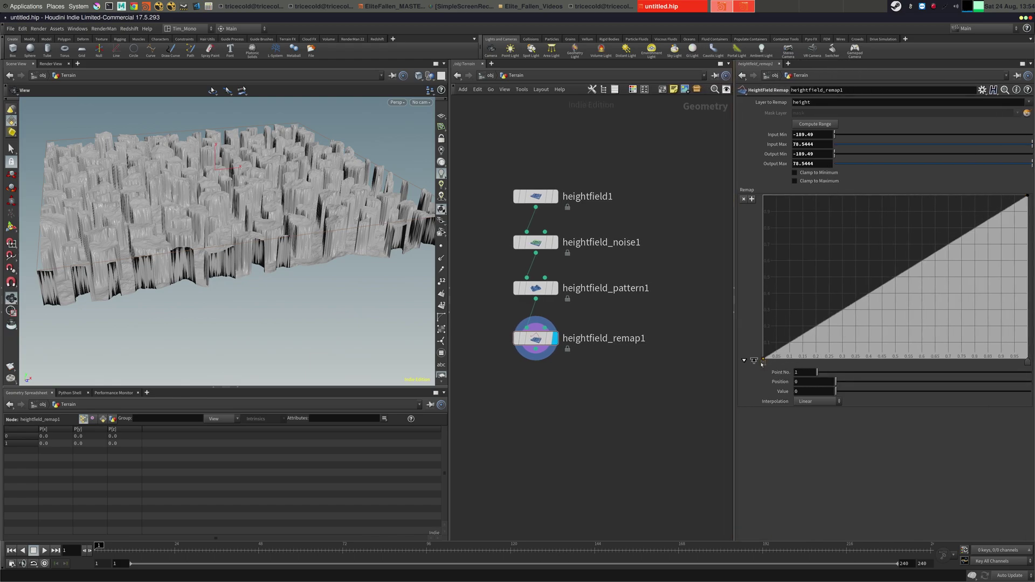
left_click(816, 401)
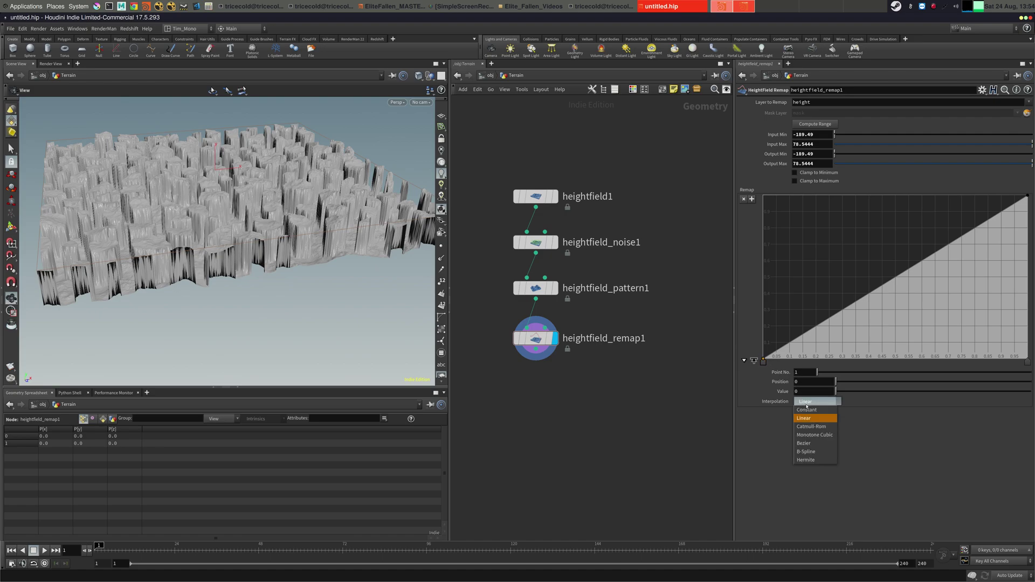
left_click(808, 451)
left_click(1027, 362)
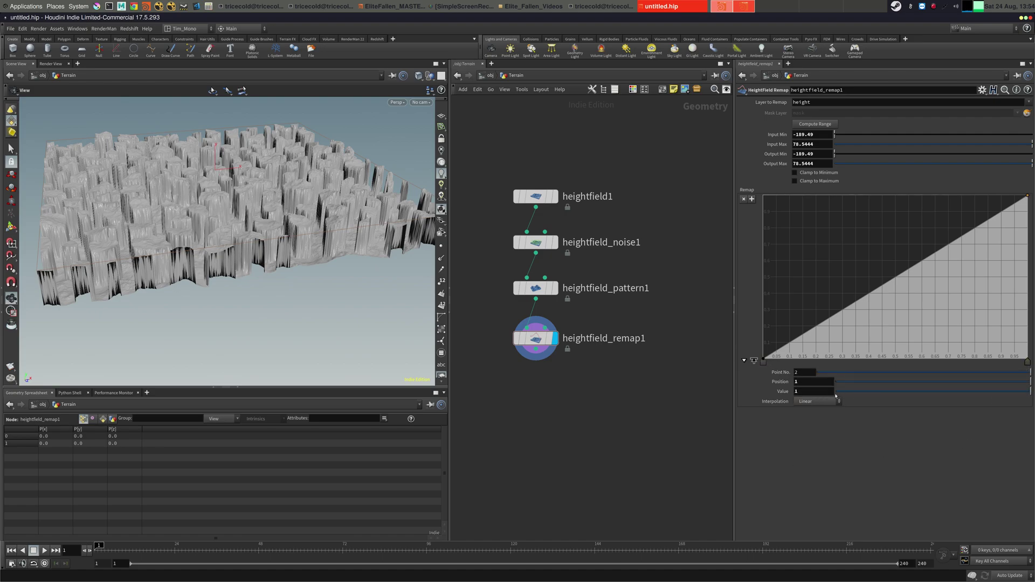
left_click(817, 402)
left_click(800, 452)
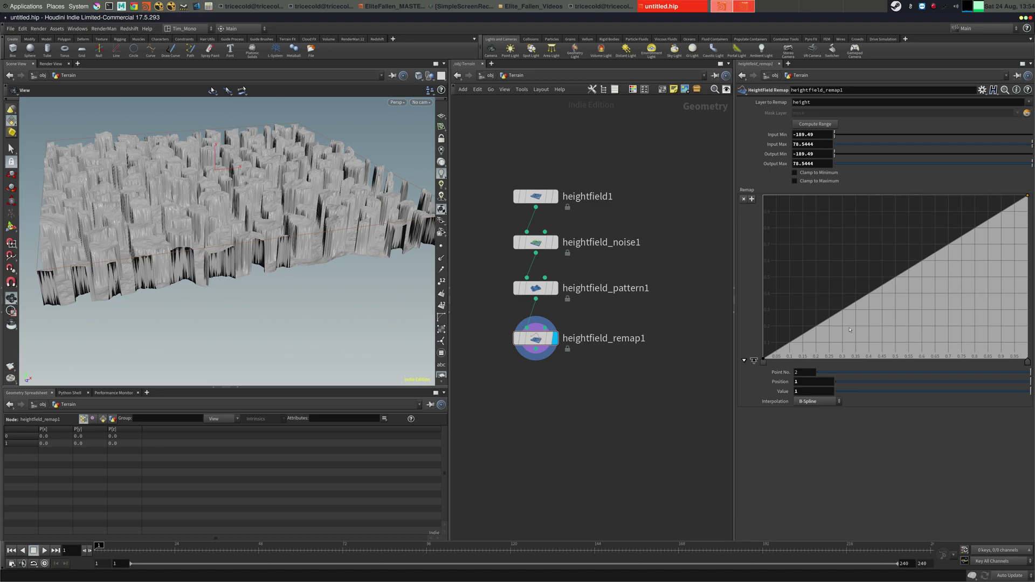
Add two control points to the remap ramp, at about position 0.31, value 0.45 and position 0.78, value 0.85
left_click(846, 285)
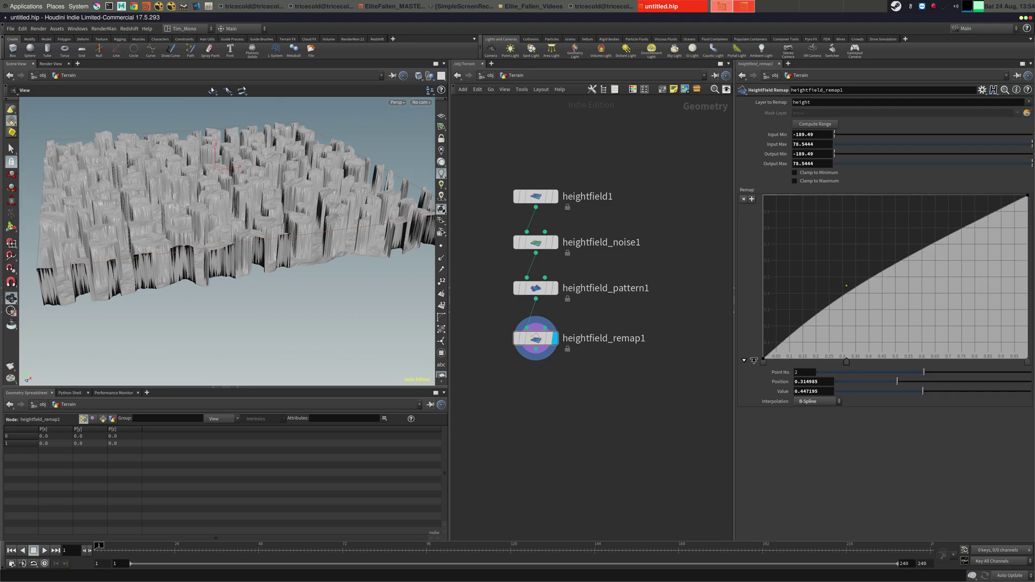
left_click(969, 221)
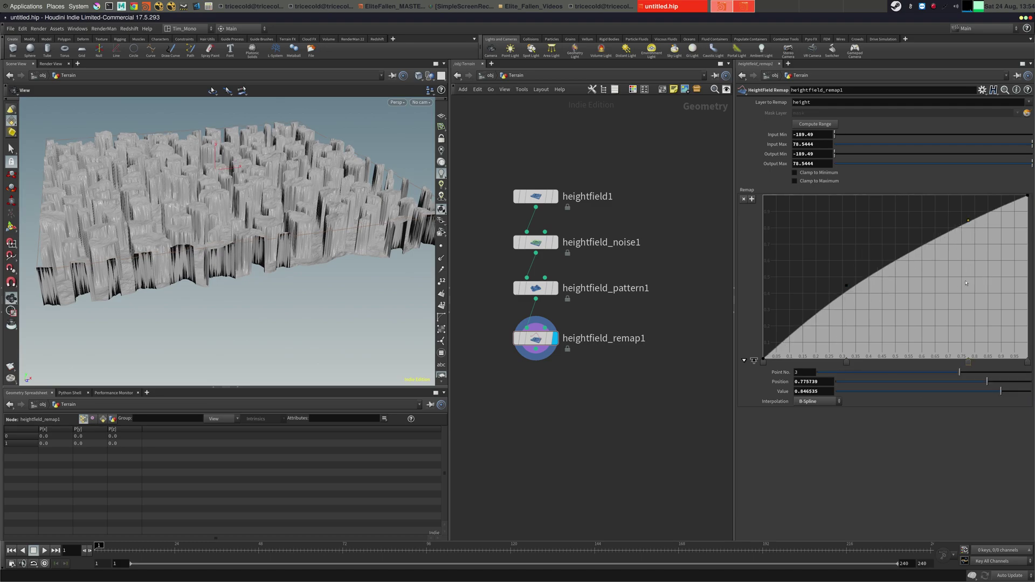
key("alt+Tab")
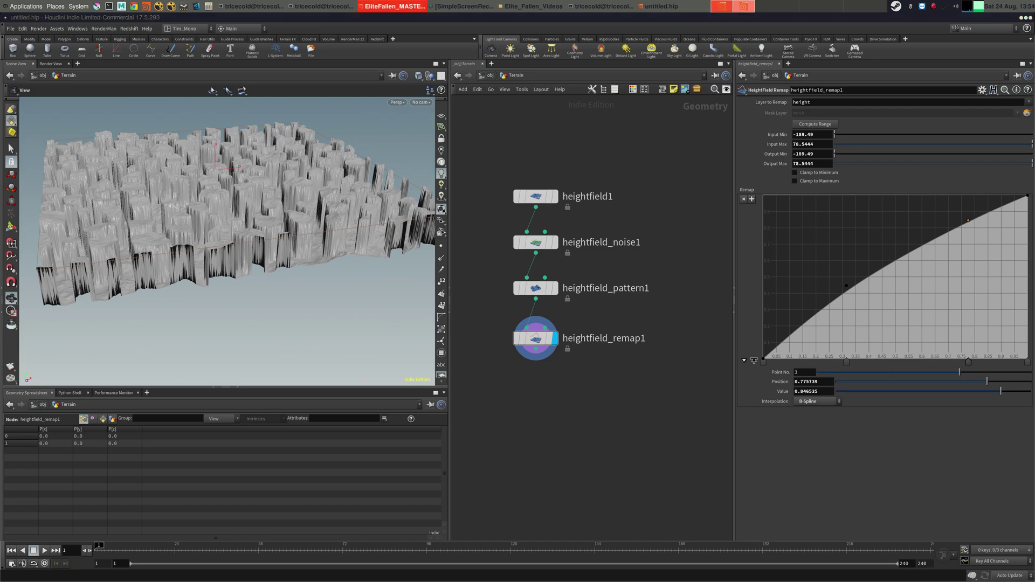
Set the remap ramp's second point to position 0.117102 and value 0.313953
left_click(847, 364)
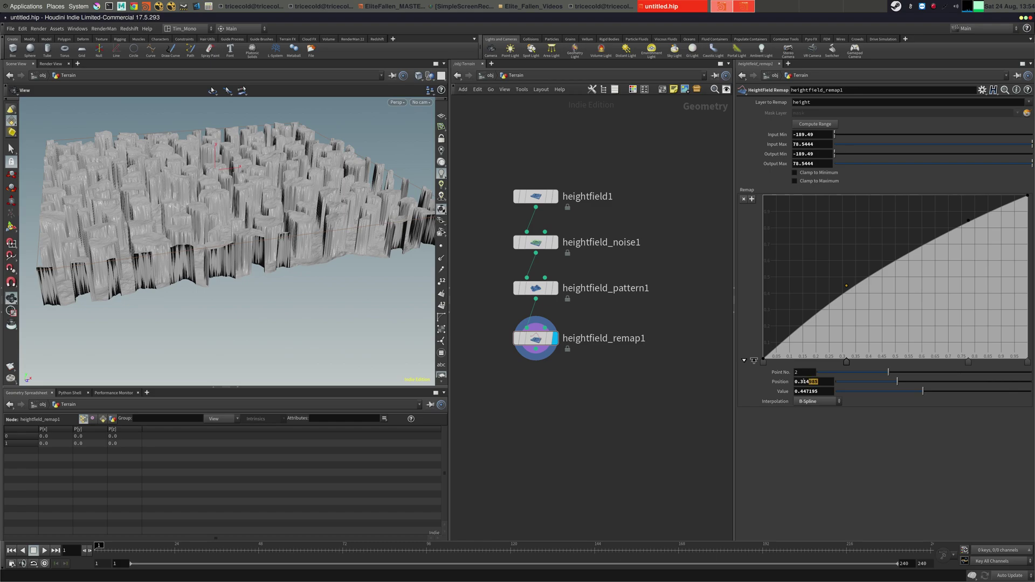
double_click(813, 382)
type(".117102")
key("Tab")
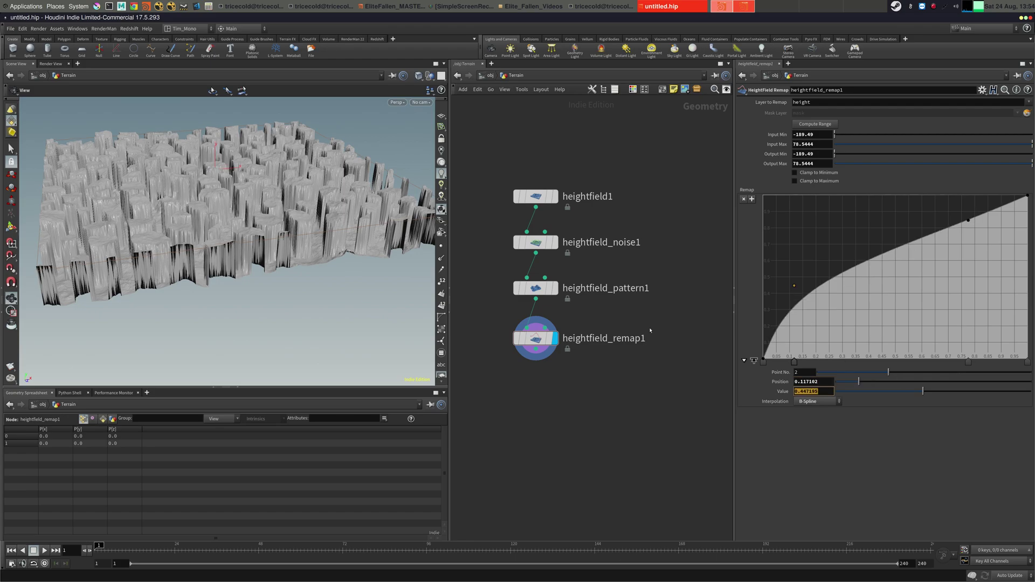
type(".313953")
key("Tab")
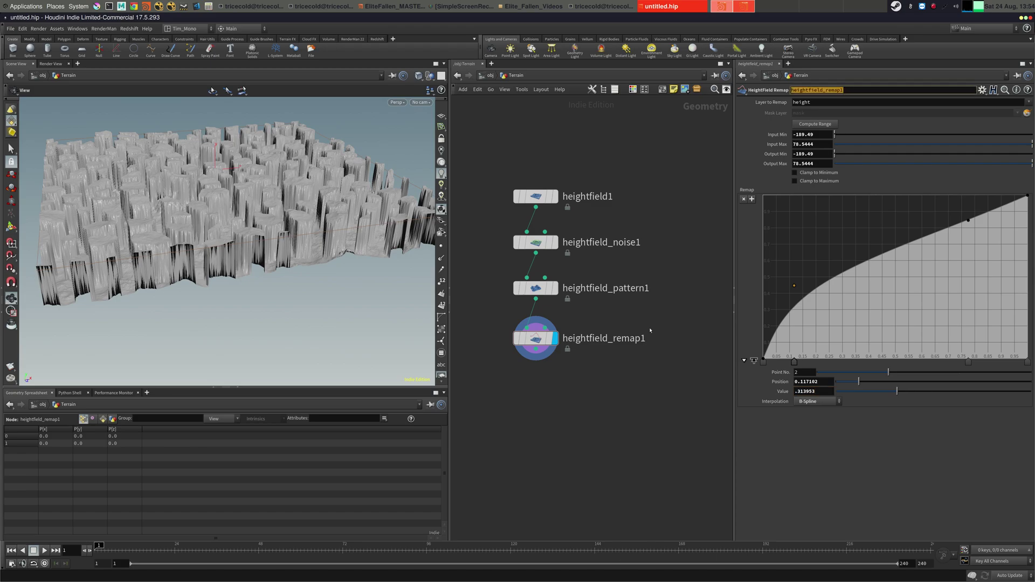
Set the remap ramp's third point to position 0.764111 and value 1
left_click(968, 362)
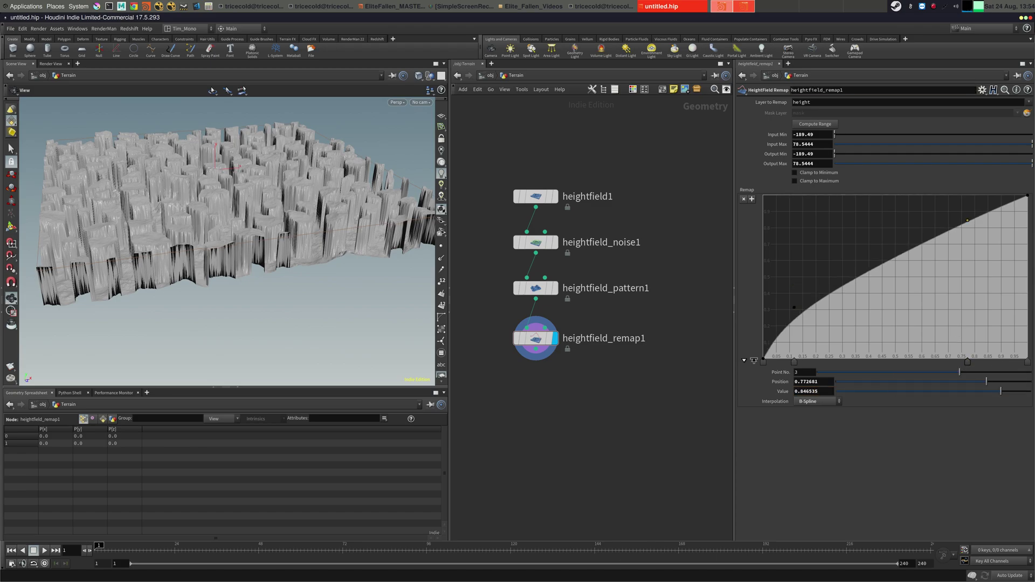
key("alt+Tab")
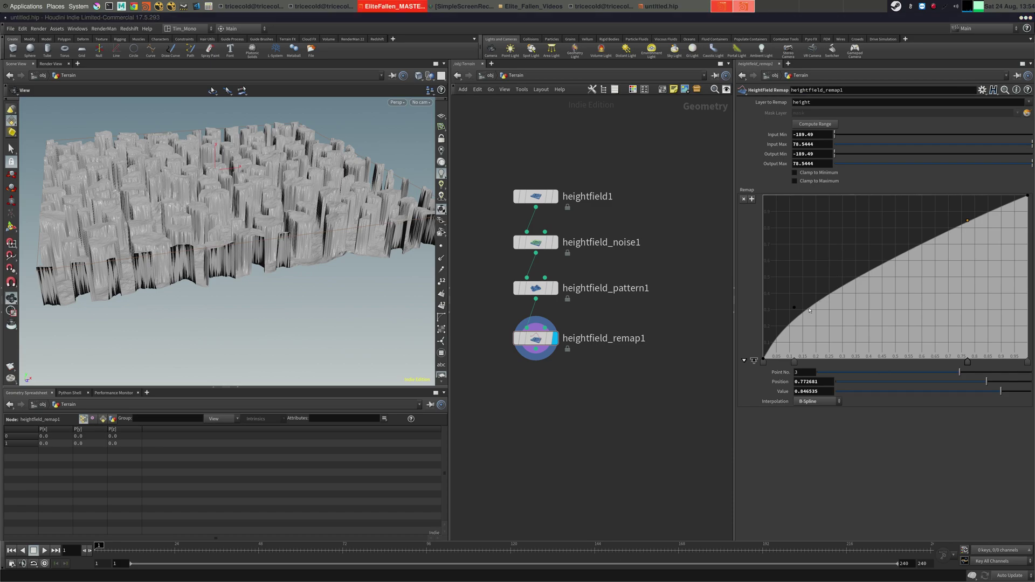
key("alt+Tab")
type(".")
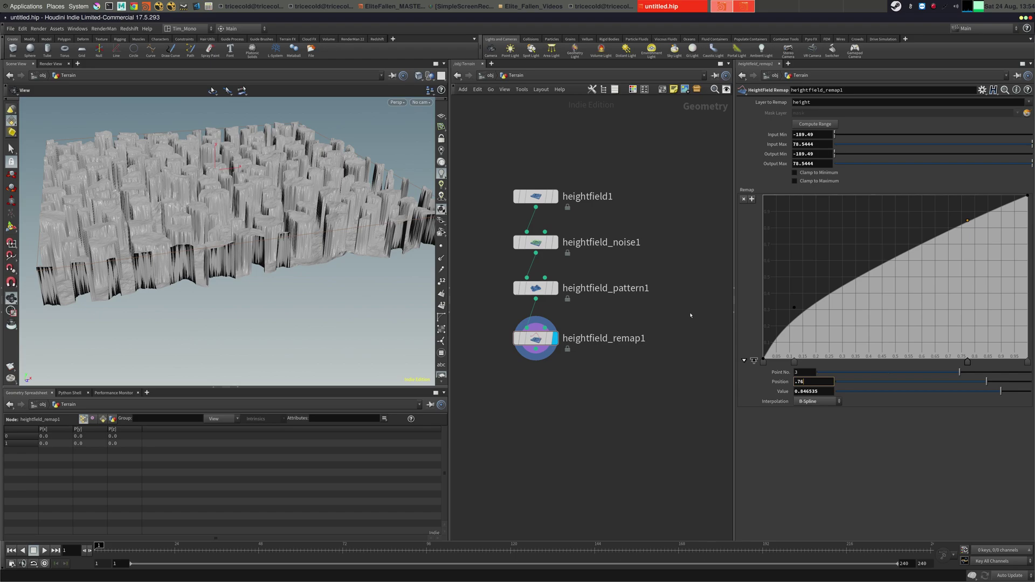
type("764111")
key("Tab")
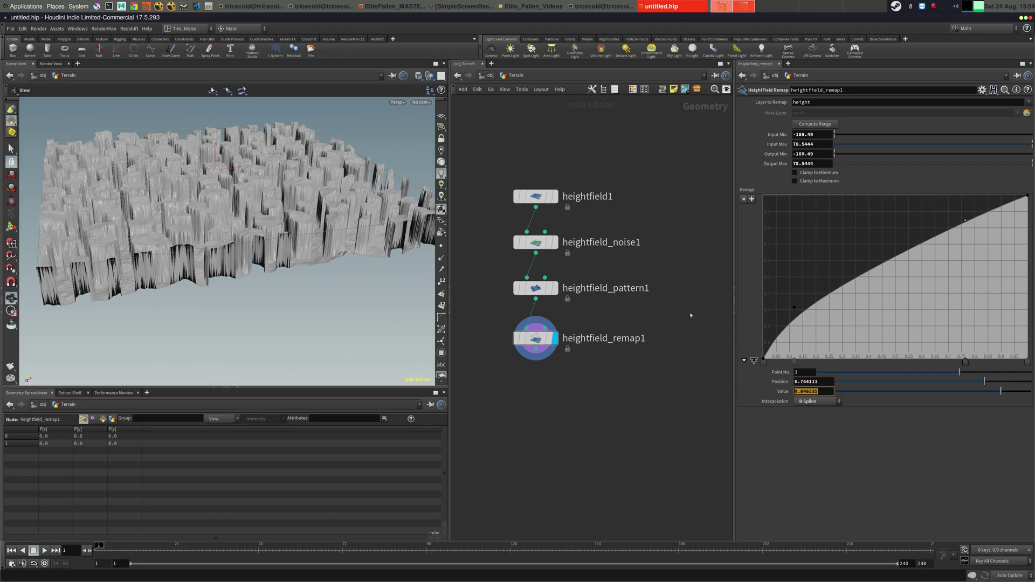
type("1")
key("Tab")
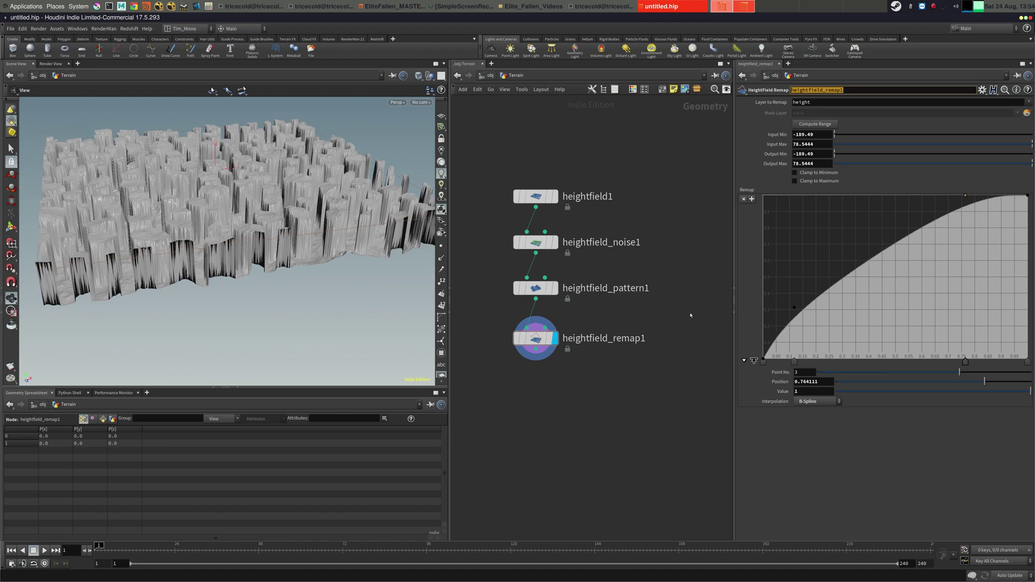
Set the remap ramp's last point to position 0.973862 and return the ramp to its compact size
left_click(1027, 362)
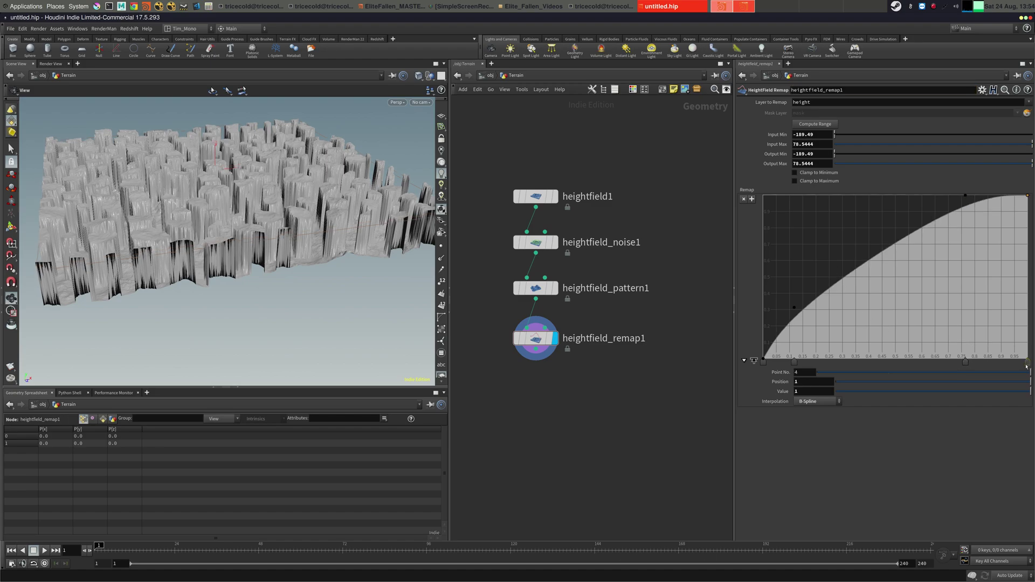
key("alt+Tab")
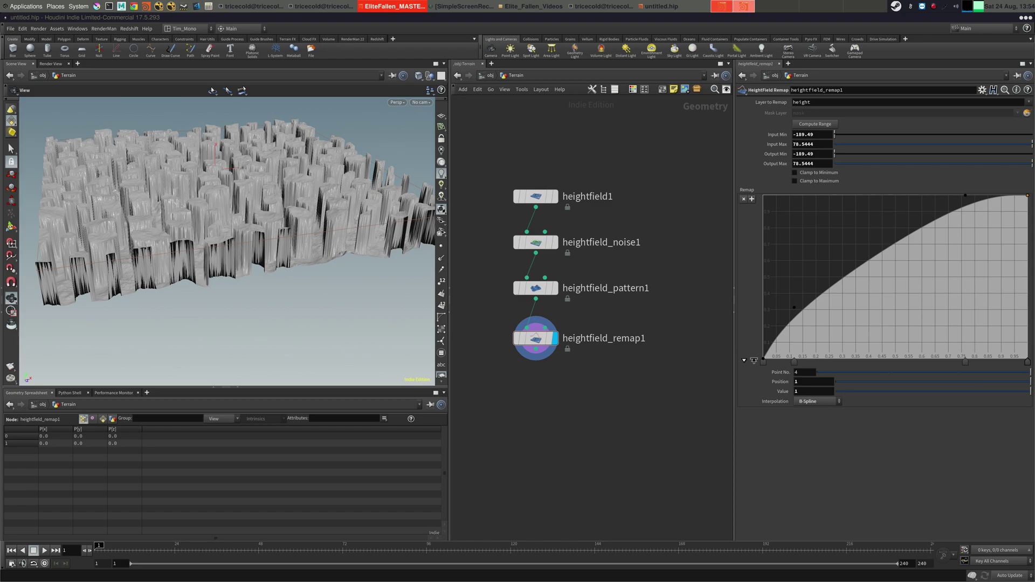
left_click(811, 380)
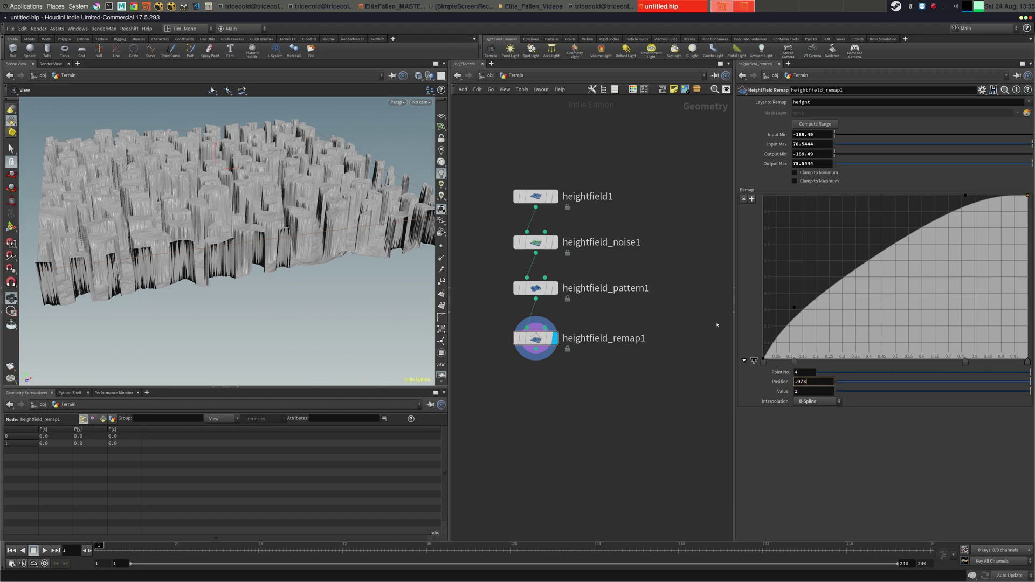
type(".973862")
key("Return")
left_click(754, 360)
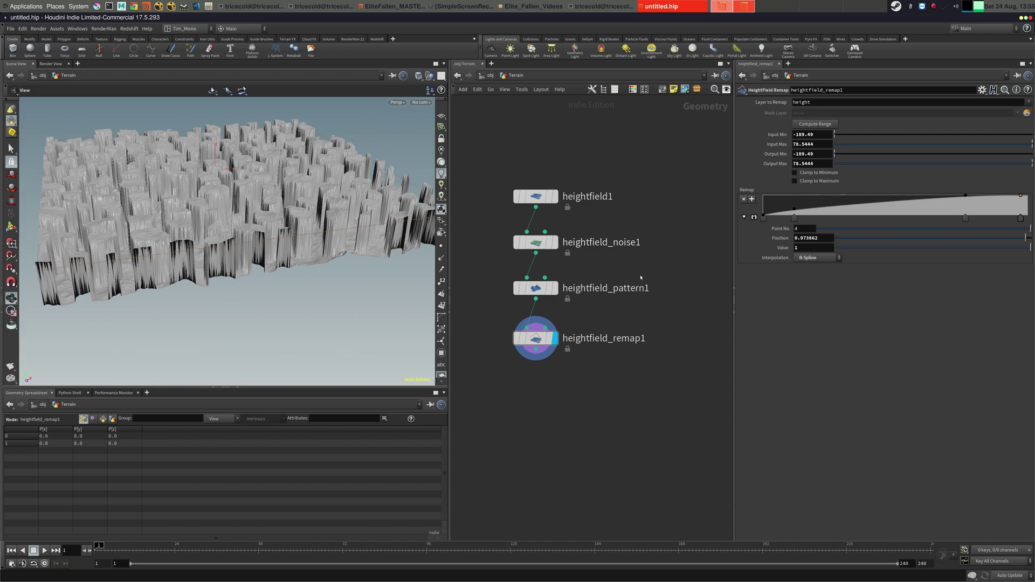
Add a HeightField Blur node after the height remap, display it and set its radius to 11.5
key("alt+Tab")
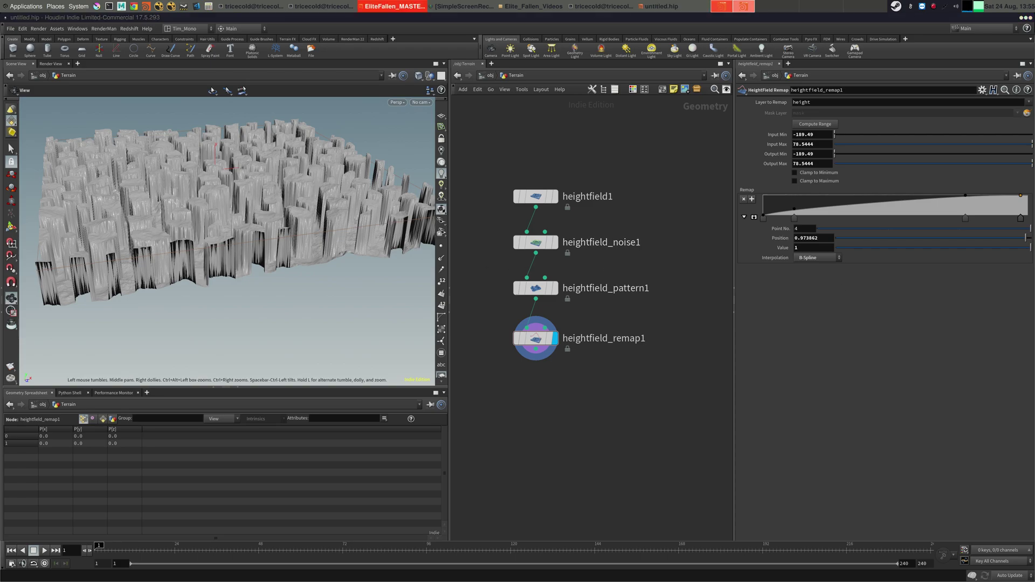
middle_click_drag(536, 422, 562, 405)
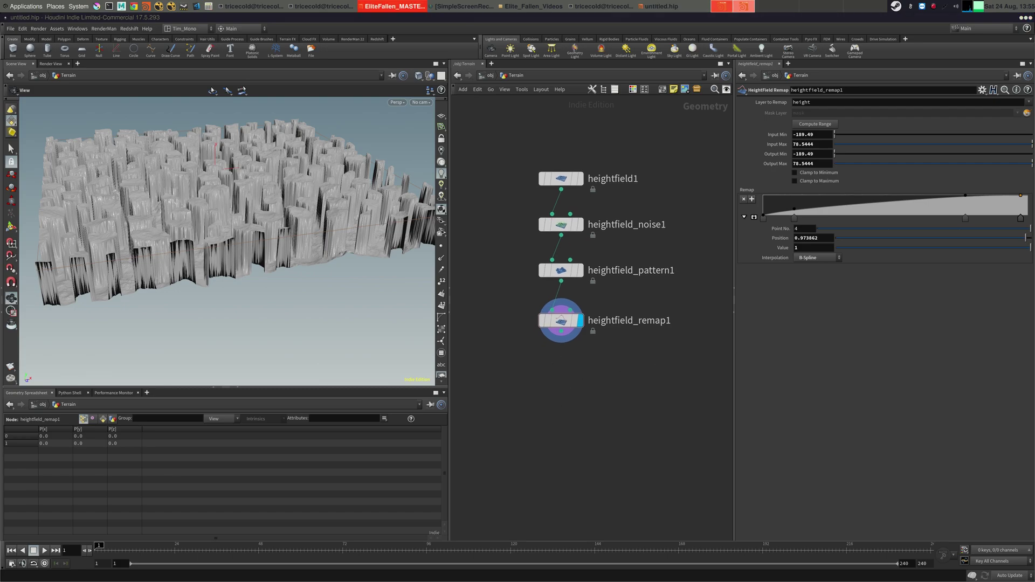
middle_click_drag(591, 401, 582, 432)
key("Tab")
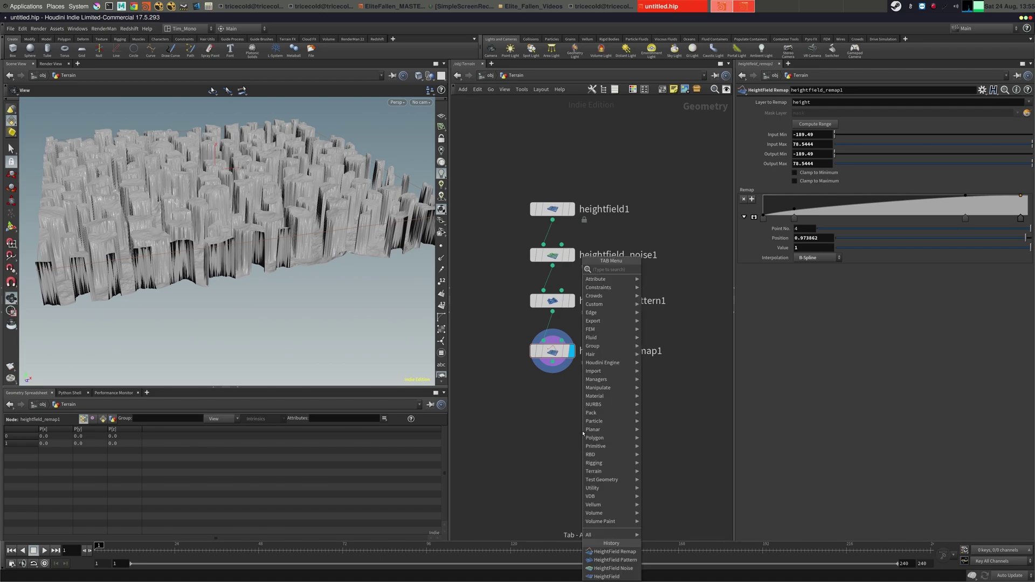
type("heightfie")
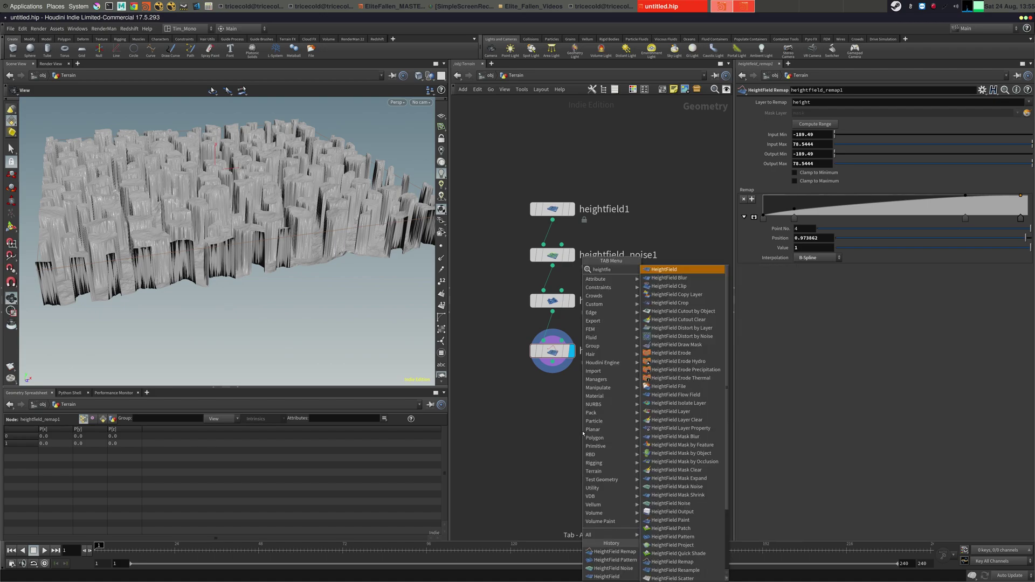
left_click(666, 279)
left_click(553, 397)
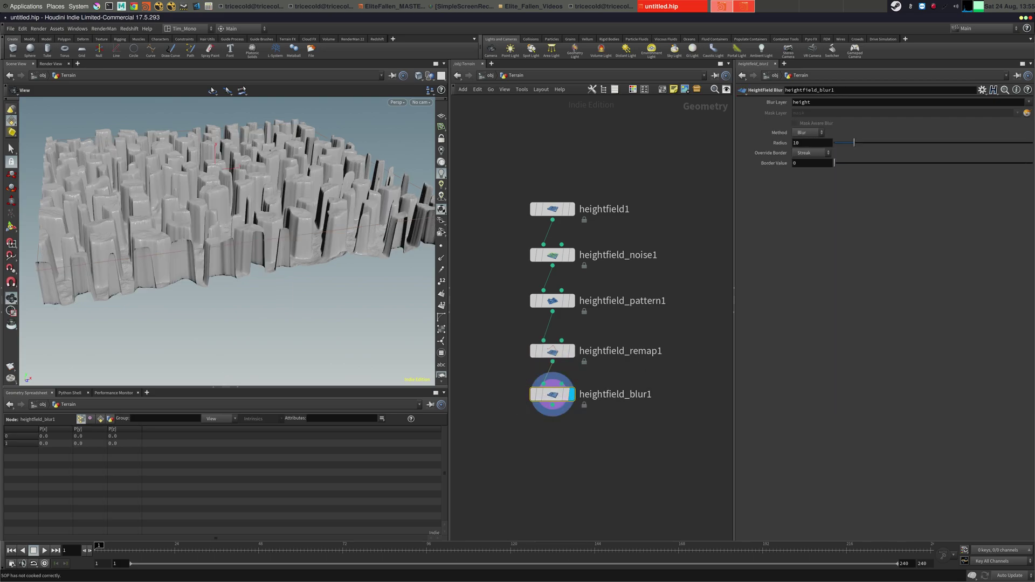
left_click_drag(230, 172, 174, 233)
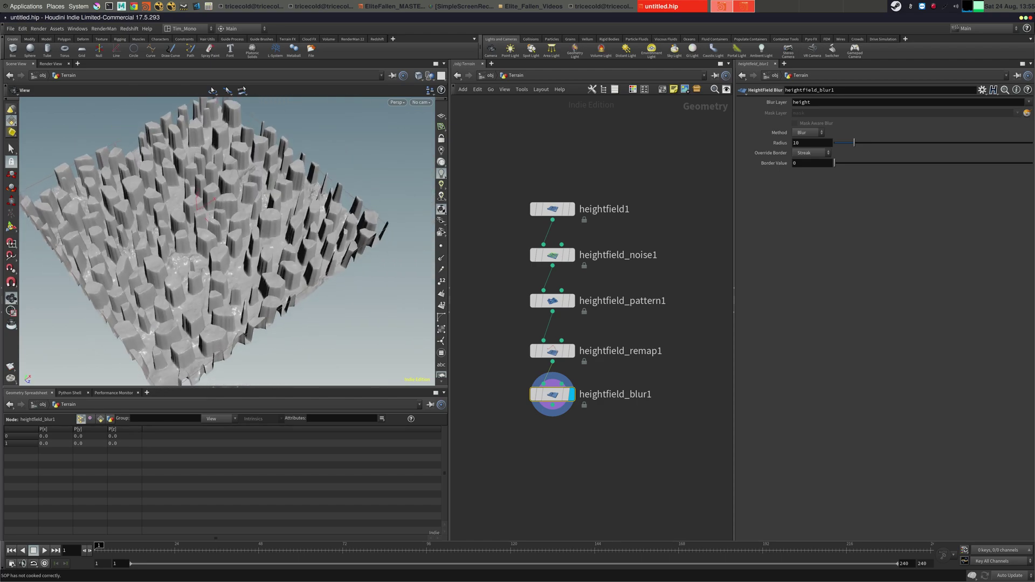
mouse_move(762, 114)
key("alt+Tab")
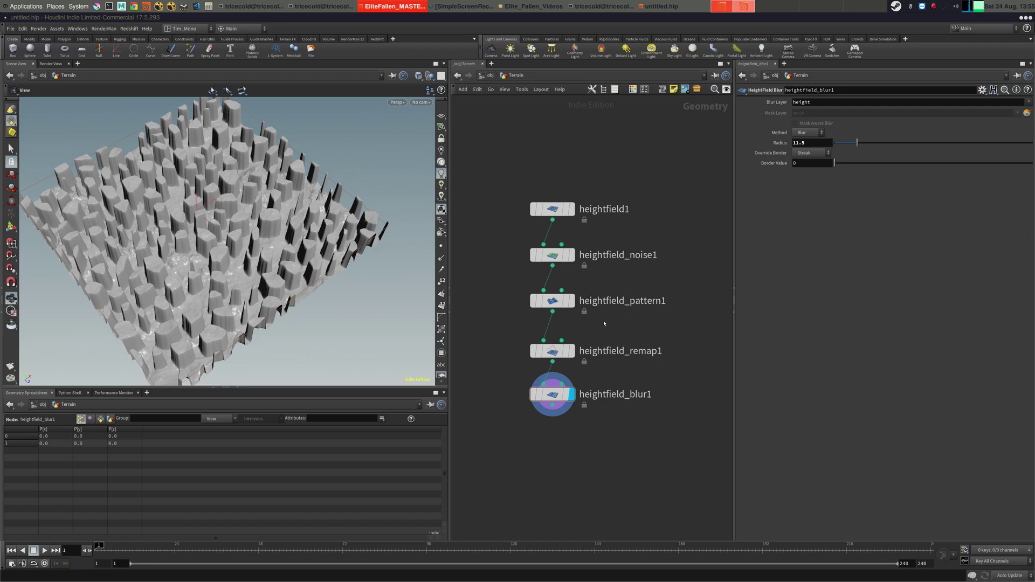
Add a HeightField Draw Mask node beside the blur node
middle_click_drag(604, 324, 581, 319)
key("Tab")
type("draw")
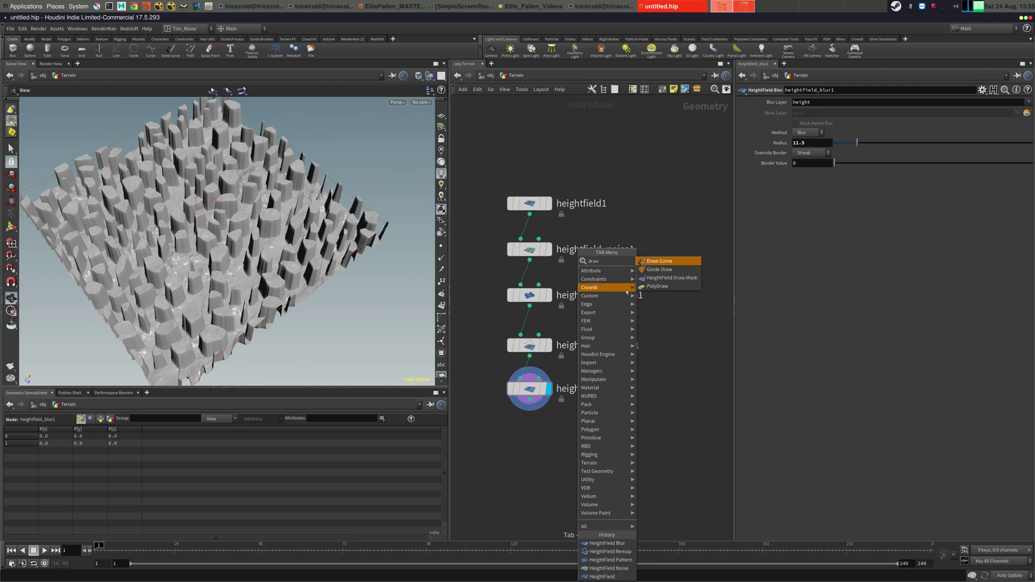
left_click(689, 278)
left_click(691, 389)
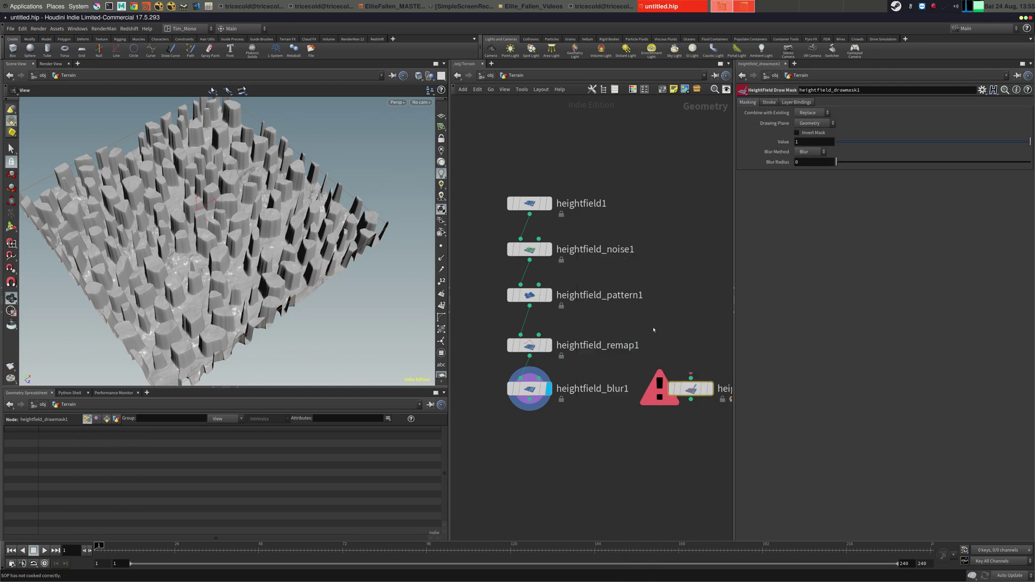
Feed heightfield1 into the draw mask node using the rounded network wiring style, and display the draw mask
left_click_drag(529, 214, 677, 361)
middle_click_drag(691, 329, 673, 303)
key("shift+s")
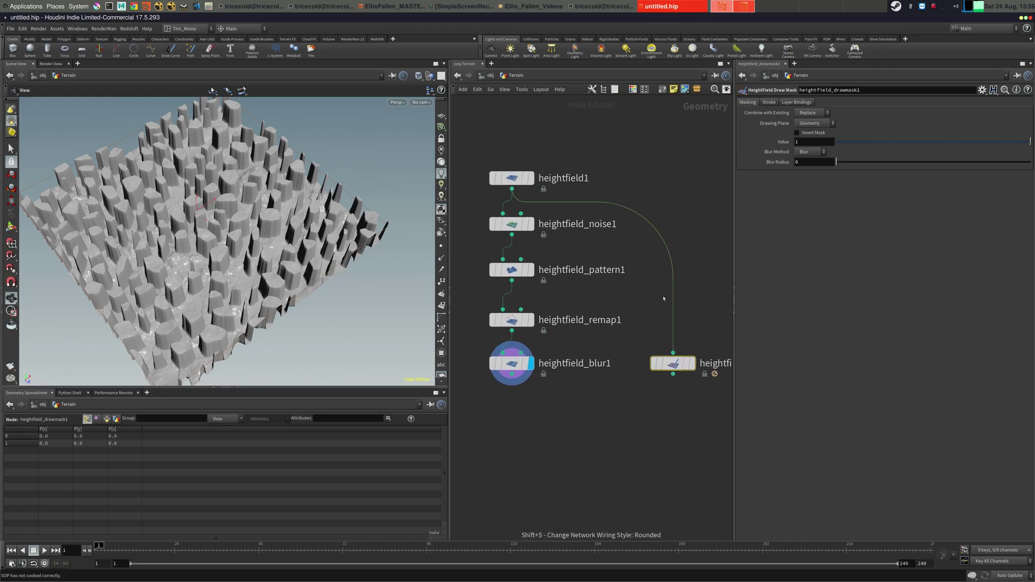
left_click(693, 365)
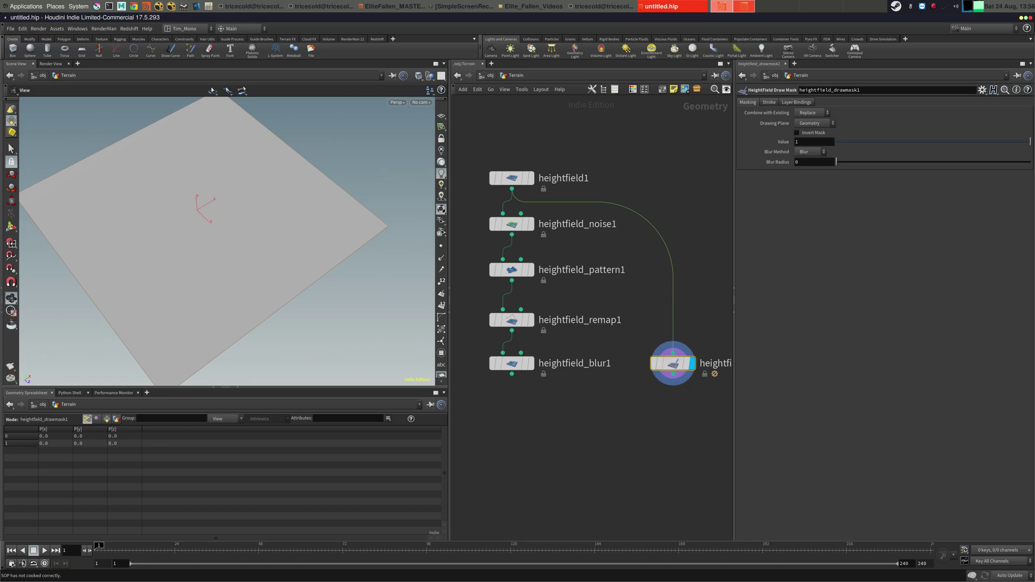
Activate the draw mask's stroke tool in the viewport, invert the mask and set its blur radius to 50
key("alt+Tab")
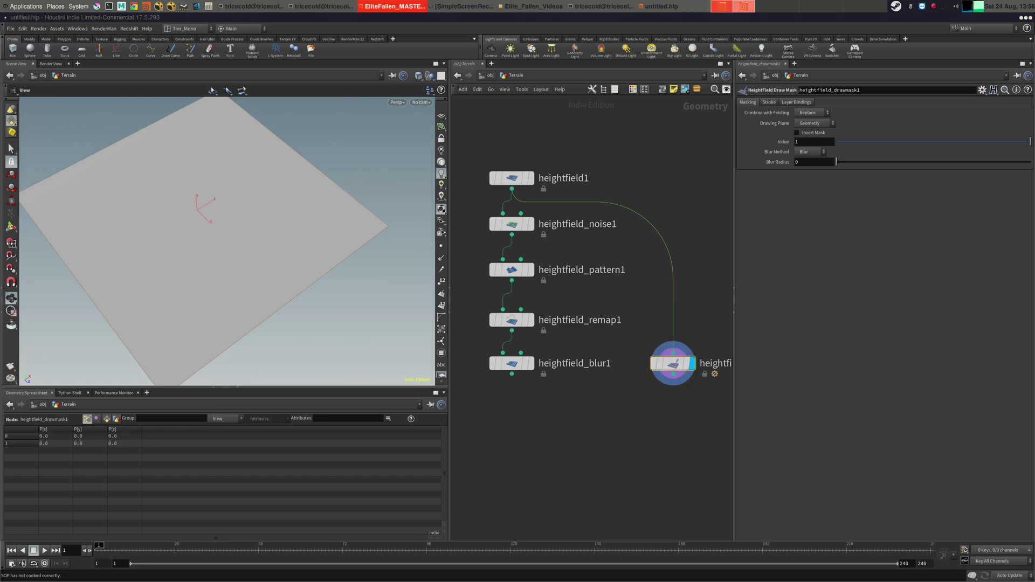
left_click_drag(172, 182, 247, 190)
middle_click_drag(247, 190, 286, 205)
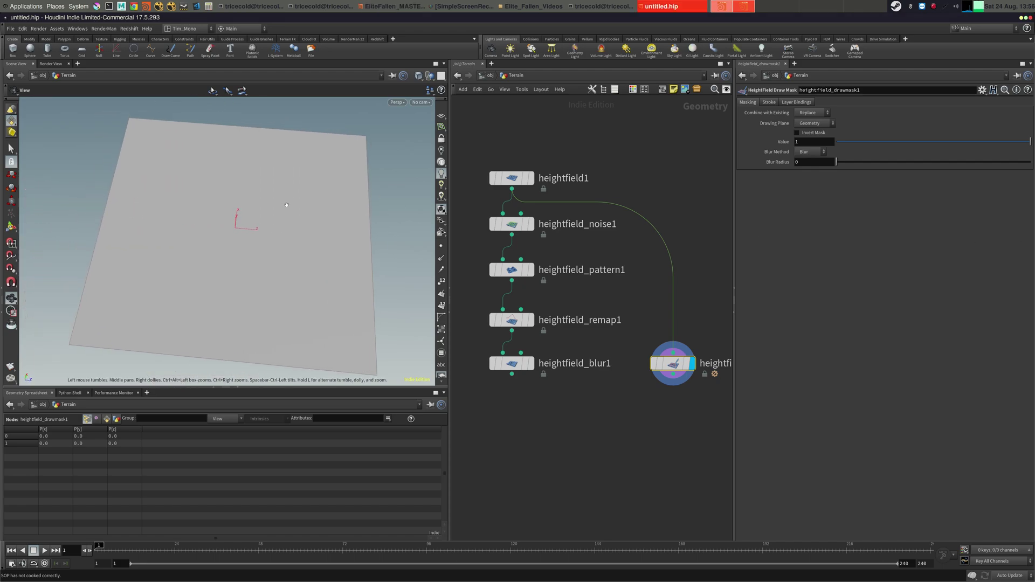
middle_click_drag(289, 241, 258, 242)
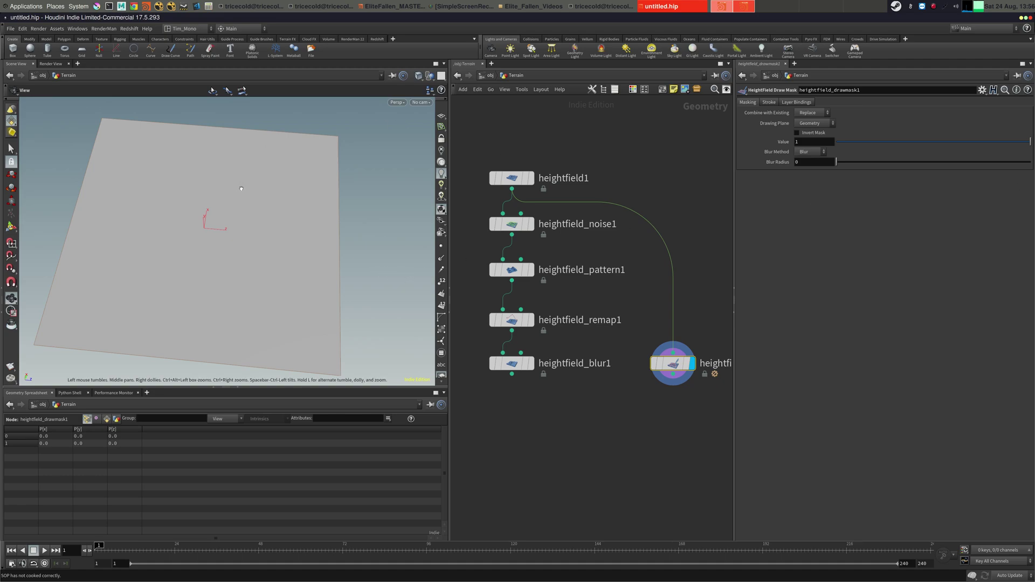
key("Return")
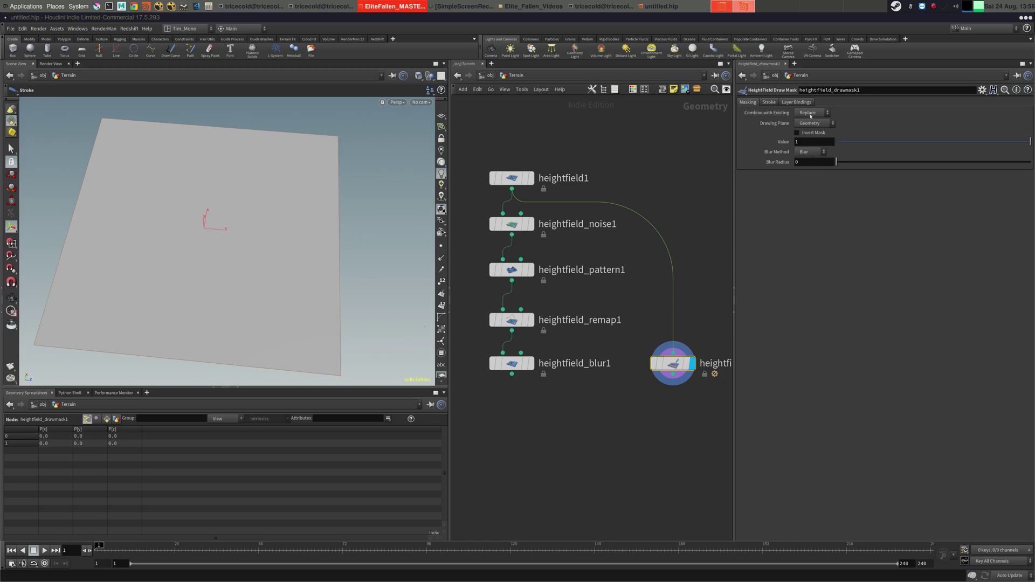
left_click(797, 133)
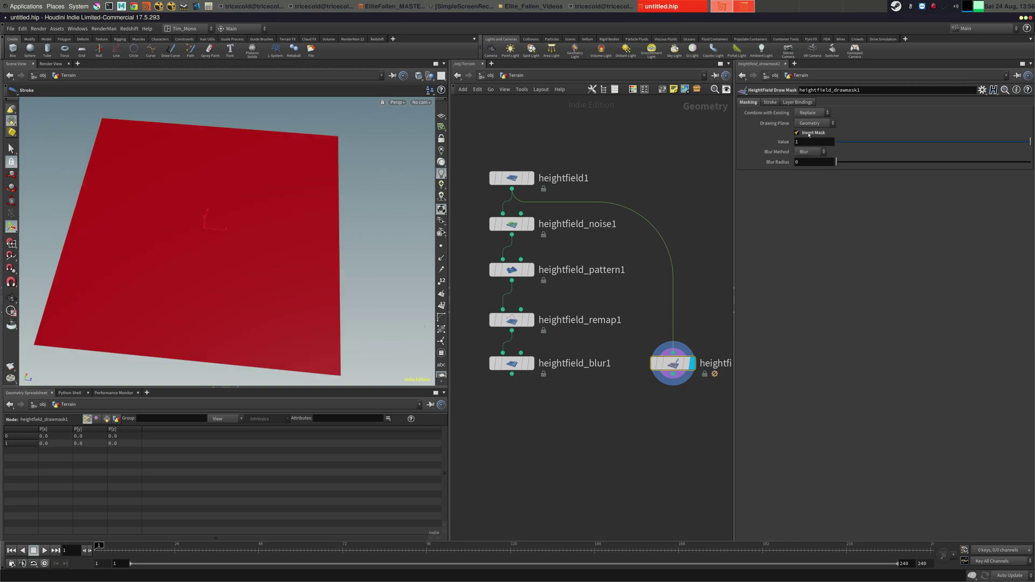
left_click_drag(810, 161, 753, 142)
type("50")
key("Return")
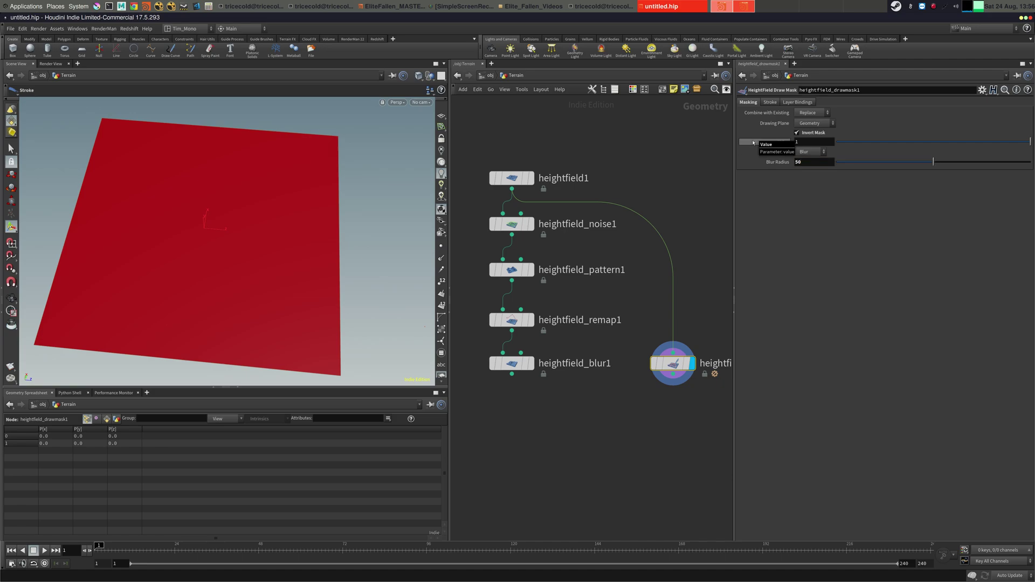
Draw two trial mask strokes across the middle of the flat height field
middle_click_drag(633, 165, 633, 165)
left_click_drag(673, 314, 687, 319)
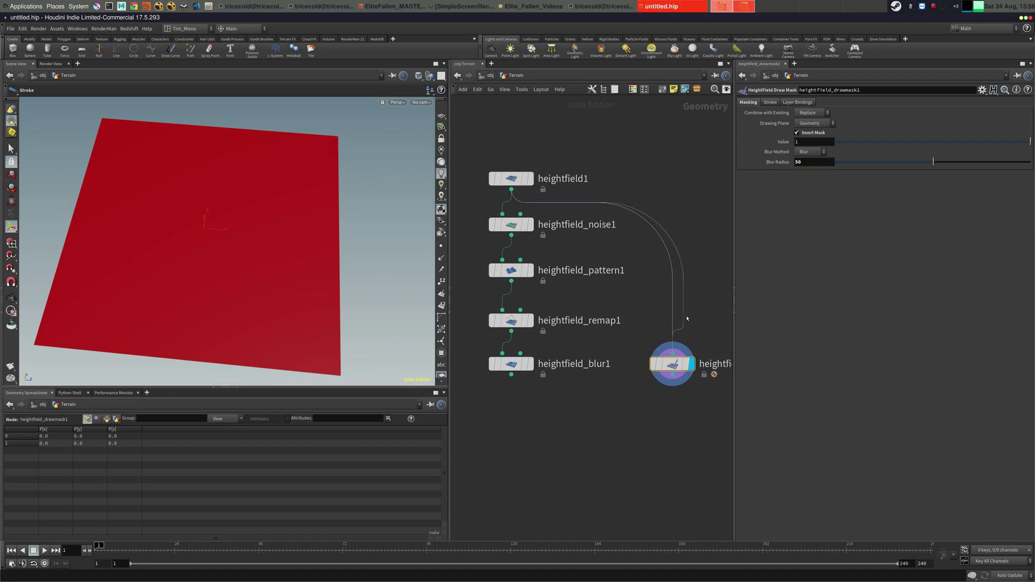
left_click(771, 103)
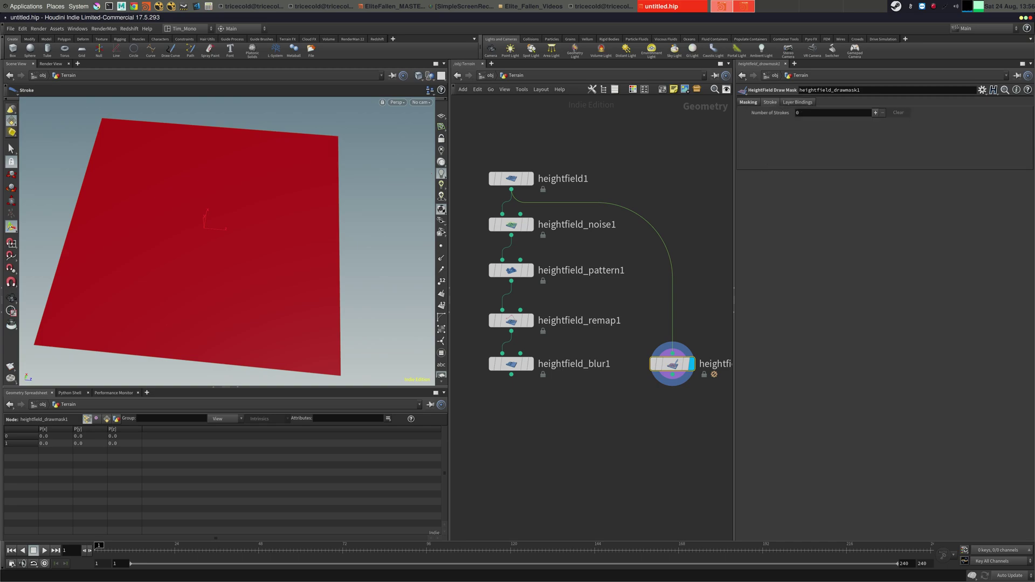
key("alt+Tab")
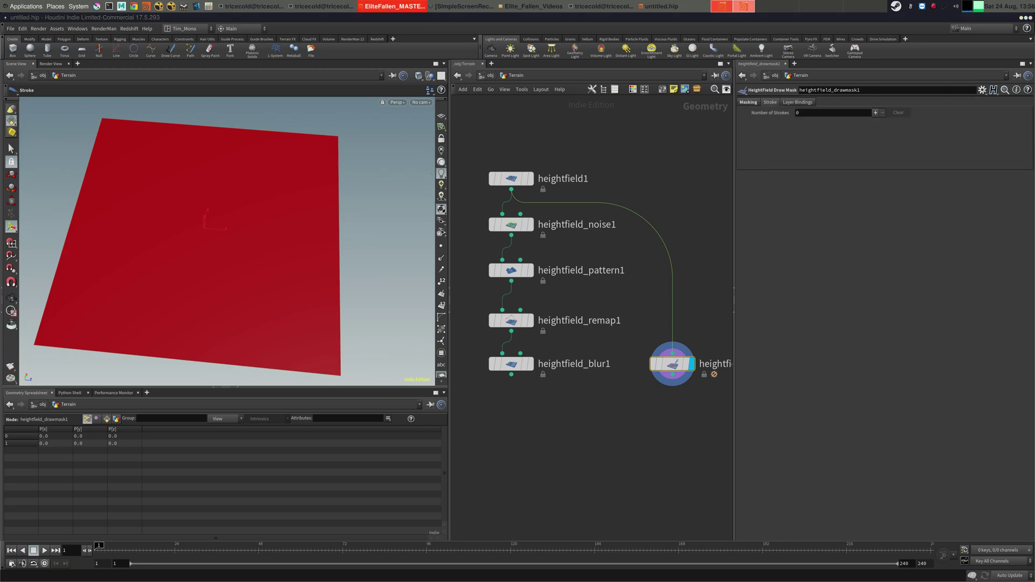
left_click(754, 101)
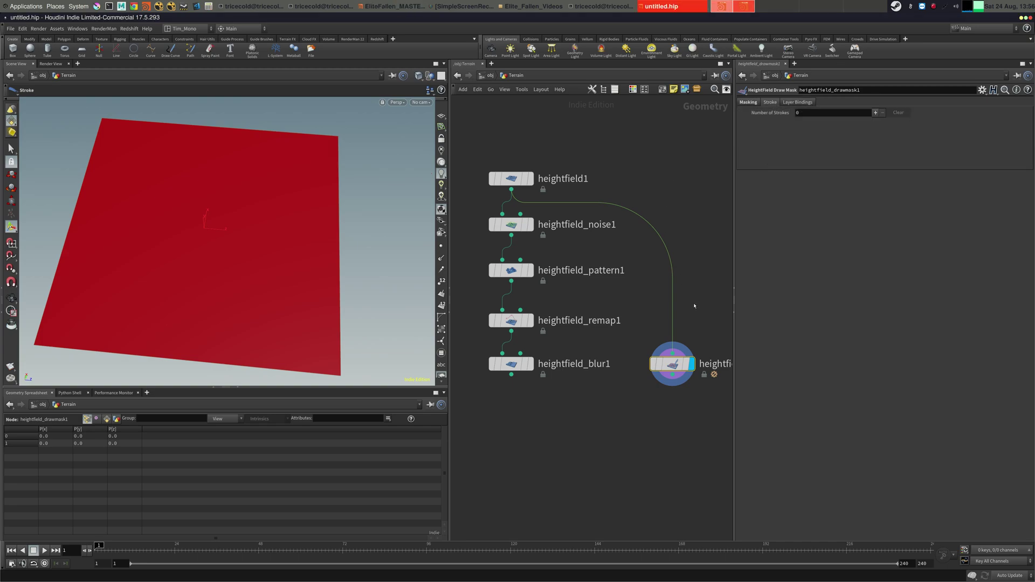
mouse_move(187, 222)
left_mouse_down()
mouse_move(127, 215)
mouse_move(153, 229)
left_mouse_up()
mouse_move(157, 223)
left_mouse_down()
mouse_move(143, 241)
mouse_move(191, 300)
mouse_move(284, 259)
mouse_move(277, 192)
left_mouse_up()
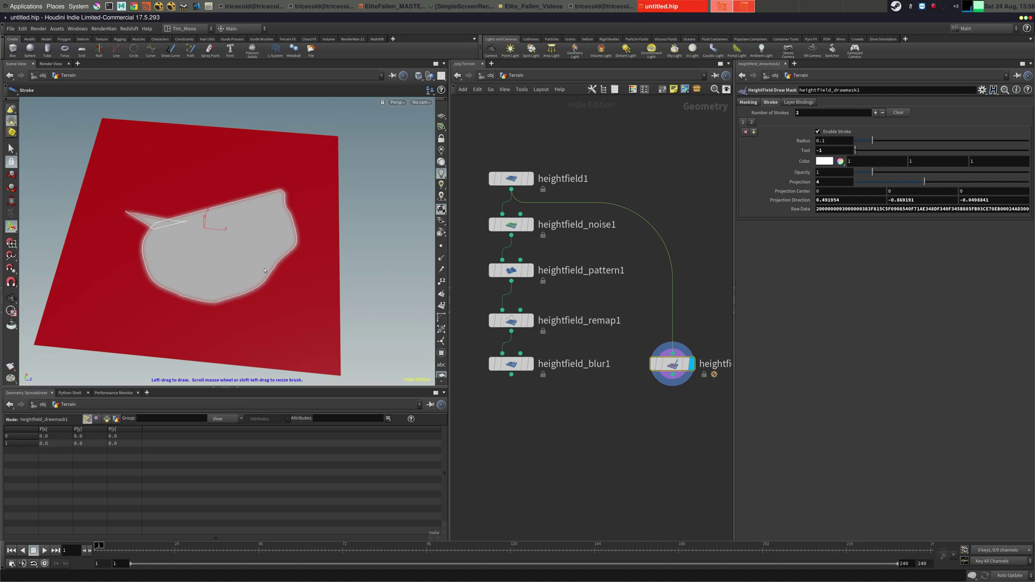
Delete both trial strokes and draw one rounded mask outline around the height field's center
left_click(746, 133)
left_click(747, 134)
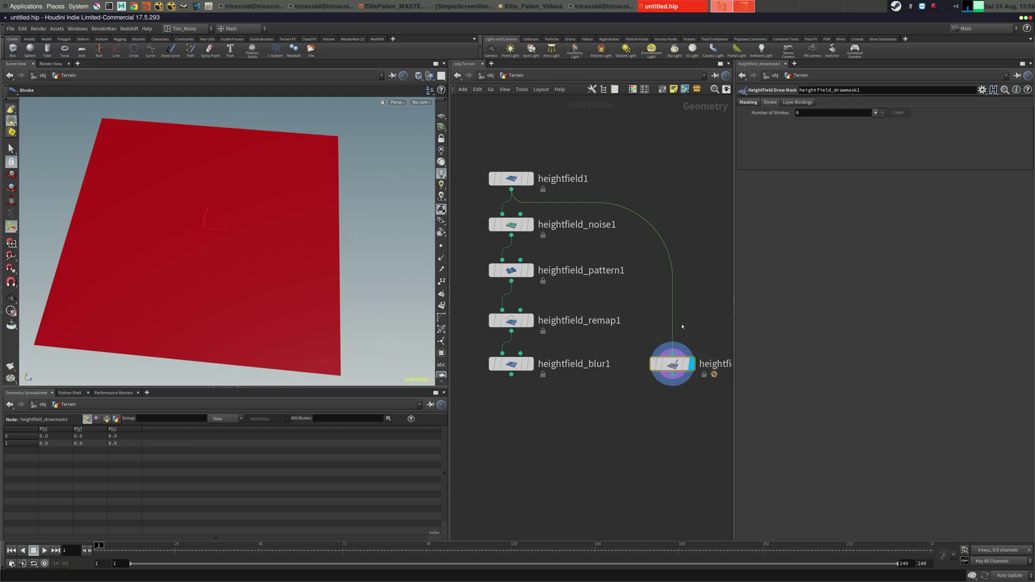
left_click_drag(720, 327, 629, 403)
mouse_move(212, 265)
left_mouse_down()
mouse_move(235, 271)
mouse_move(270, 257)
mouse_move(289, 224)
mouse_move(136, 183)
mouse_move(144, 254)
left_mouse_up()
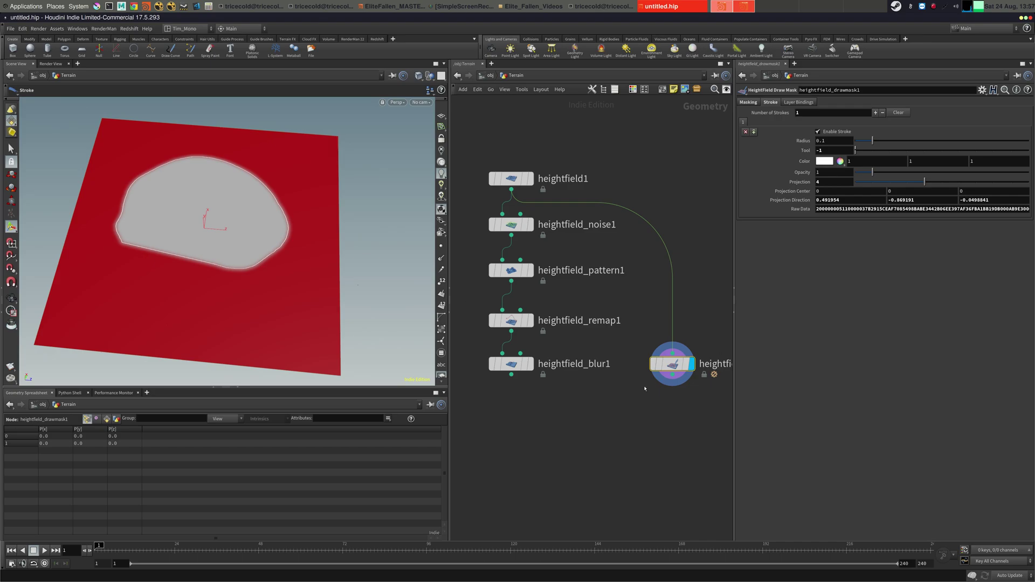
Delete the draw mask node from the terrain network
middle_click_drag(645, 389, 584, 416)
key("Delete")
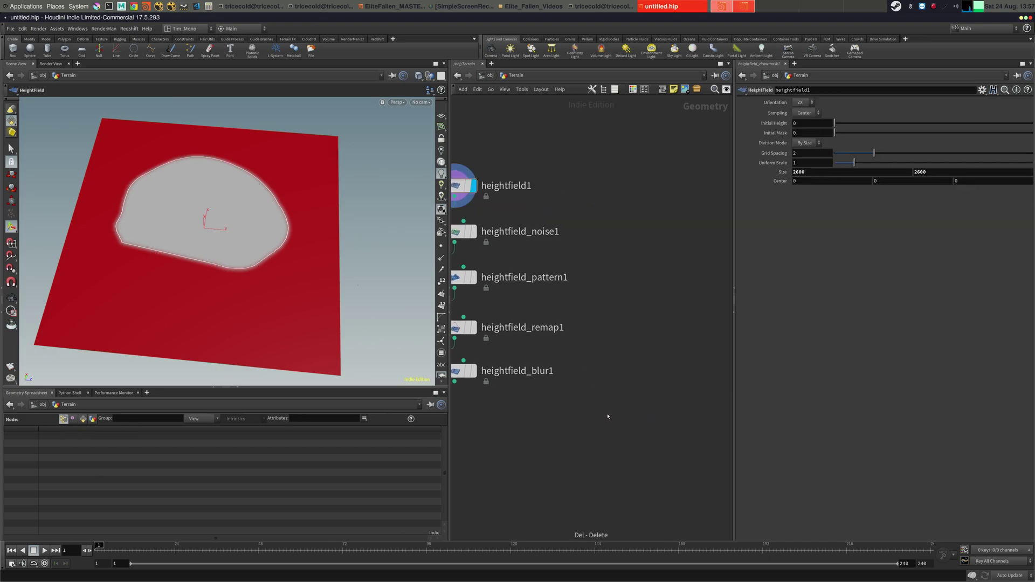
key("alt+Tab")
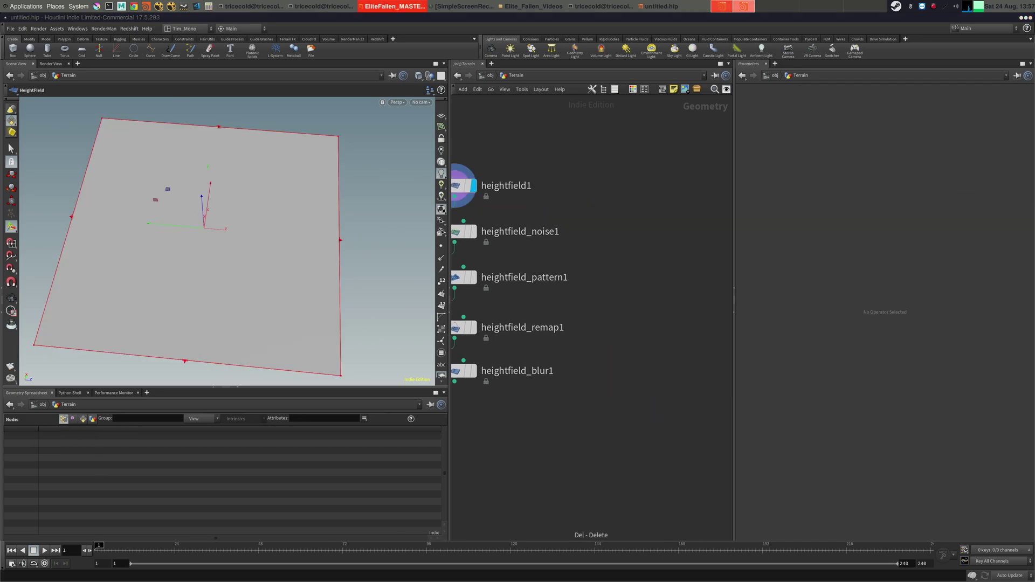
Paste the copied draw mask node to the right of the blur node, fed by the base height field
middle_click_drag(610, 370, 616, 349)
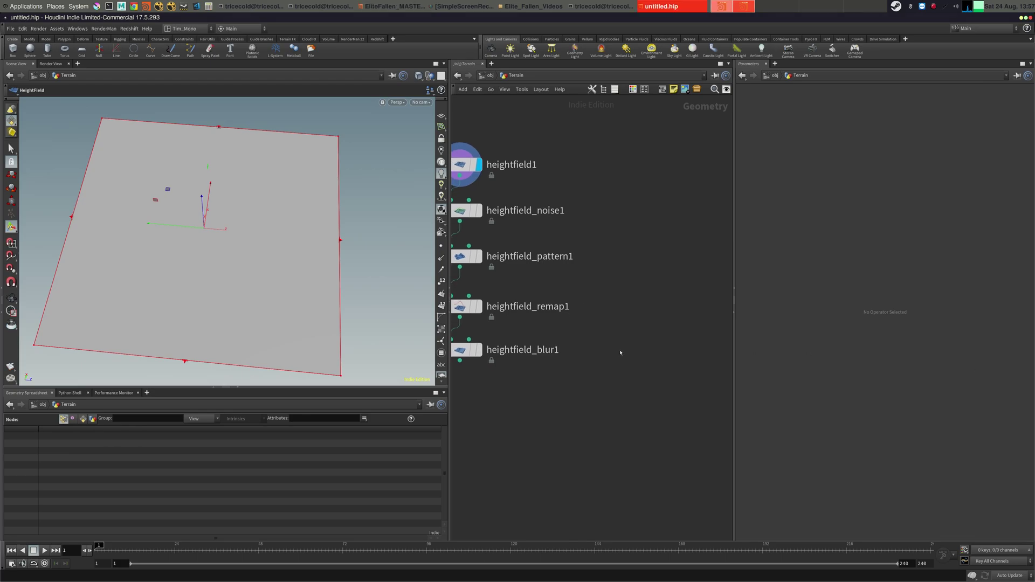
key("ctrl+v")
key("alt+Tab")
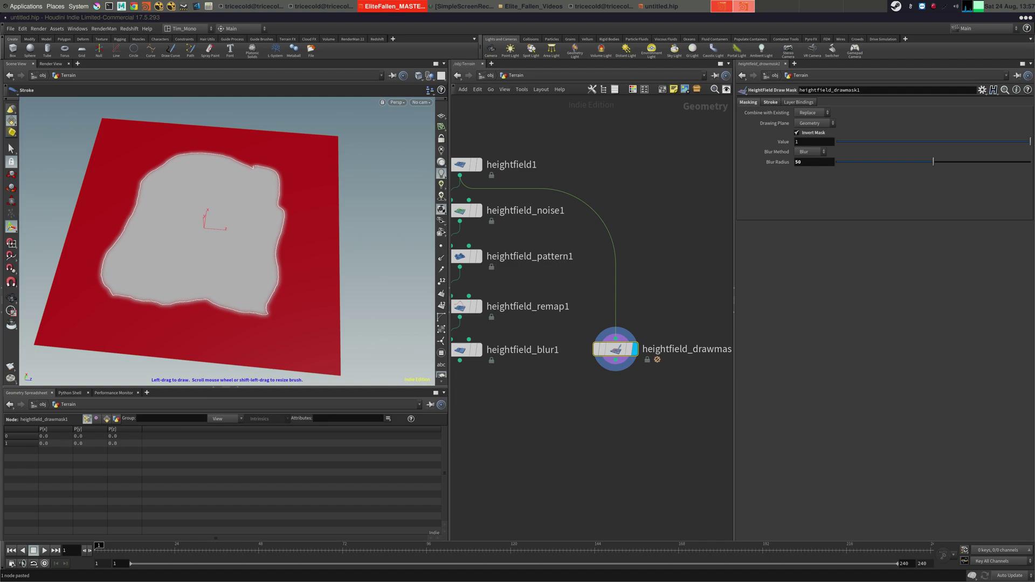
Paste a second draw mask copy to the right of the first and set the display to the first draw mask
middle_click_drag(664, 418, 556, 415)
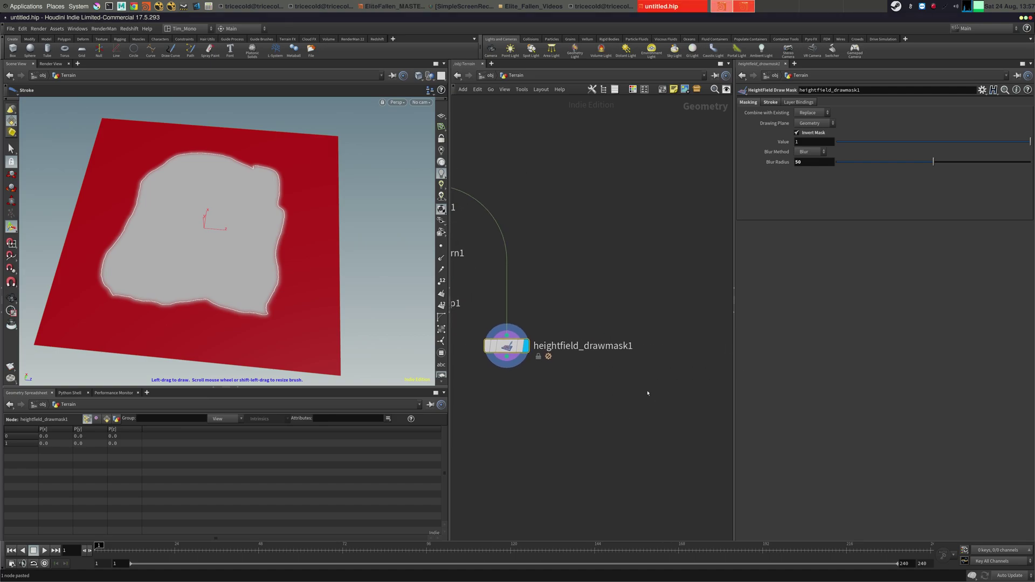
key("ctrl+v")
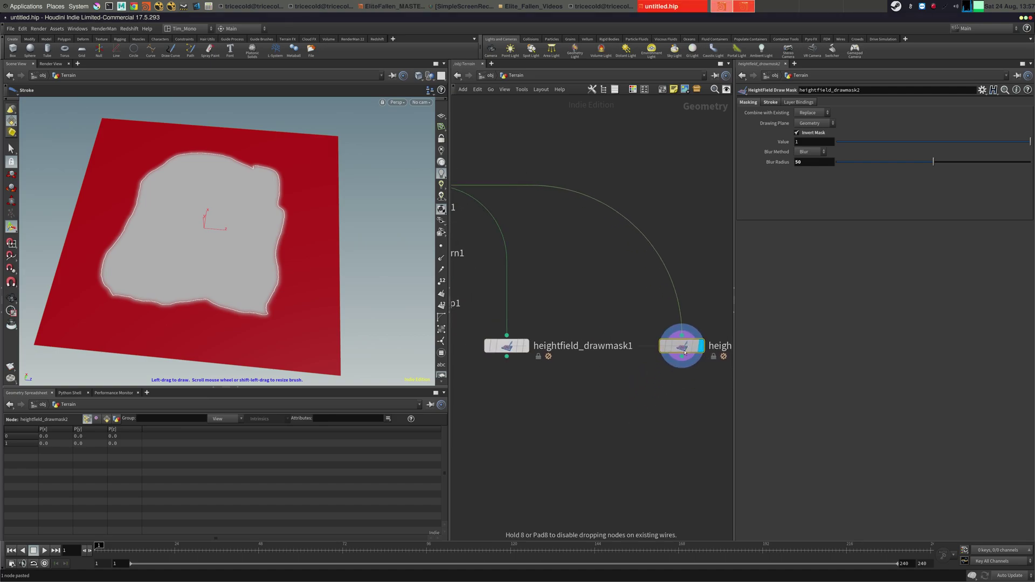
mouse_move(505, 348)
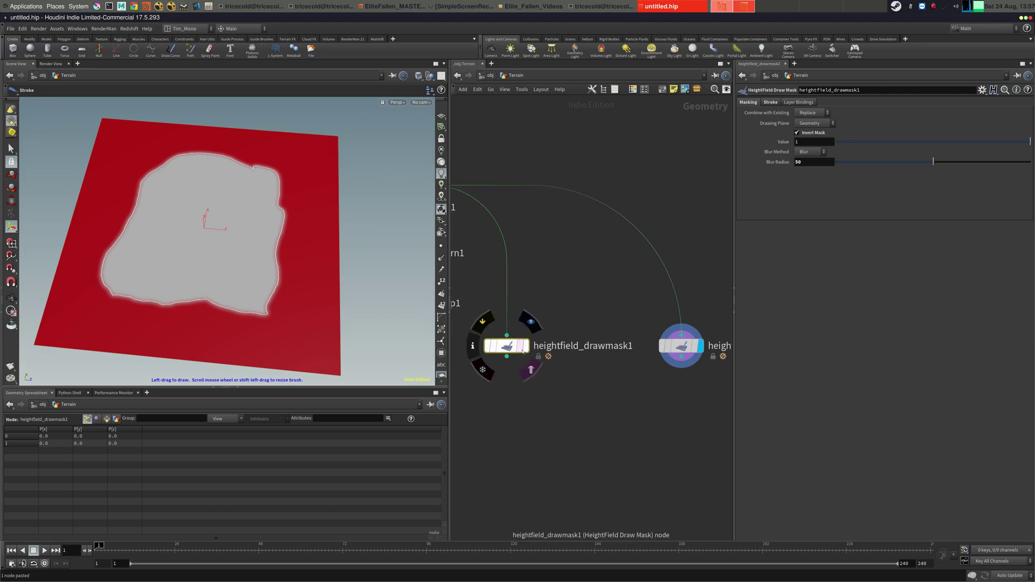
left_click(530, 322)
middle_click_drag(468, 404, 649, 397)
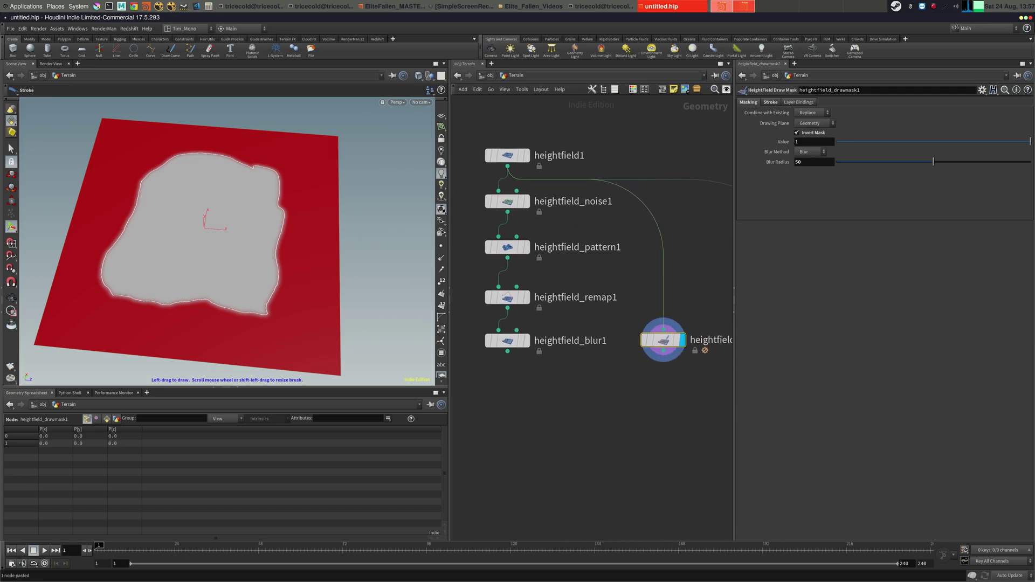
key("alt+Tab")
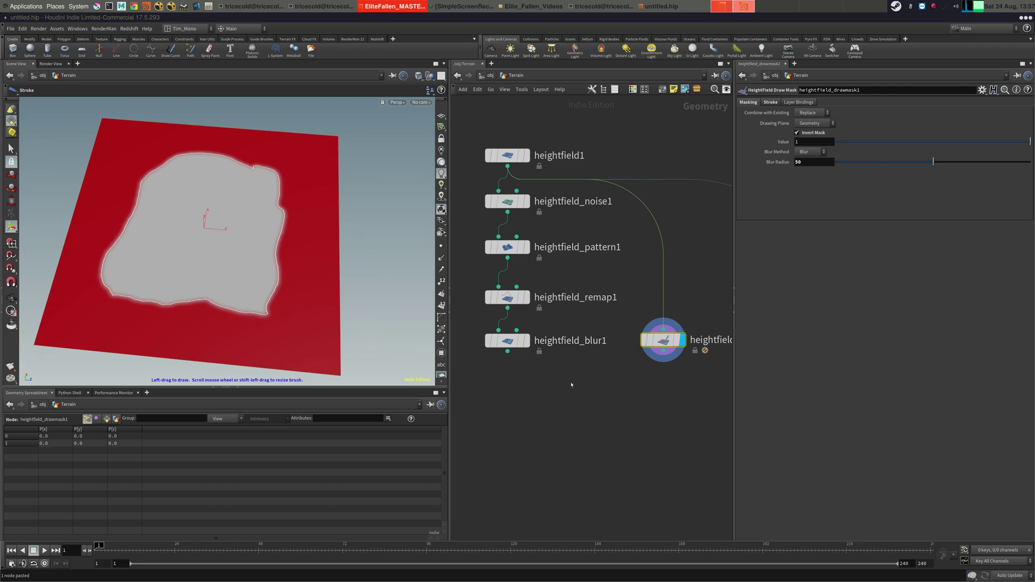
key("alt+Tab")
Add a HeightField Remap node below the chain, with the blur as its terrain input and the first draw mask as its mask input
middle_click_drag(572, 385, 558, 404)
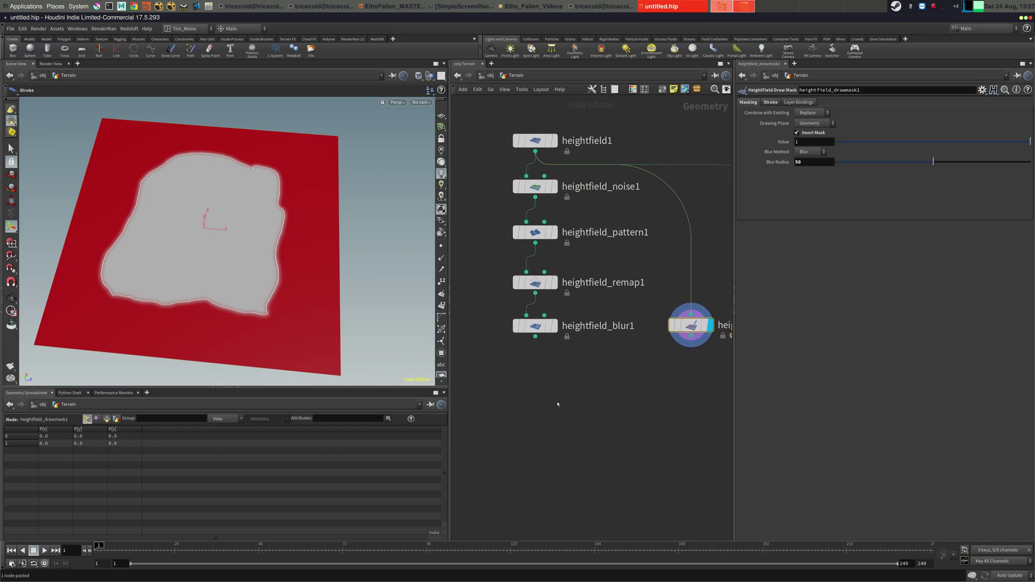
key("Tab")
type("h")
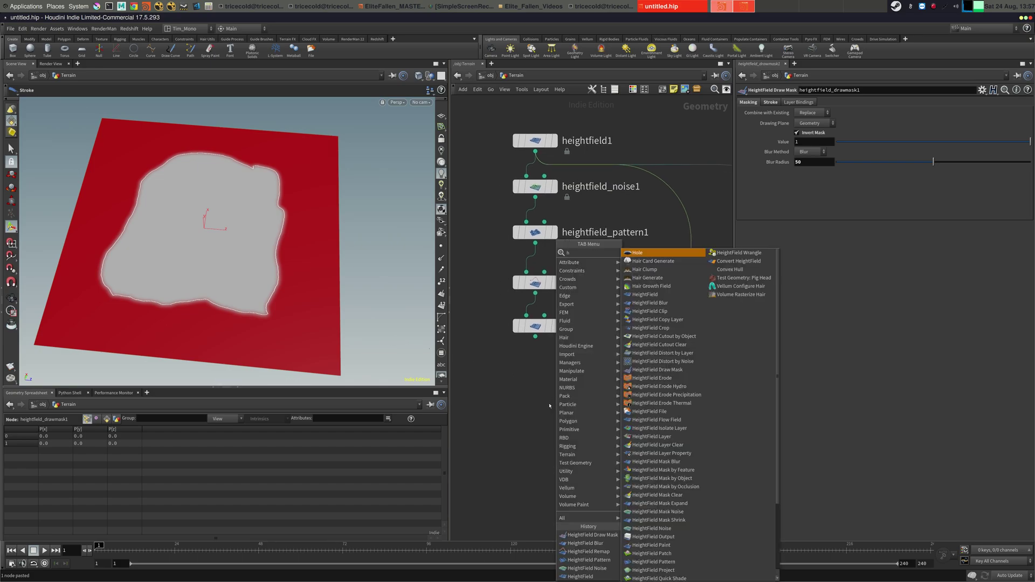
type("eig re")
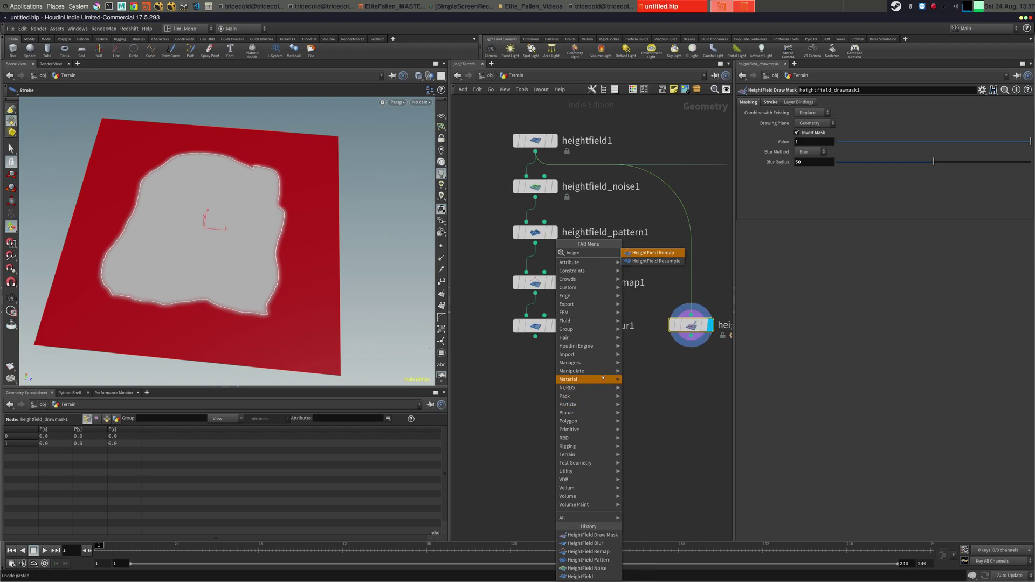
left_click(647, 253)
left_click(570, 403)
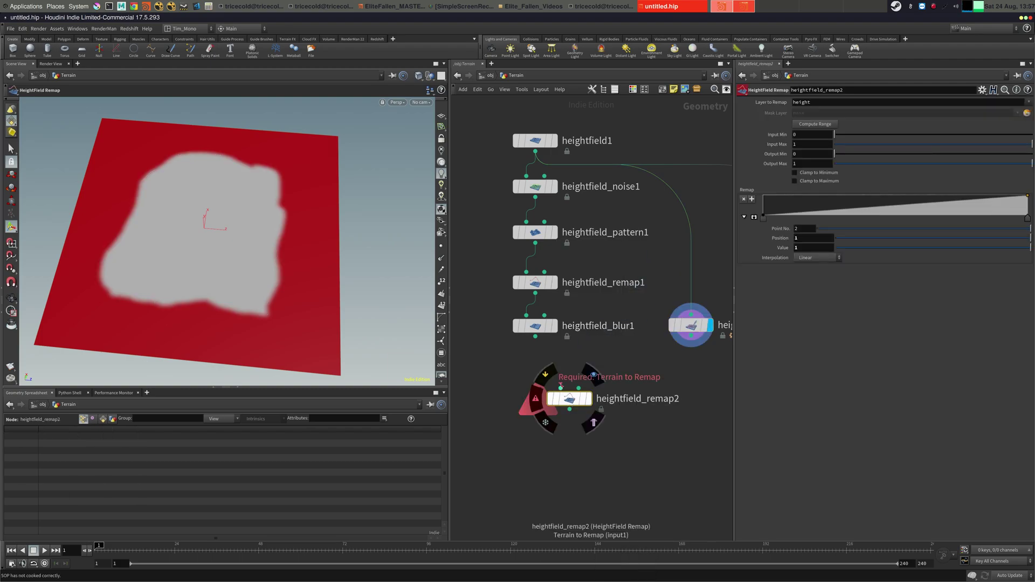
left_click(561, 388)
left_click(527, 346)
left_click(691, 335)
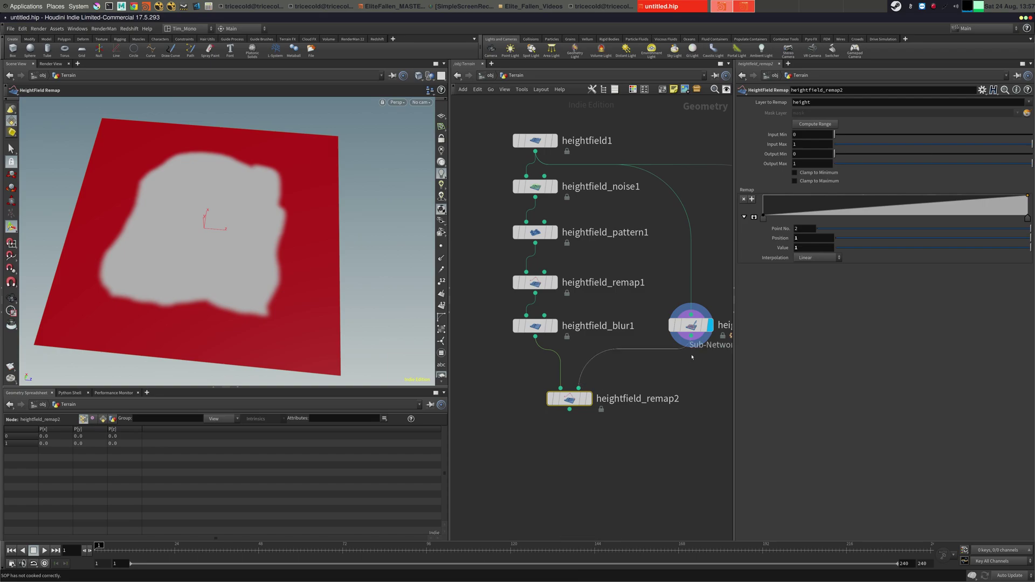
left_click(579, 388)
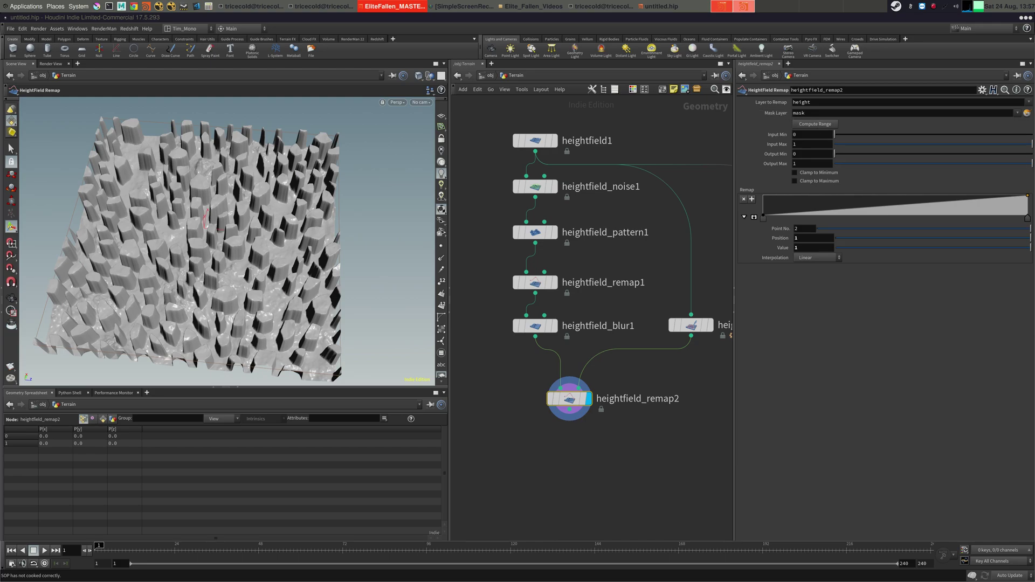
Set the new masked remap's input minimum to -189.49
left_click(813, 135)
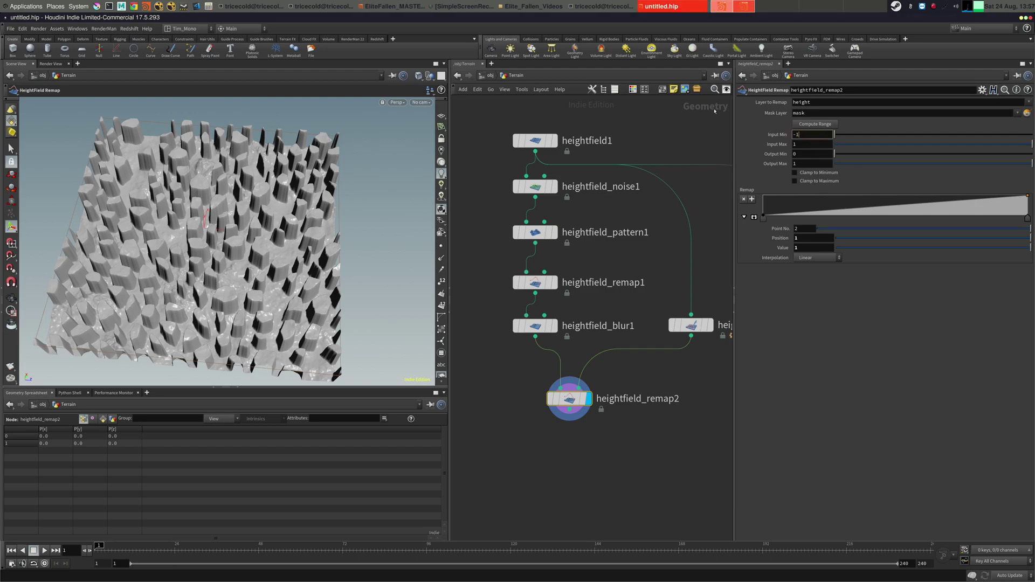
key("Tab")
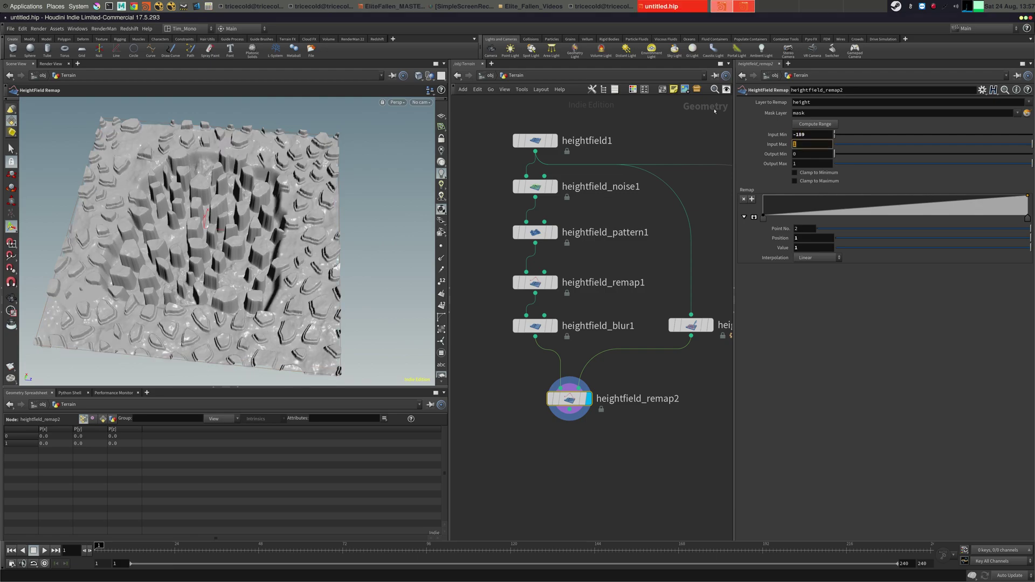
key("Tab")
type("7")
left_click(826, 133)
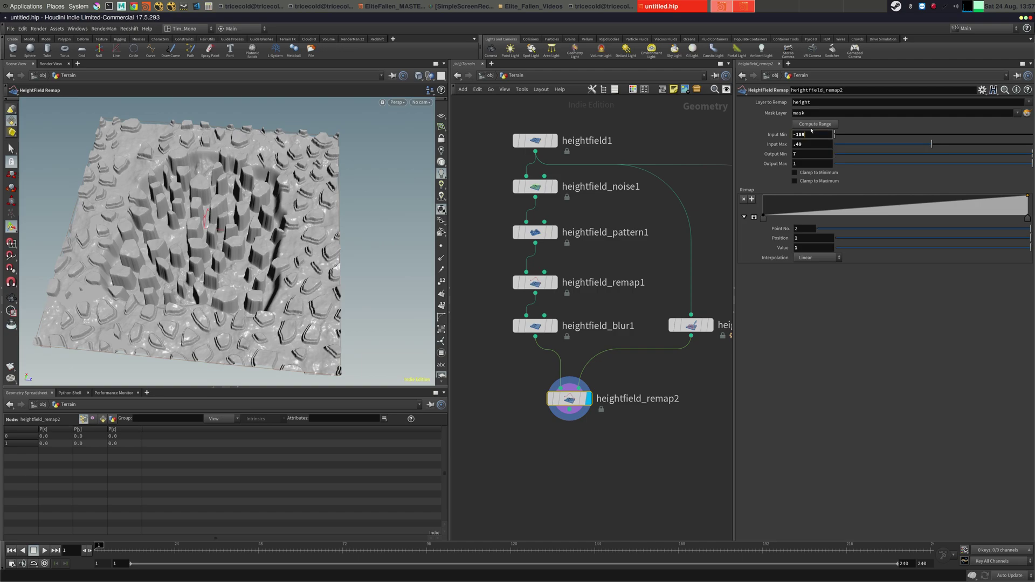
type(".49")
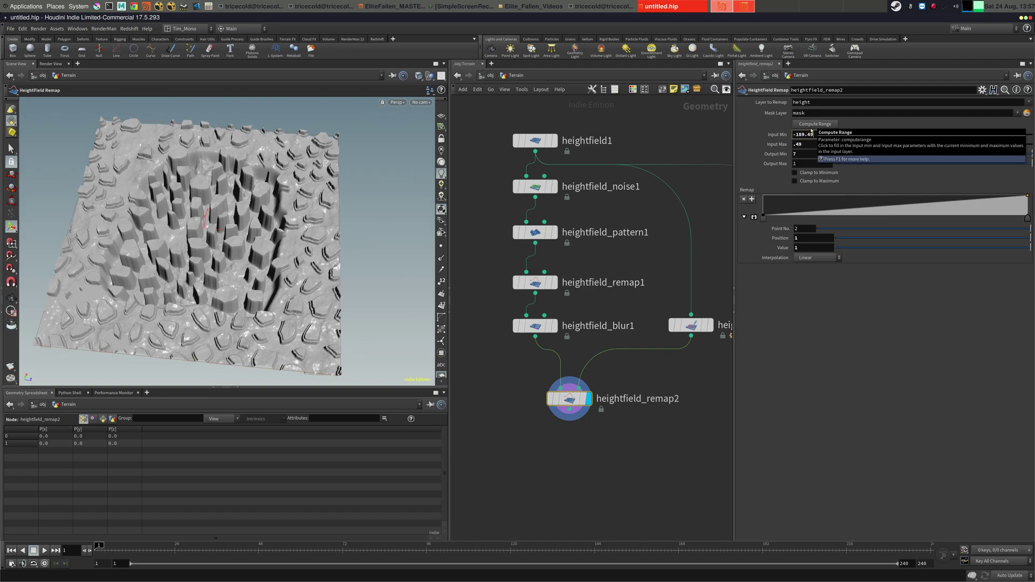
Set the masked remap's input maximum to 78.5191 and both its output minimum and output maximum to 0
key("Tab")
type("78.51")
key("Tab")
type("0")
key("Tab")
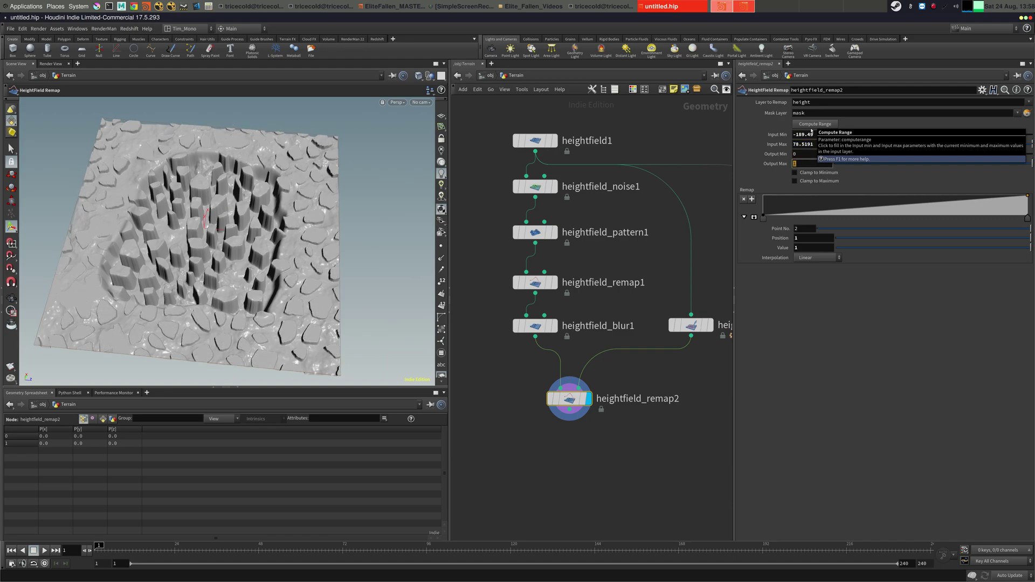
type("0")
key("Tab")
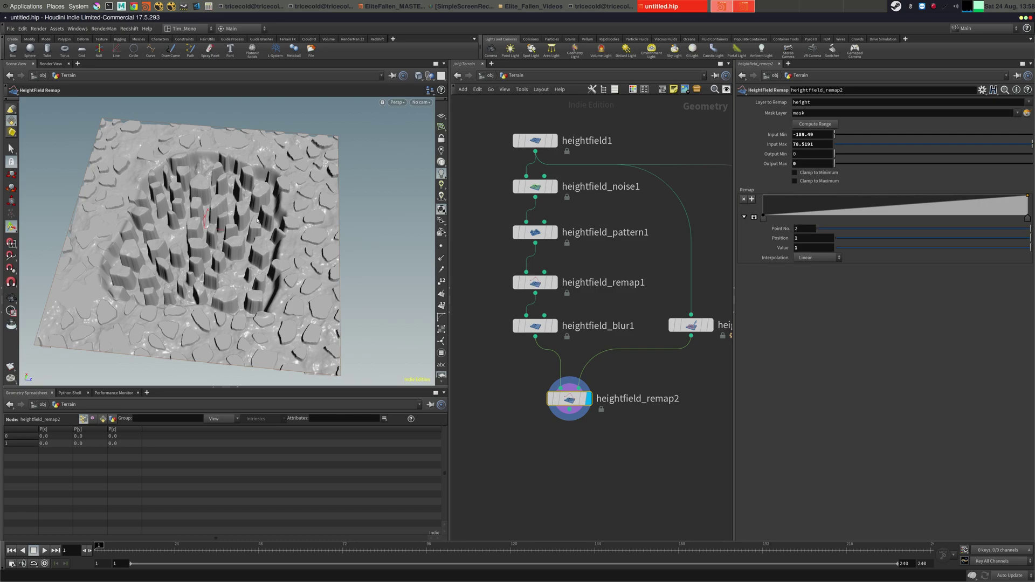
Examine the masked terrain from several angles and compare its flattened border with the draw mask's stroke outline
left_click_drag(302, 324, 351, 313, "alt")
right_click_drag(351, 312, 270, 323, "alt")
left_click_drag(269, 324, 285, 259, "alt")
middle_click_drag(638, 319, 628, 318)
right_click_drag(242, 345, 323, 329, "alt")
mouse_move(683, 327)
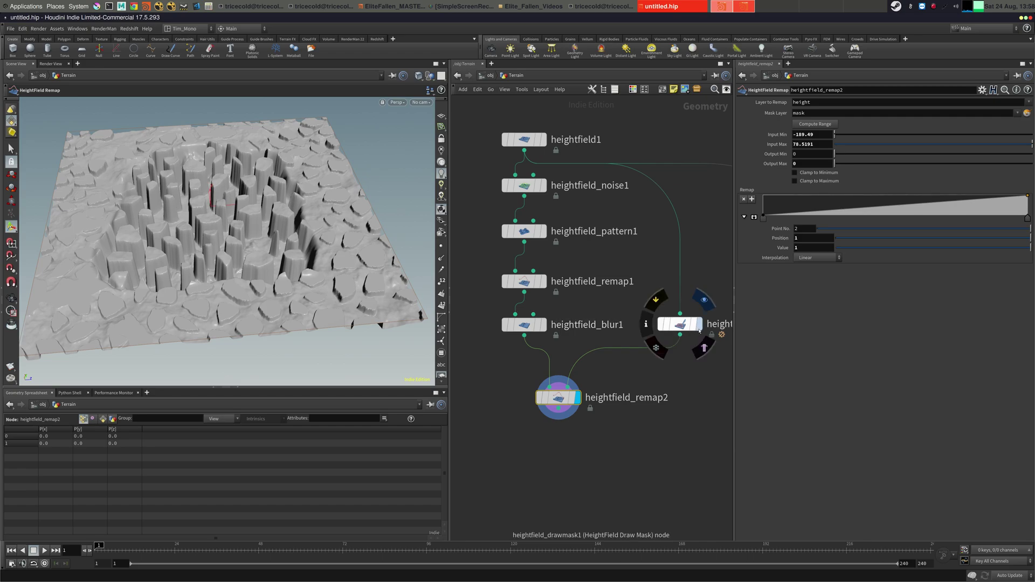
left_click(698, 324)
left_click(678, 324)
left_click(578, 402)
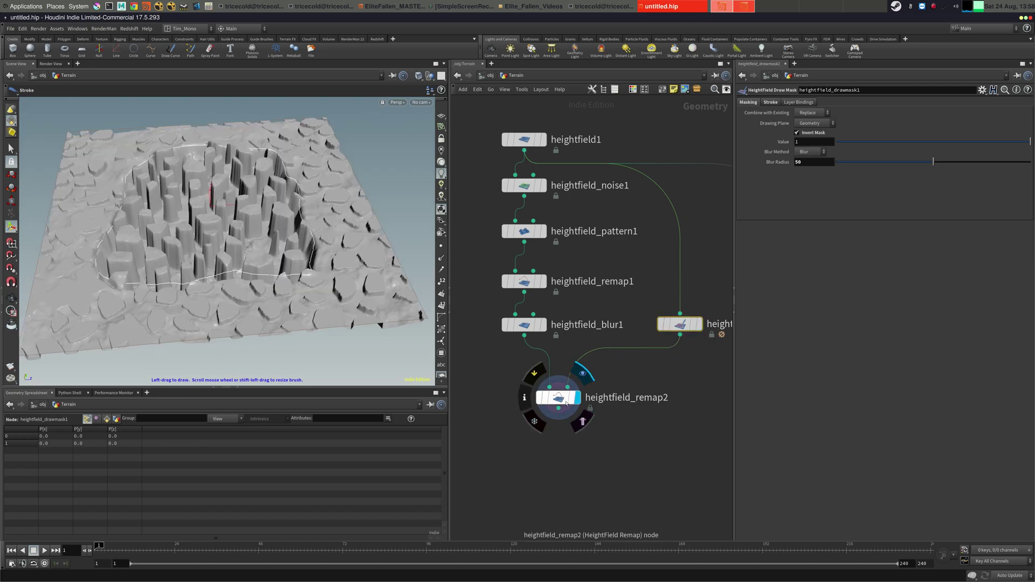
left_click_drag(226, 205, 144, 179, "alt")
key("Return")
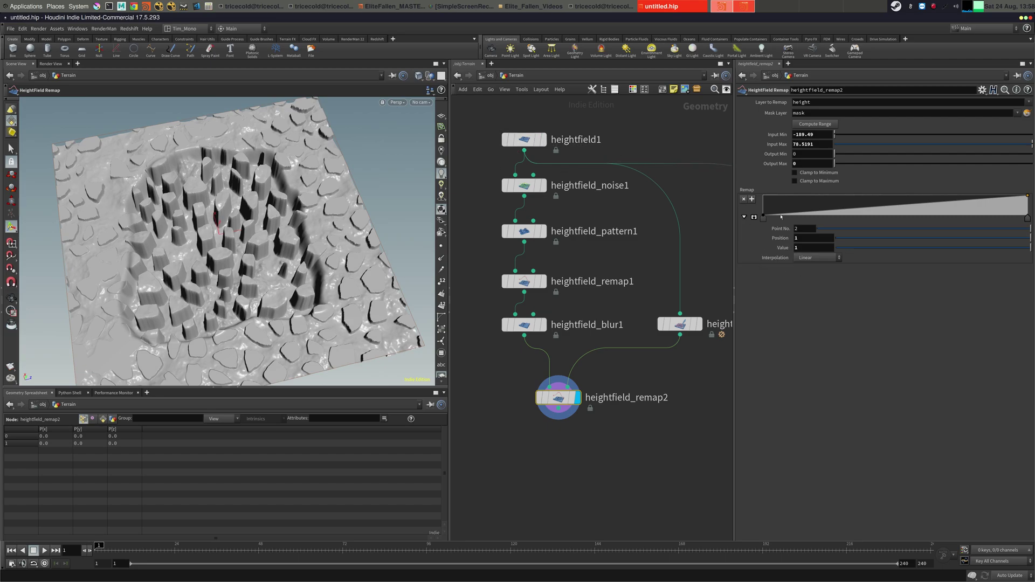
Try to shape the remap ramp with B-Spline interpolation and two added points near positions 0.25 and 0.64
left_click(764, 218)
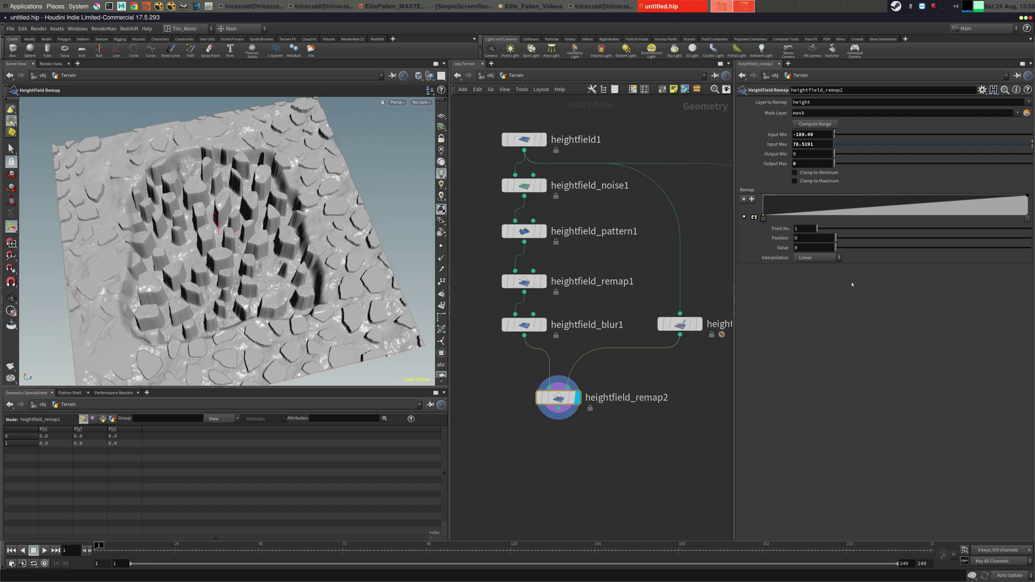
left_click(816, 257)
left_click(825, 317)
left_click(829, 214)
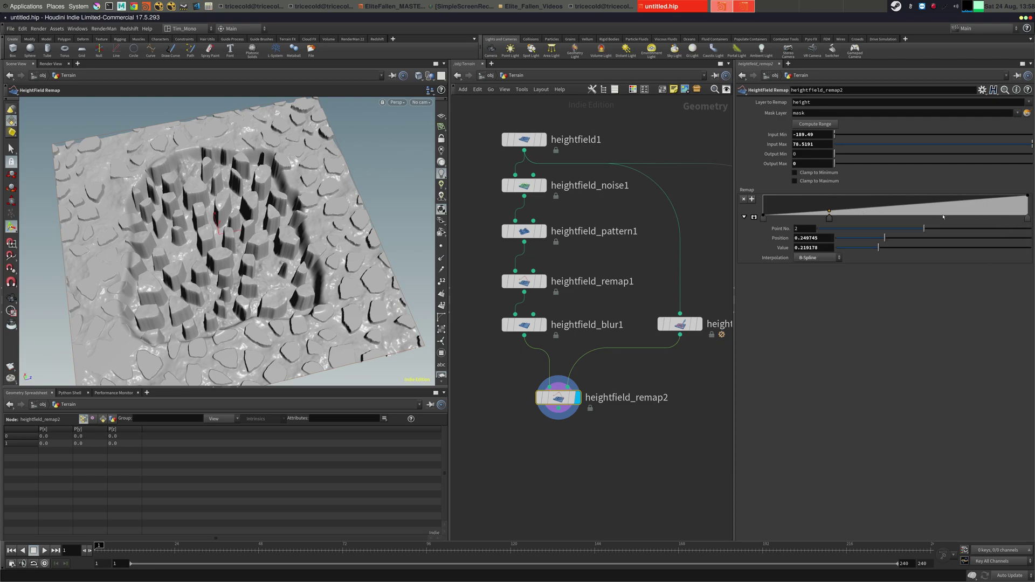
left_click(931, 212)
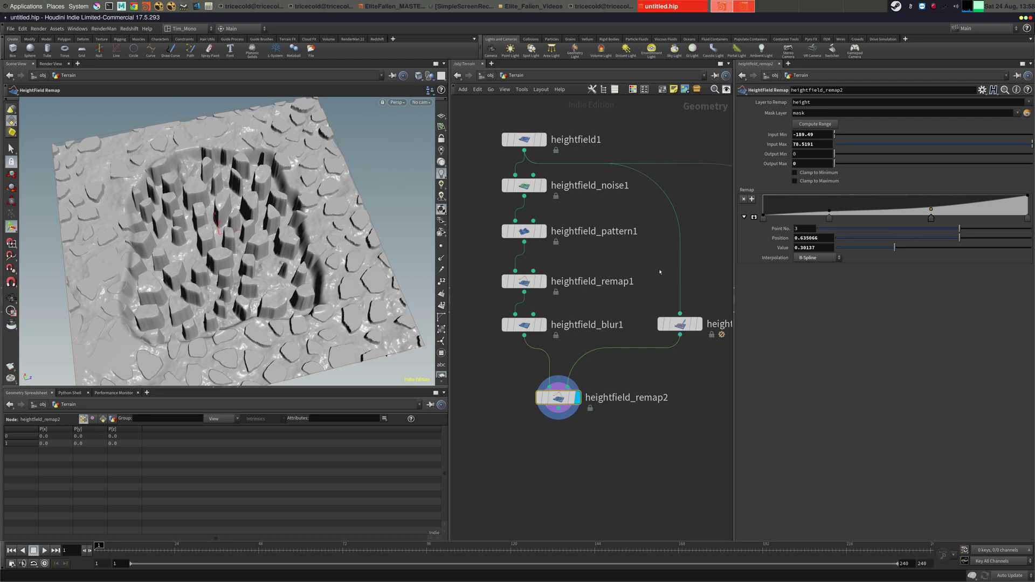
Replace the masked remap with a copy of the first remap, connected to the blur and draw mask outputs, and display it
key("Delete")
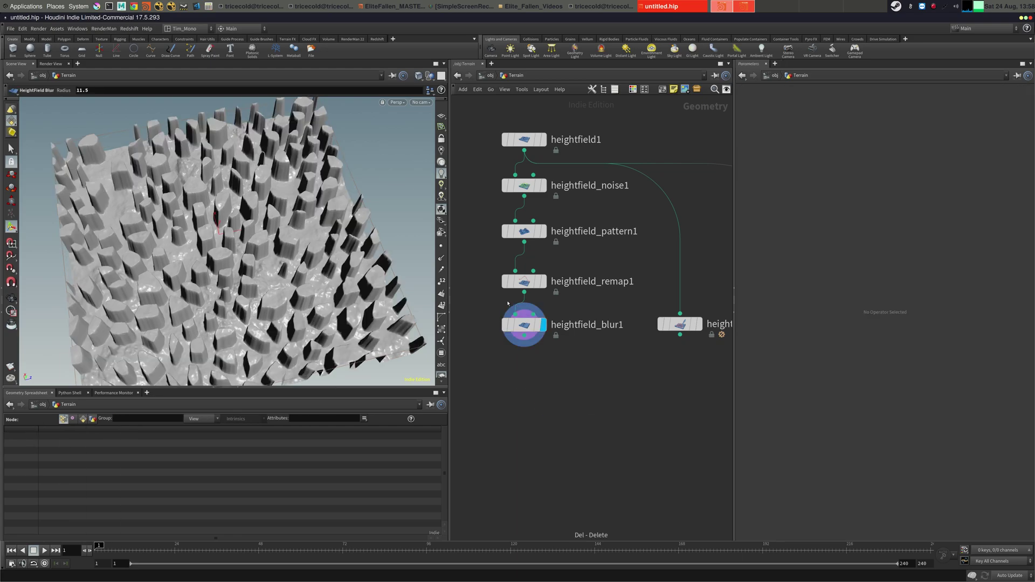
left_click_drag(484, 269, 554, 392)
key("ctrl+c")
key("ctrl+v")
left_click(524, 336)
left_click(545, 376)
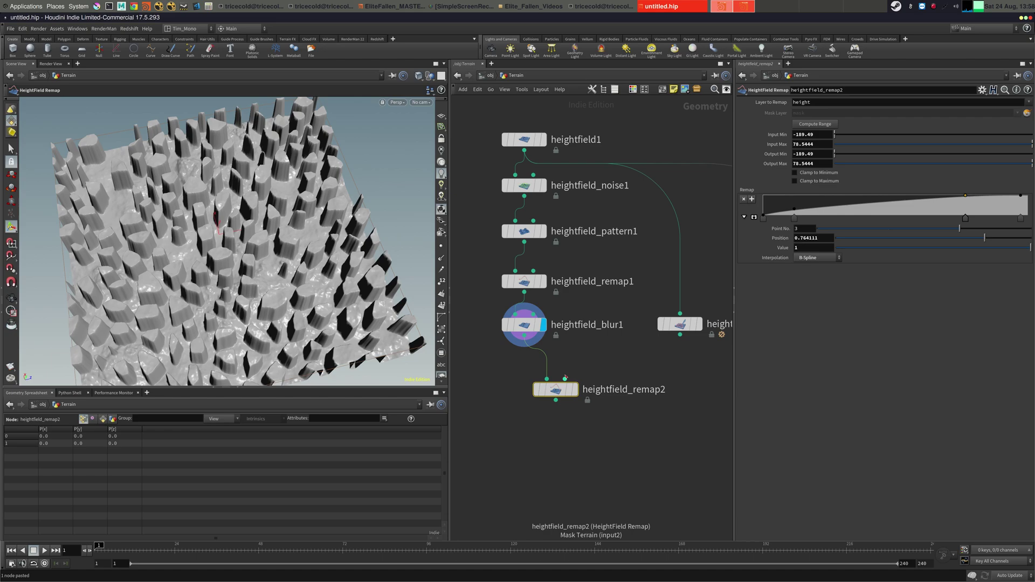
left_click(564, 378)
left_click(679, 348)
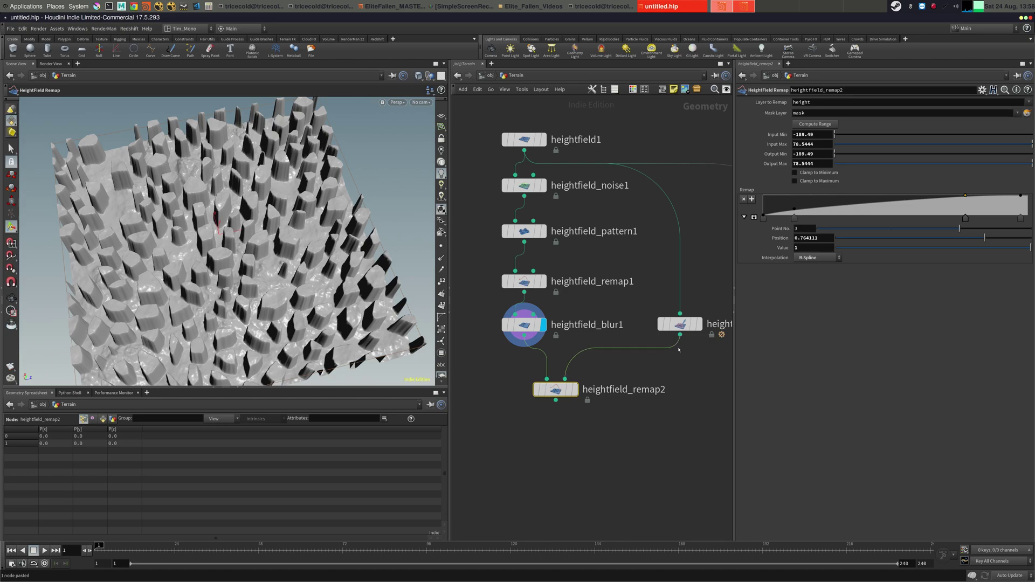
left_click(575, 390)
Set the copied remap's output minimum and output maximum to 0
left_click(828, 156)
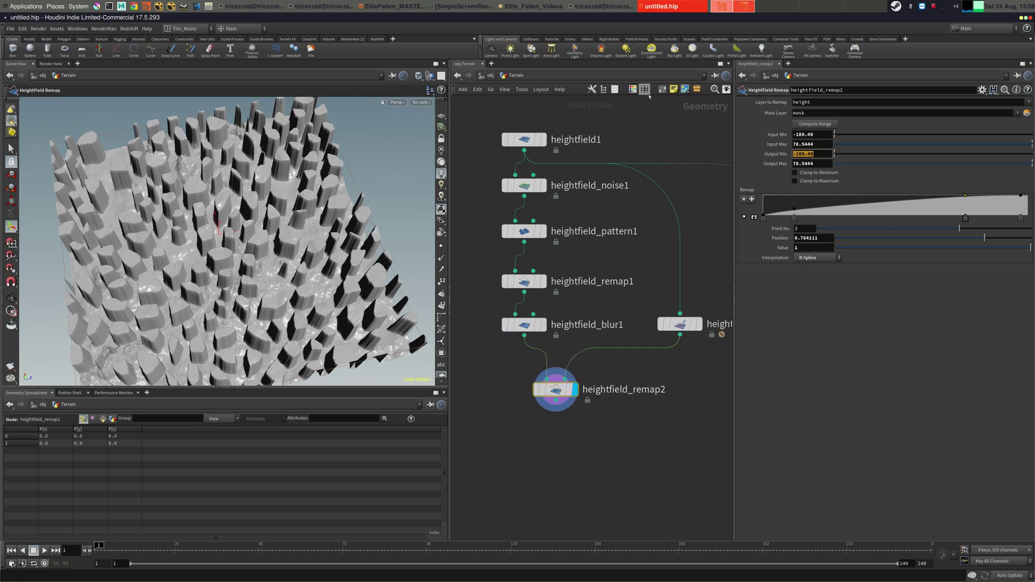
type("0.")
key("Tab")
type("0")
key("Tab")
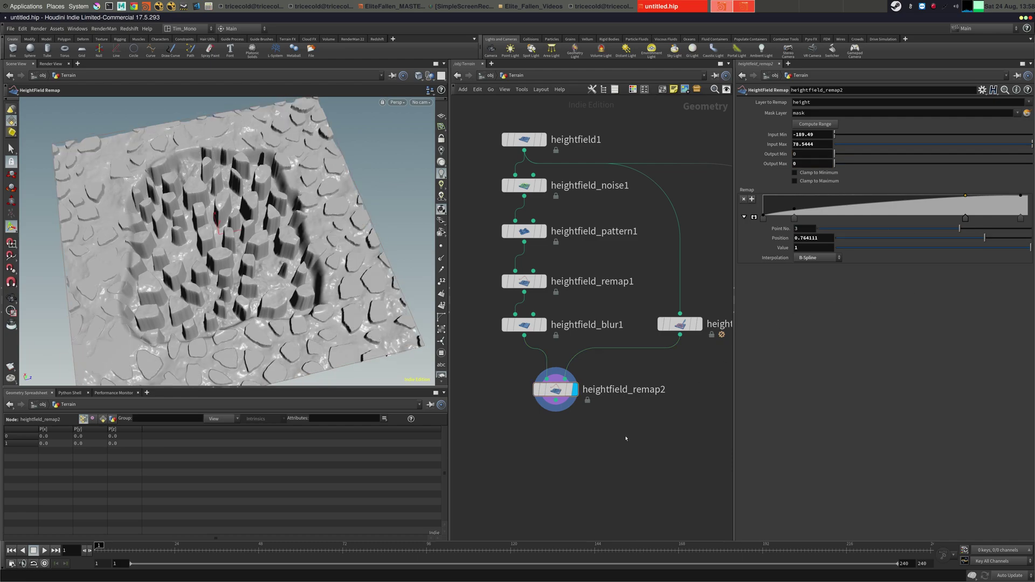
Add a HeightField Noise node below the masked remap, connect it to the remap's output and display it
scroll(647, 442, "down", 4)
key("alt+Tab")
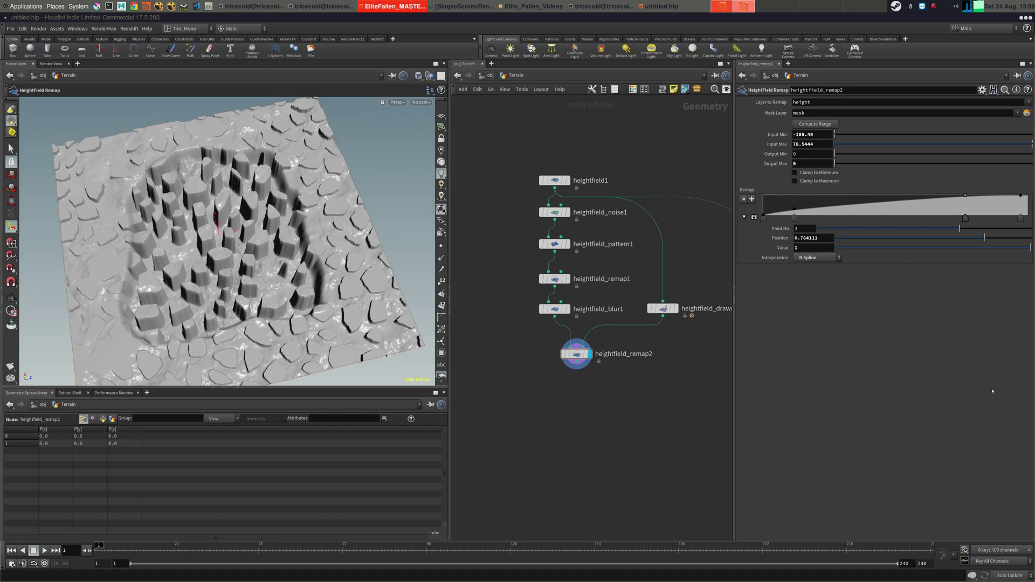
middle_click_drag(562, 259, 536, 252)
key("Tab")
type("he")
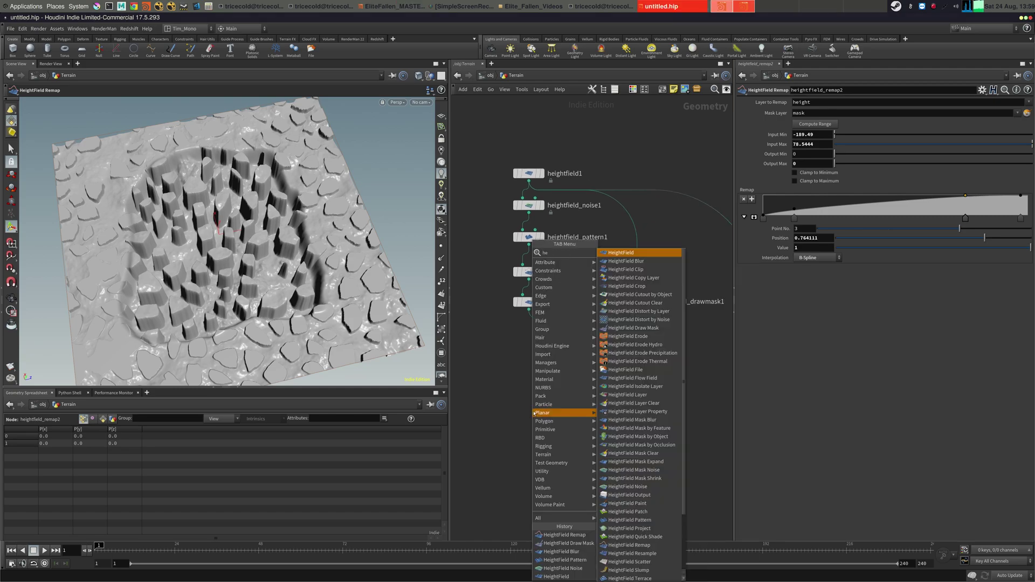
type("ightfi")
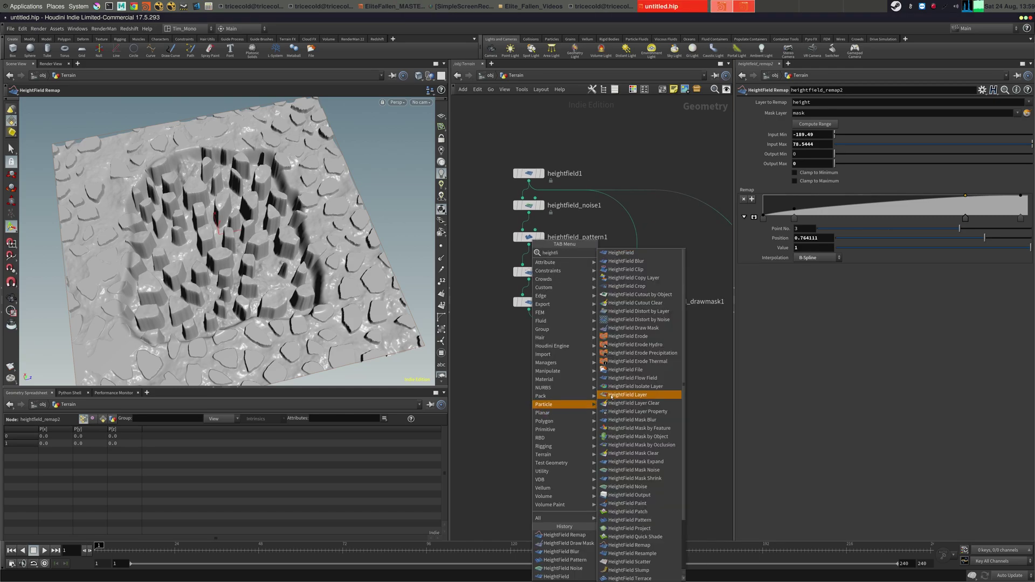
left_click(624, 487)
left_click(551, 415)
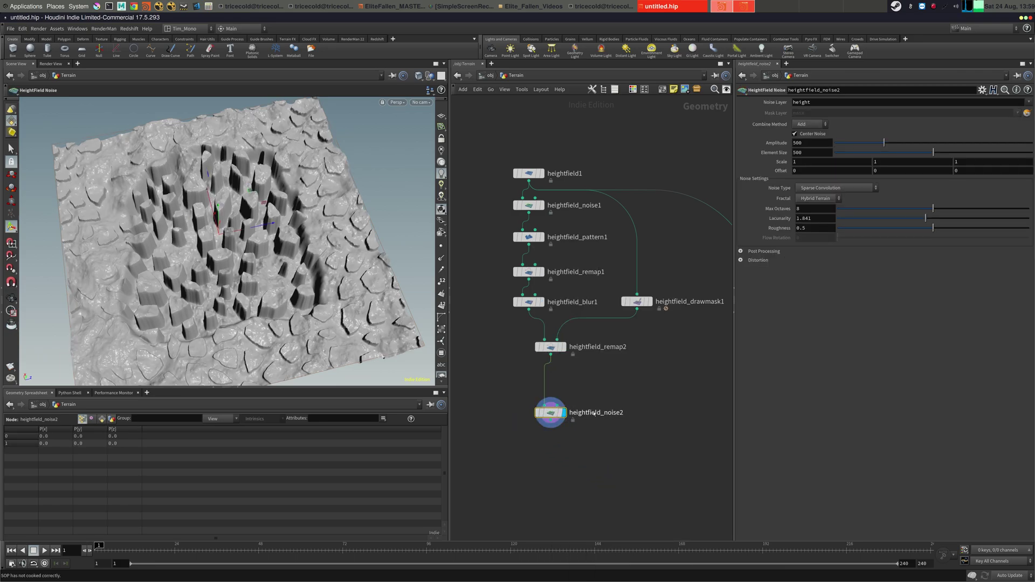
left_click(393, 7)
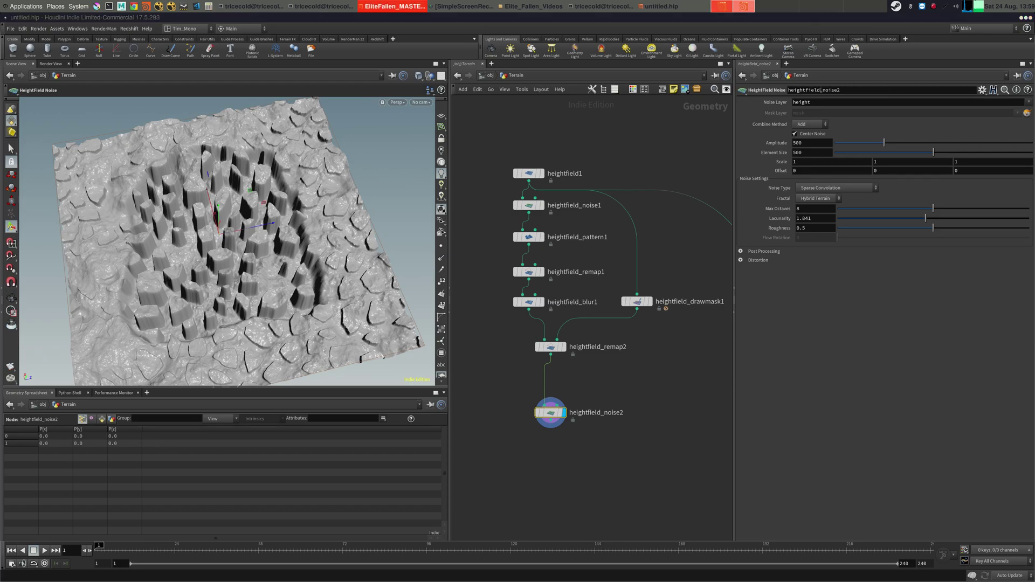
Set the second HeightField Noise's amplitude to 100, element size to 250 and roughness to 0.547
left_click_drag(806, 144, 717, 118)
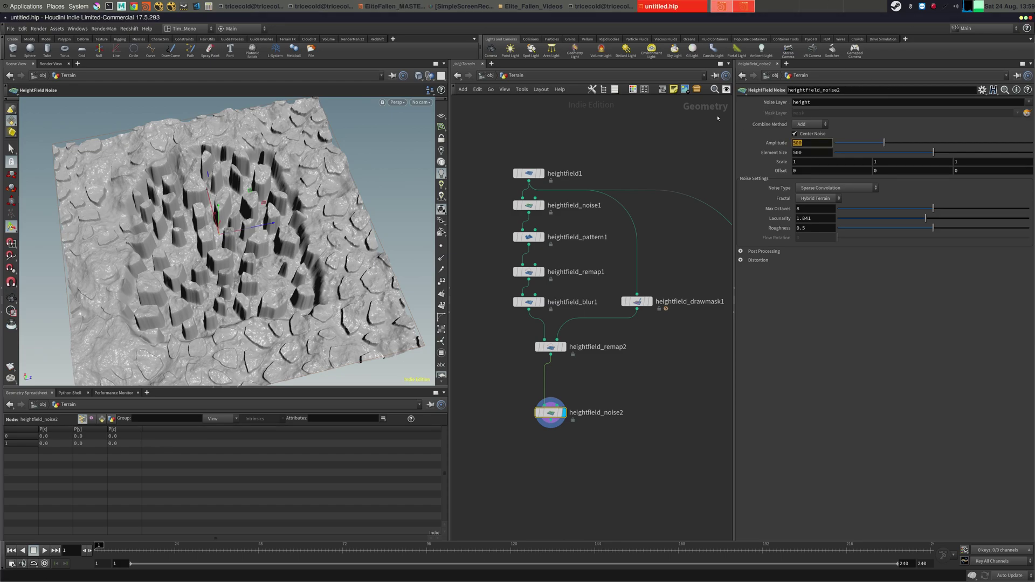
type("100")
key("Tab")
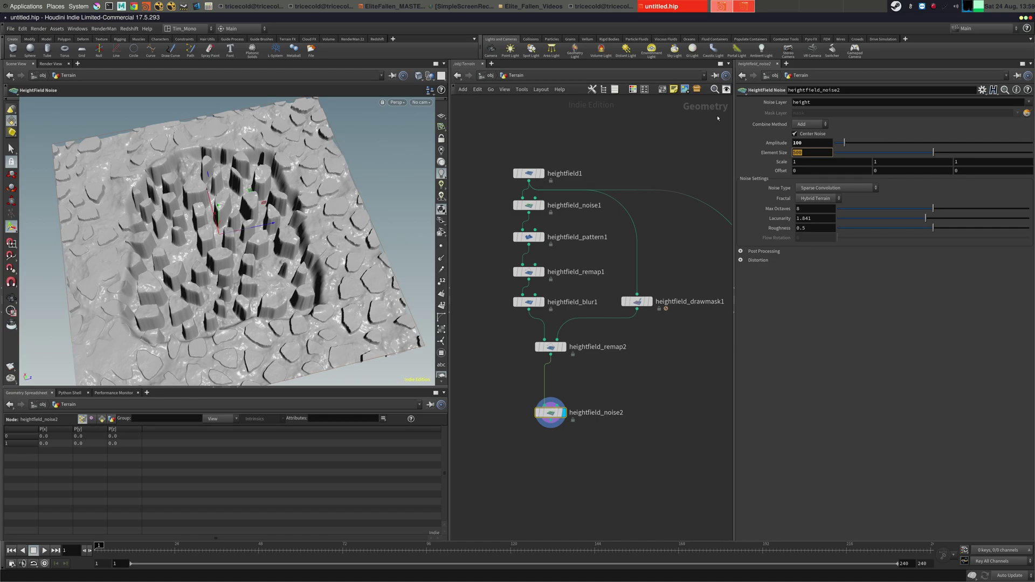
type("250")
key("Tab")
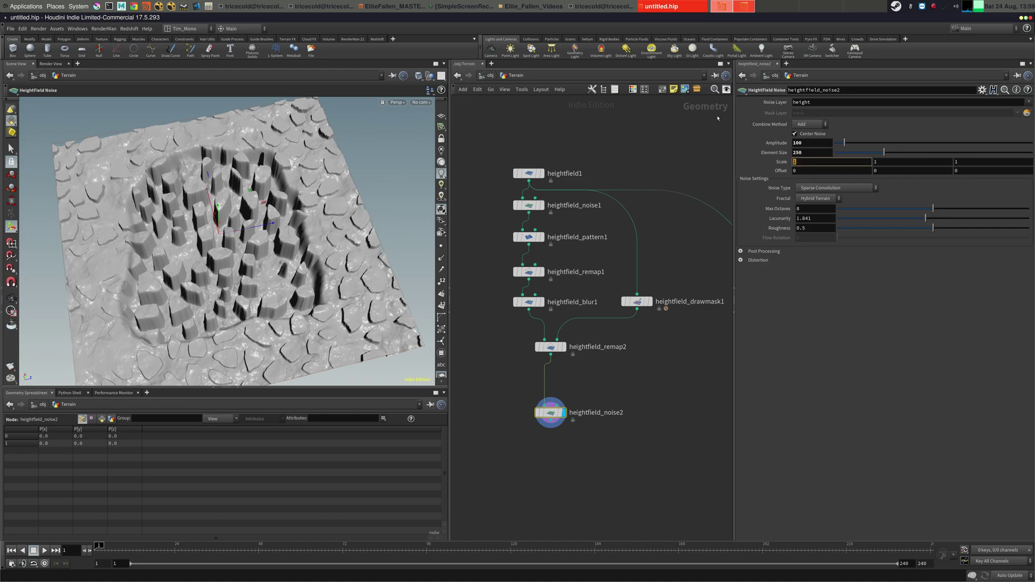
key("Tab")
key("Tab")
key("Tab")
key("Tab")
key("Tab")
key("Tab")
key("Tab")
key("Tab")
type(".547")
key("Return")
Examine the terrain's rock columns and surrounding ground from above and from a lower angle
middle_click_drag(502, 353, 625, 335)
middle_click_drag(538, 291, 468, 276)
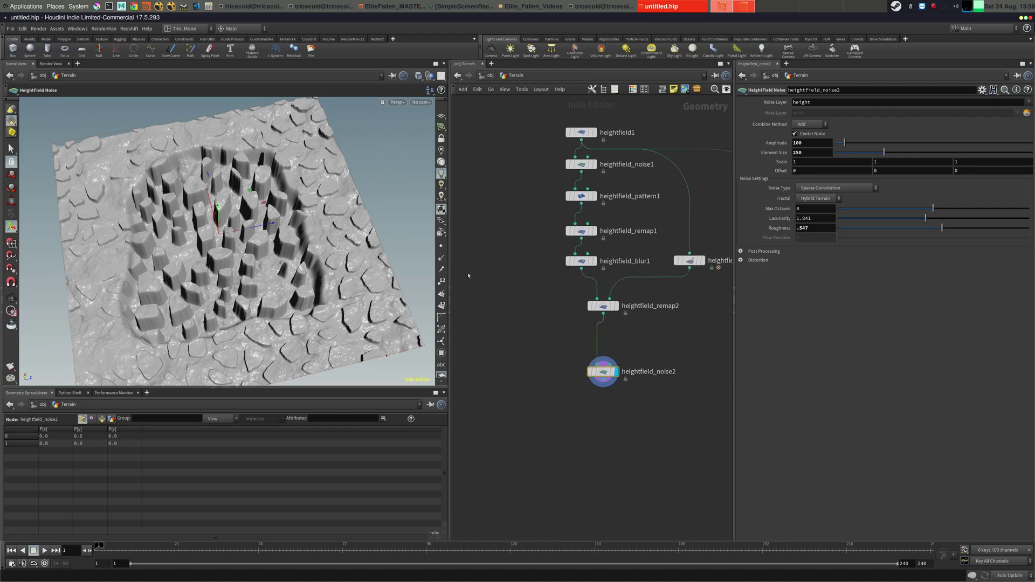
left_click_drag(315, 197, 302, 253, "alt")
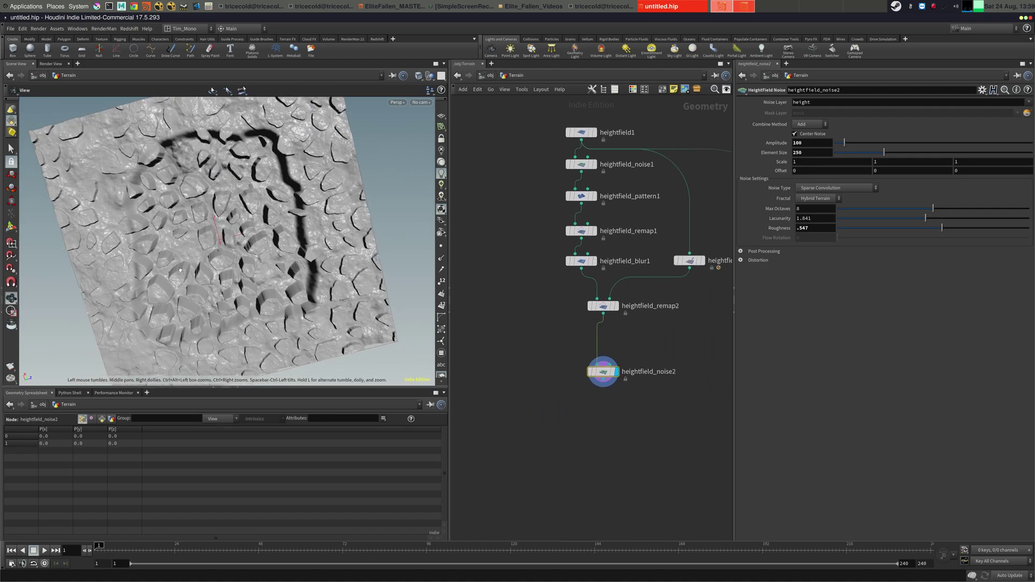
right_click_drag(302, 254, 286, 265, "alt")
left_click_drag(286, 264, 266, 256, "alt")
middle_click_drag(266, 220, 206, 254, "alt")
left_click_drag(207, 253, 202, 203)
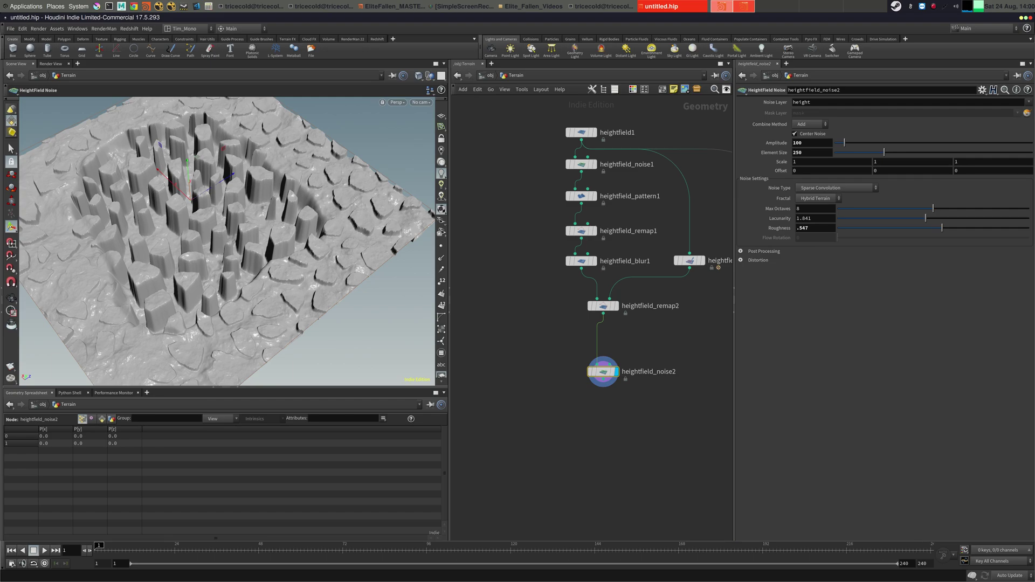
key("alt+Tab")
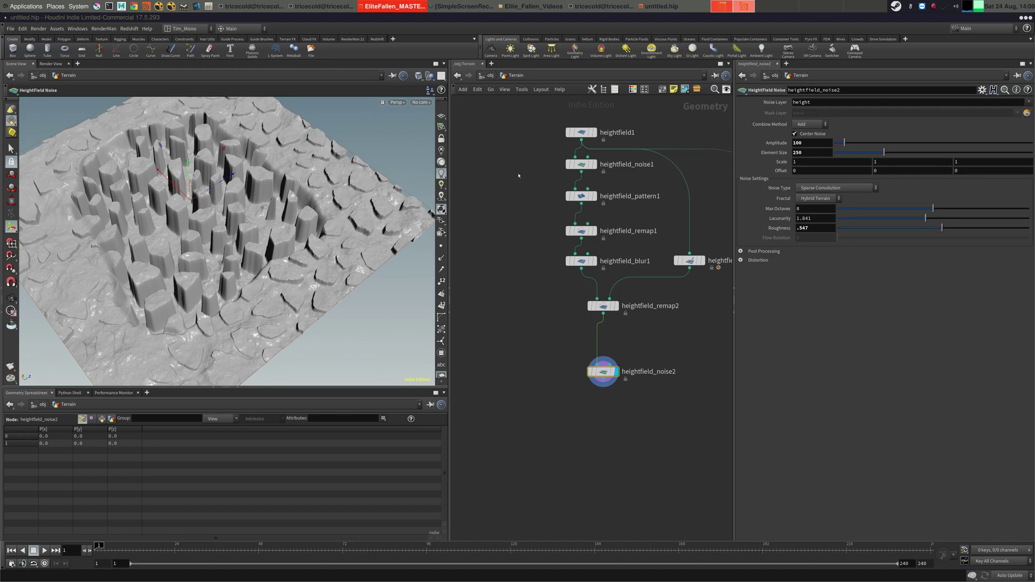
Add a HeightField Remap node beside the main chain, feed it from the first noise node and display it
middle_click_drag(508, 182, 566, 205)
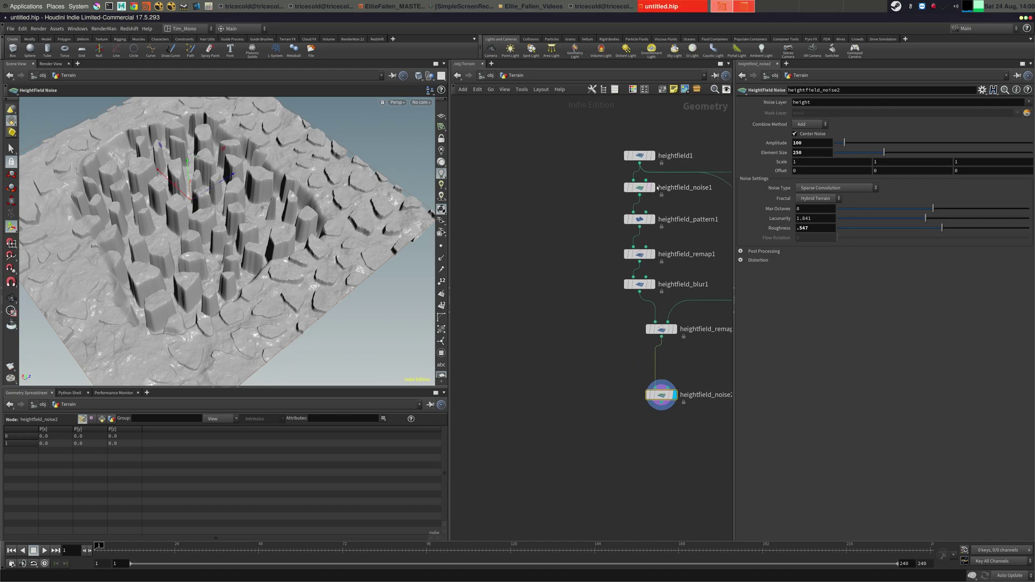
middle_click_drag(494, 226, 502, 223)
key("Tab")
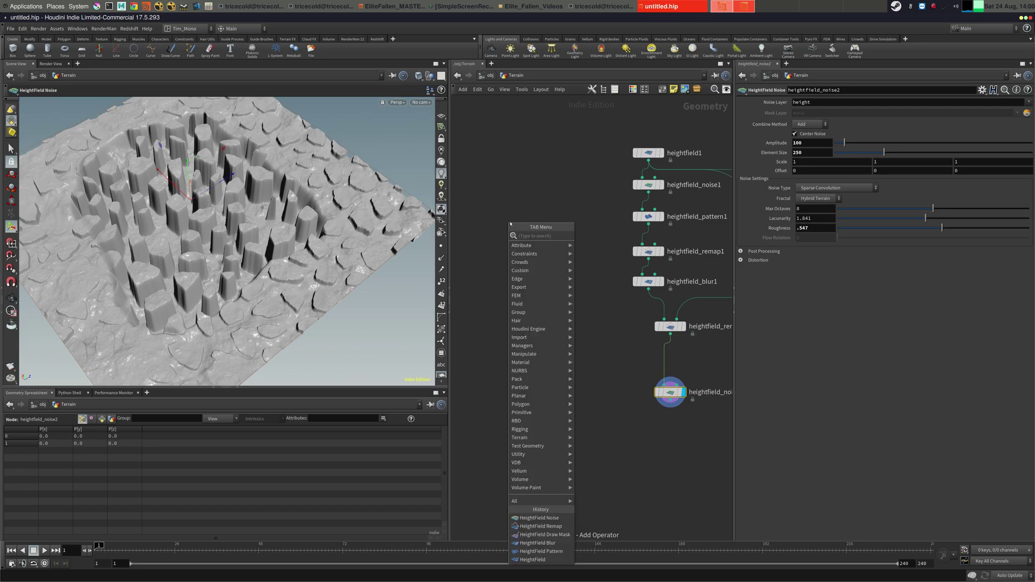
type("hei")
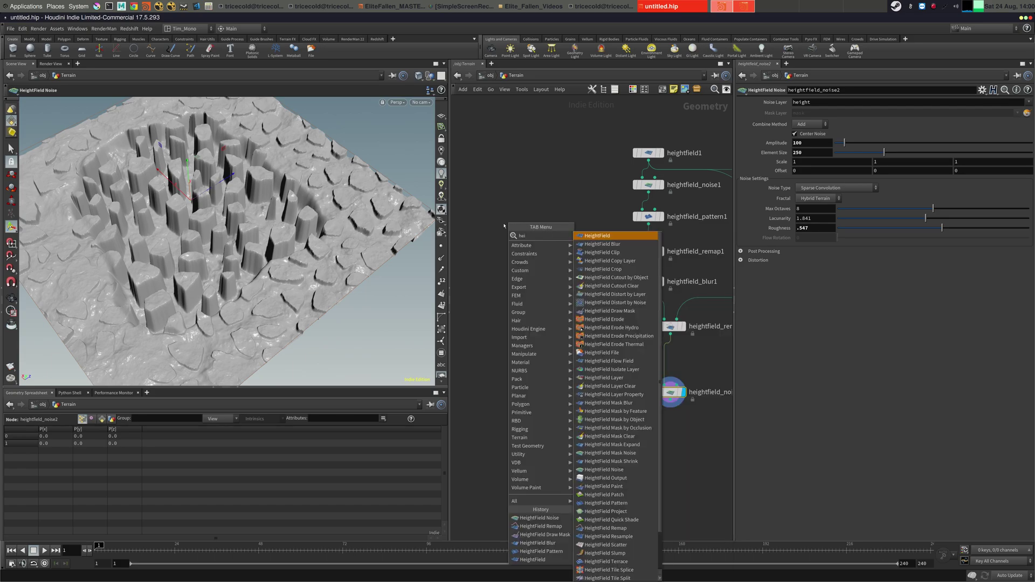
type("ght re")
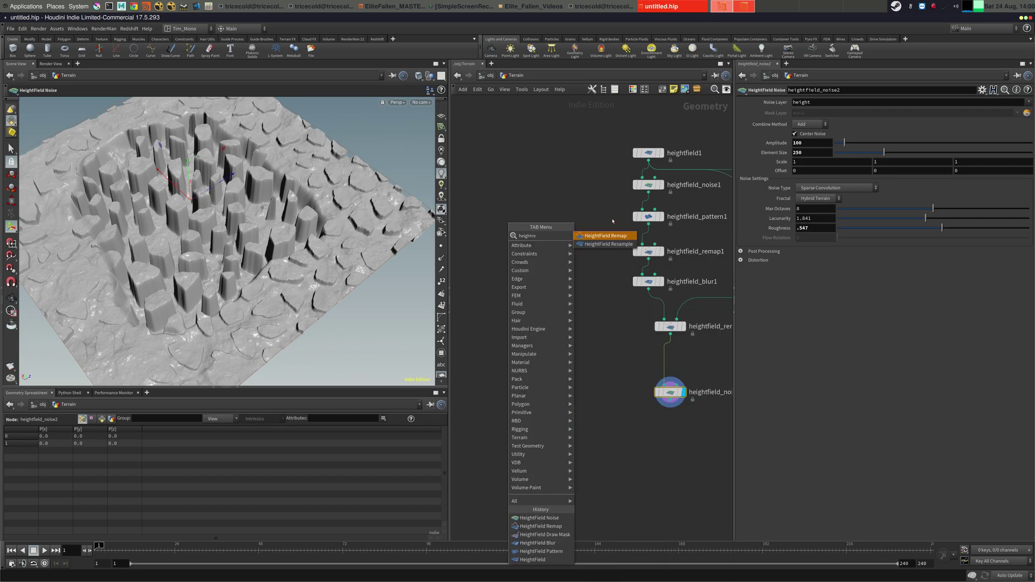
left_click(602, 236)
left_click(511, 264)
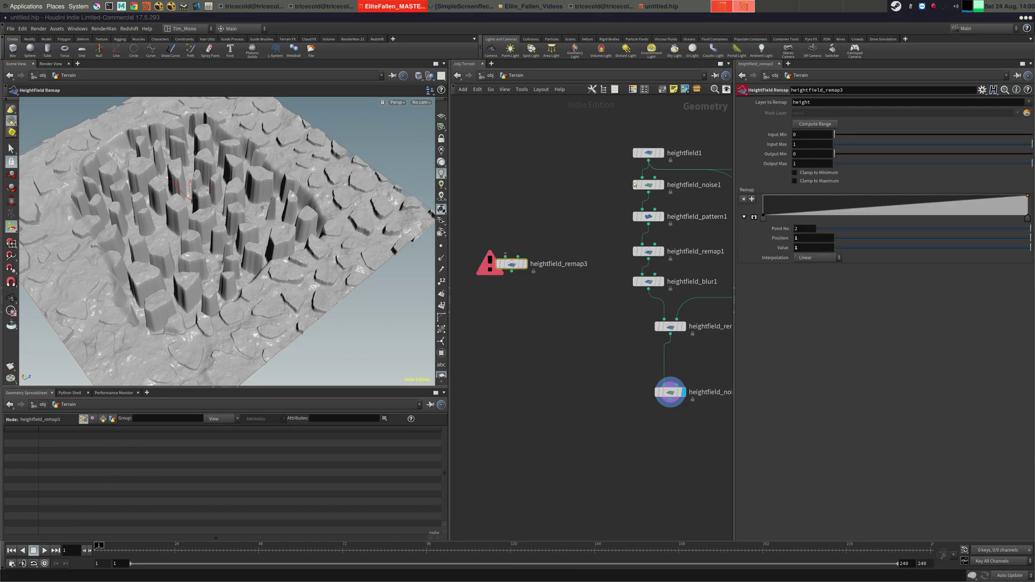
left_click(648, 192)
left_click(505, 256)
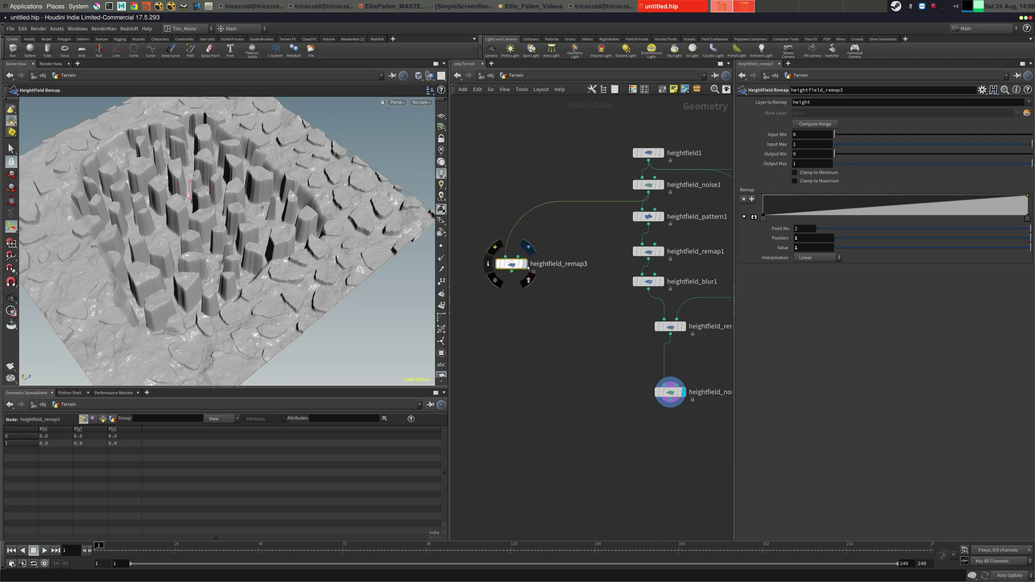
left_click(525, 264)
left_click_drag(512, 264, 518, 251)
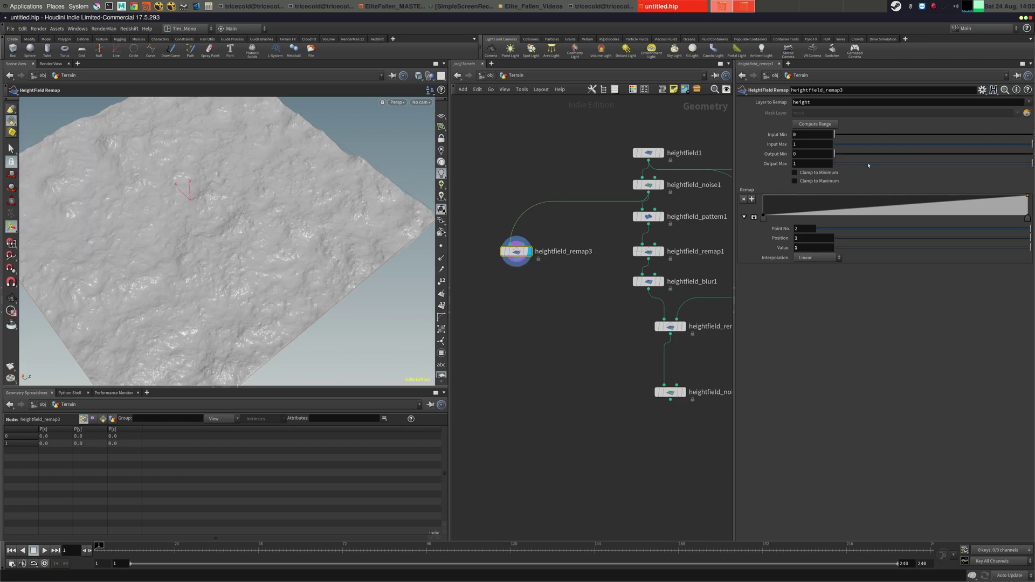
Set the new remap's input minimum and output minimum to -189.49, and its input maximum and output maximum to 78.5444
left_click(821, 136)
type("9.4")
key("Tab")
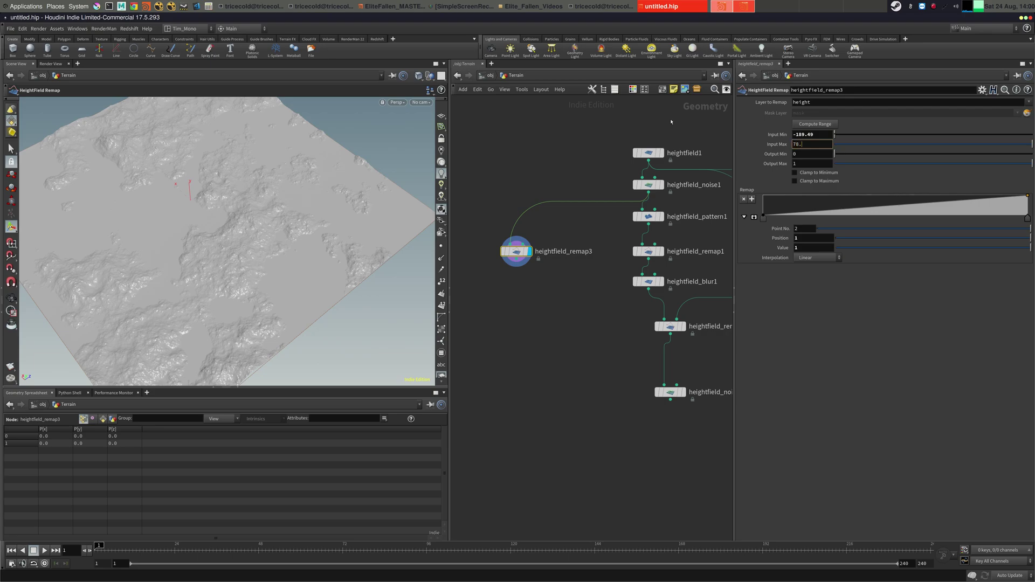
type("78.5444")
key("Tab")
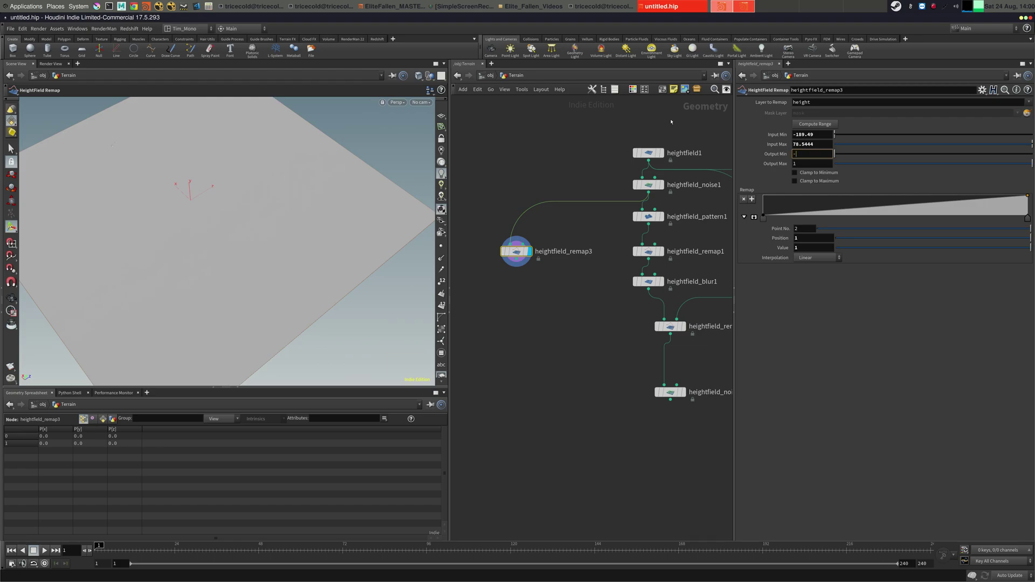
type("-189.49")
key("Tab")
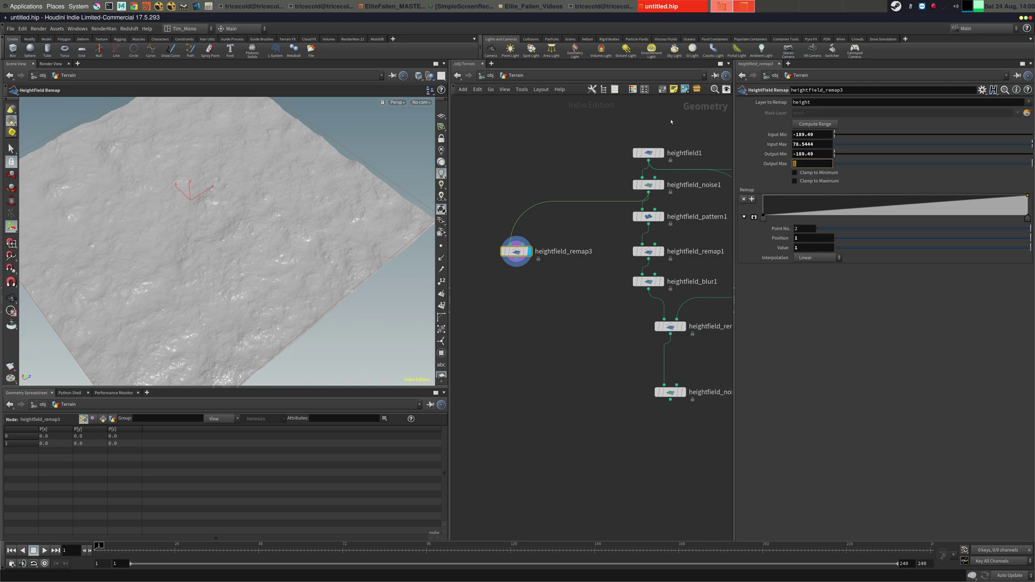
type("78.5444")
key("Tab")
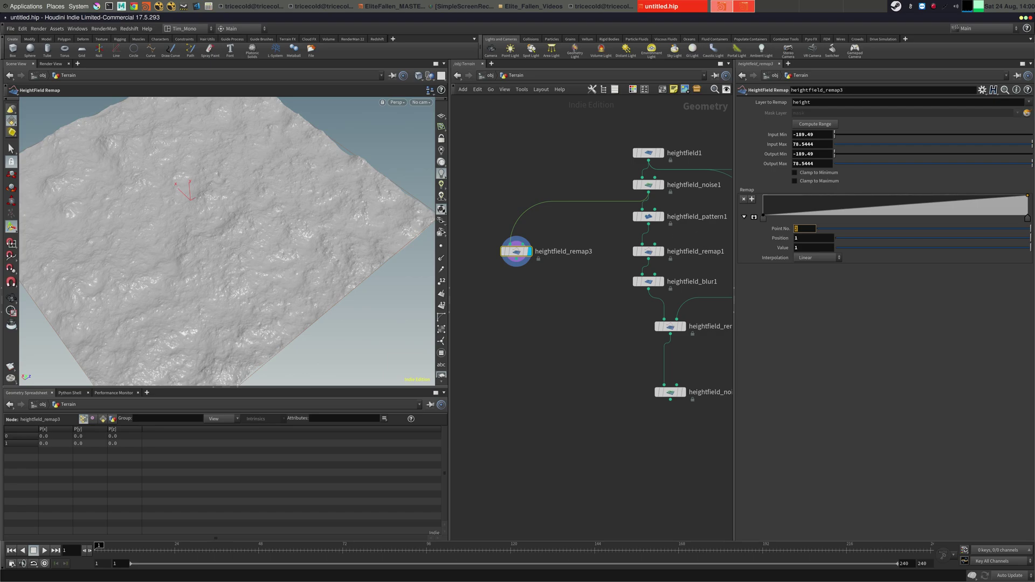
key("alt+Tab")
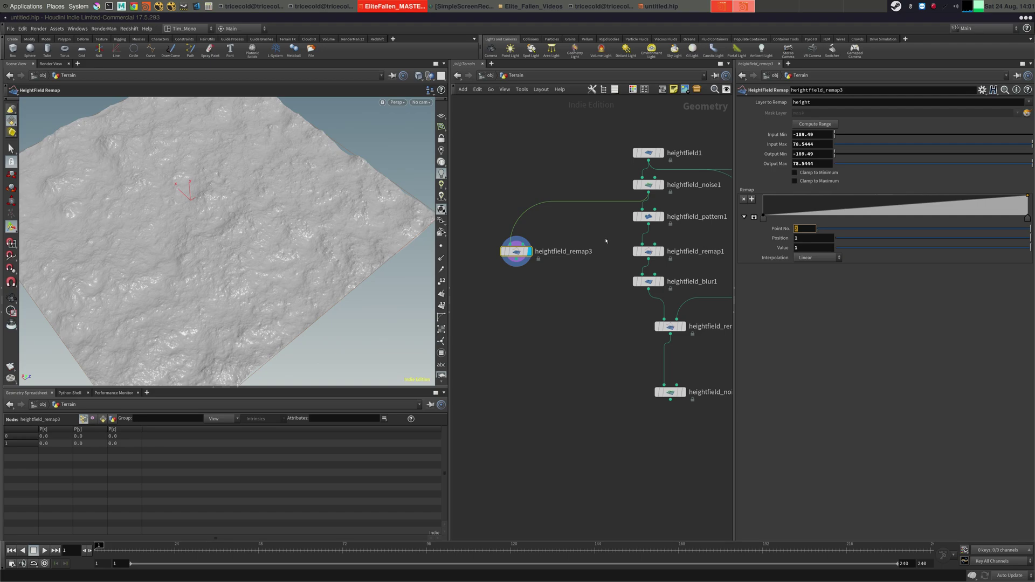
Replace the new side-branch remap with a copy of the first remap, fed from the first noise node, and display it
left_click(646, 251)
key("ctrl+c")
key("ctrl+v")
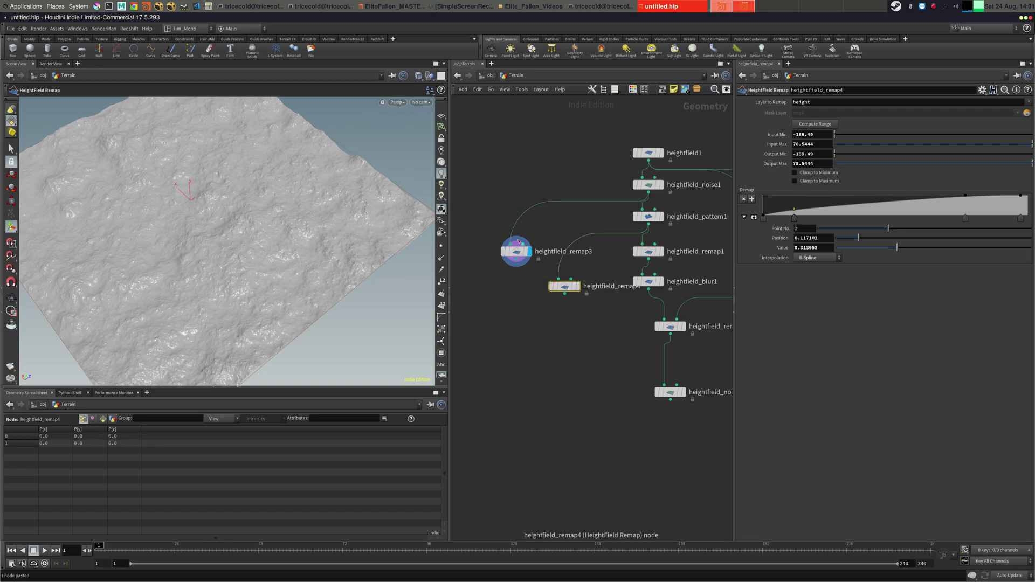
left_click_drag(498, 217, 529, 269)
key("Delete")
mouse_move(556, 286)
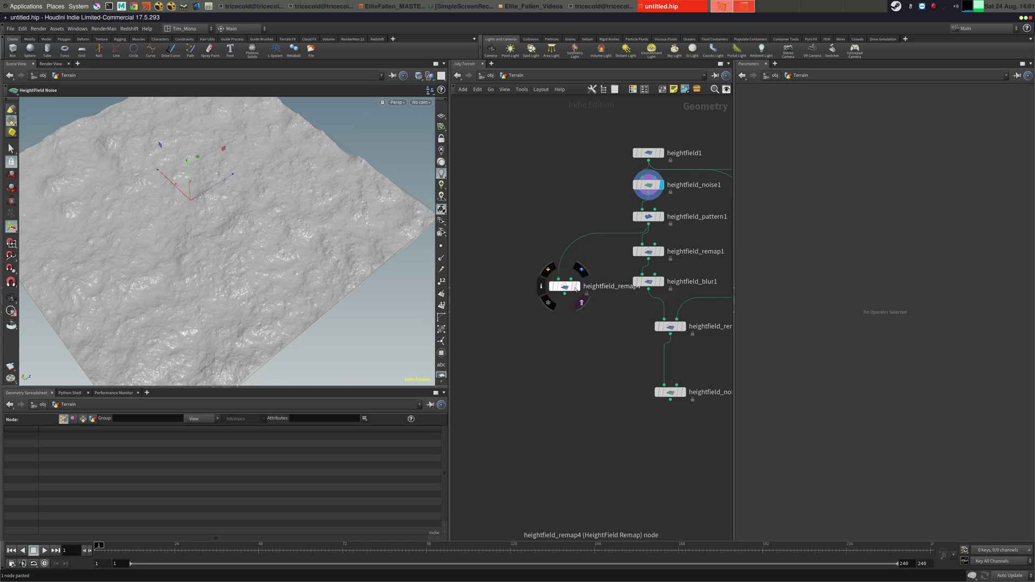
left_click_drag(564, 286, 648, 194)
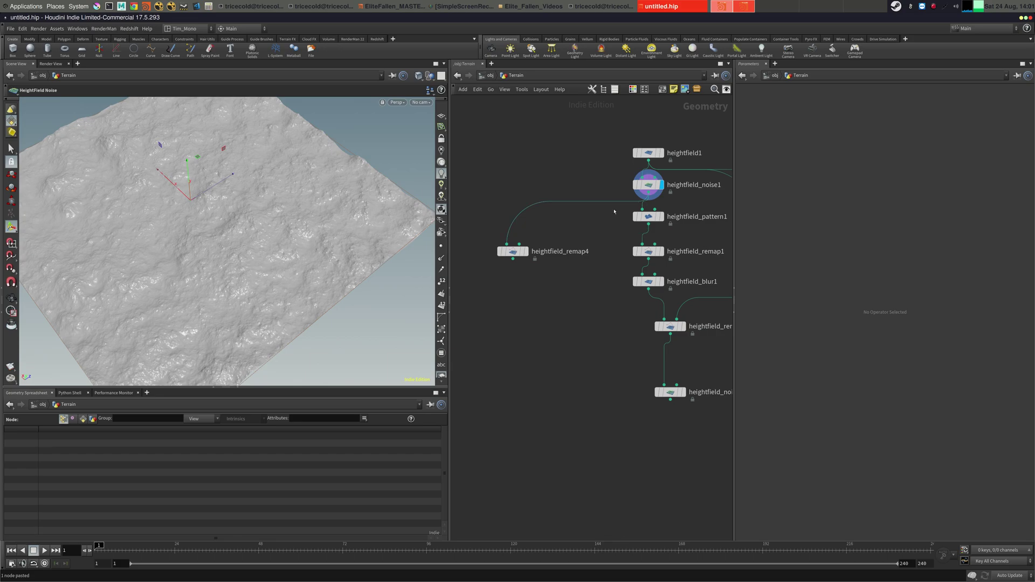
left_click(527, 251)
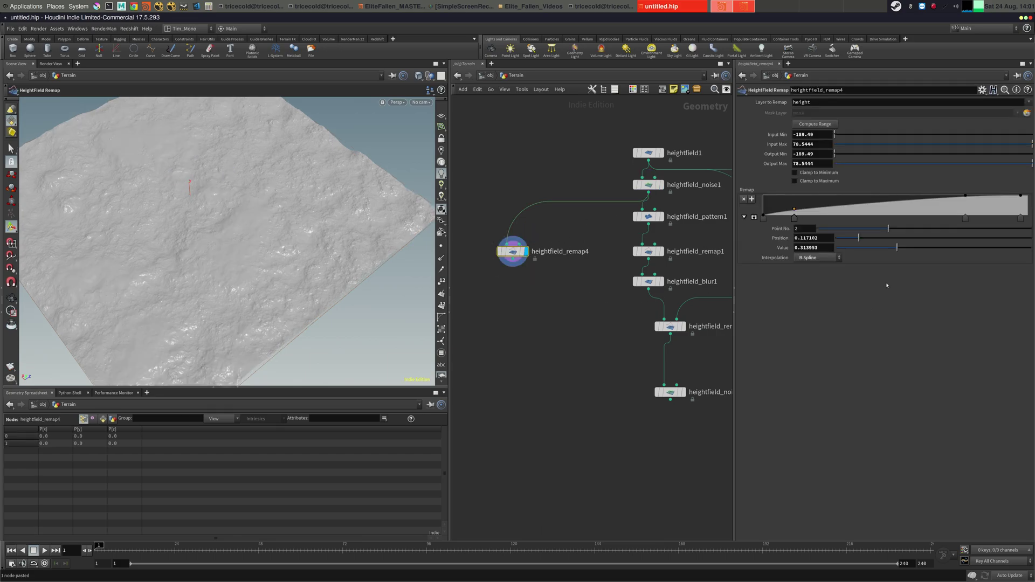
Add a HeightField Blur node after the side-branch remap, connect and display it, and set its radius to 12.5
key("alt+Tab")
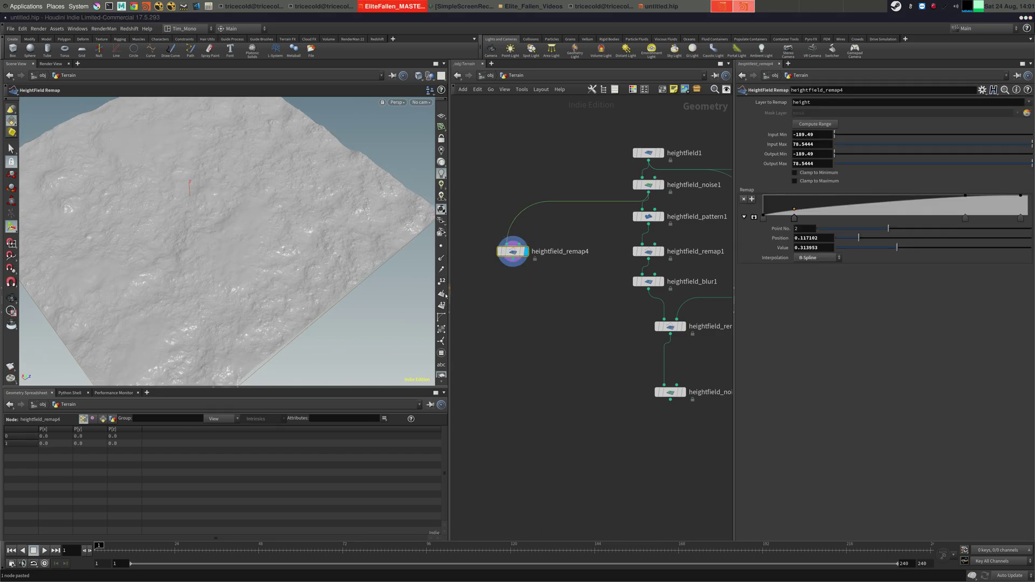
key("alt+Tab")
key("Tab")
type("blur")
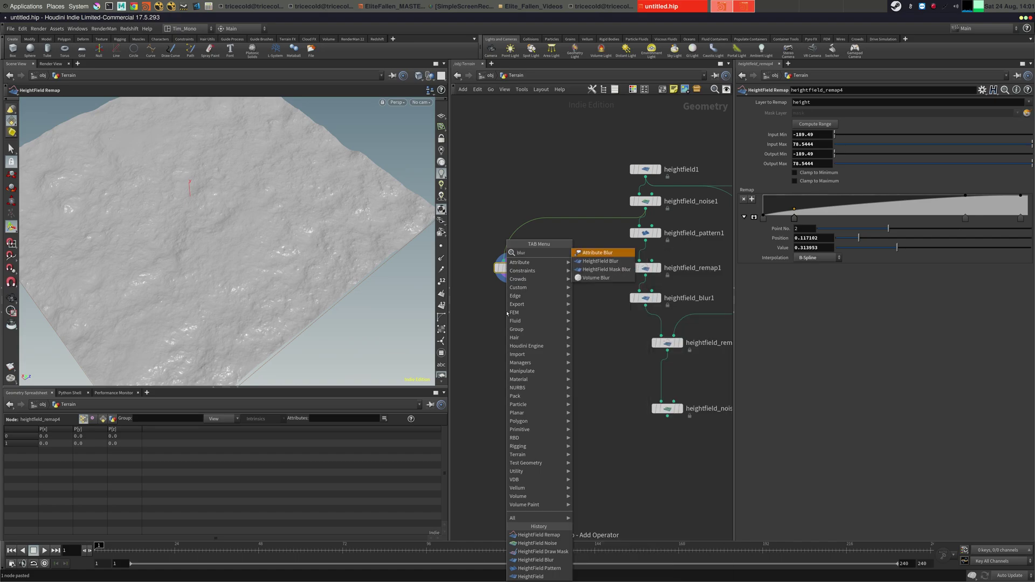
key("Down")
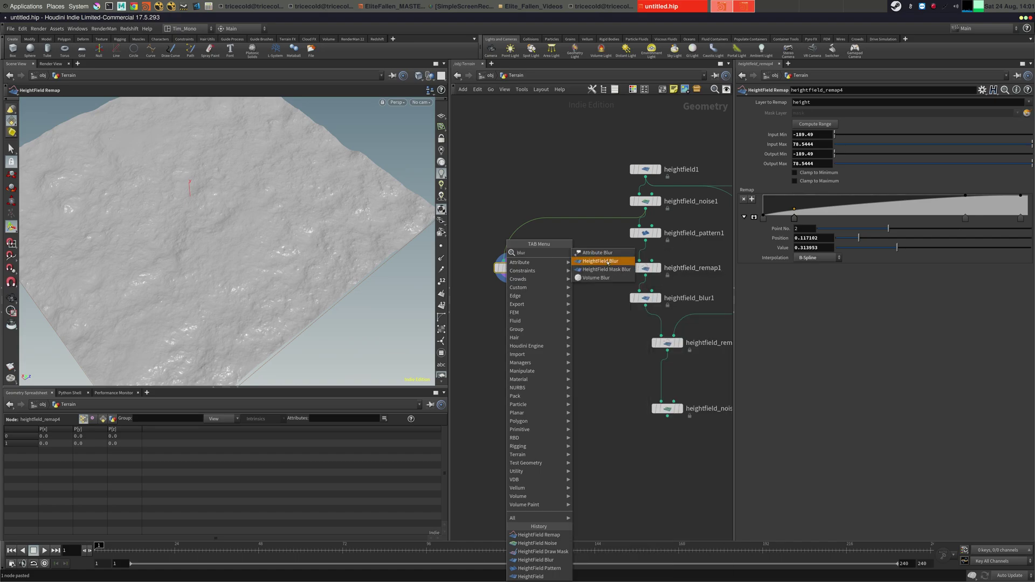
key("Return")
left_click(510, 299)
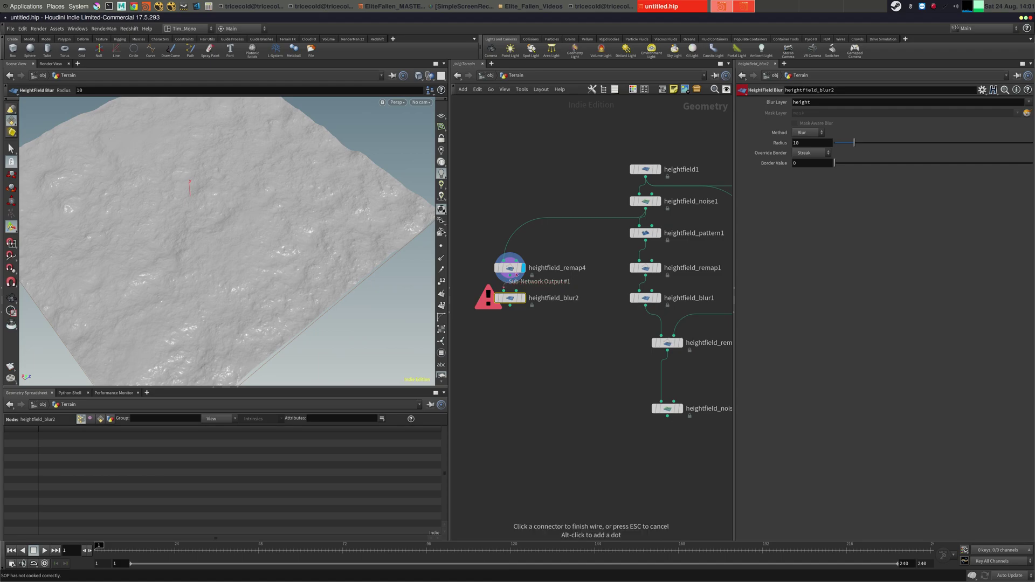
left_click(523, 299)
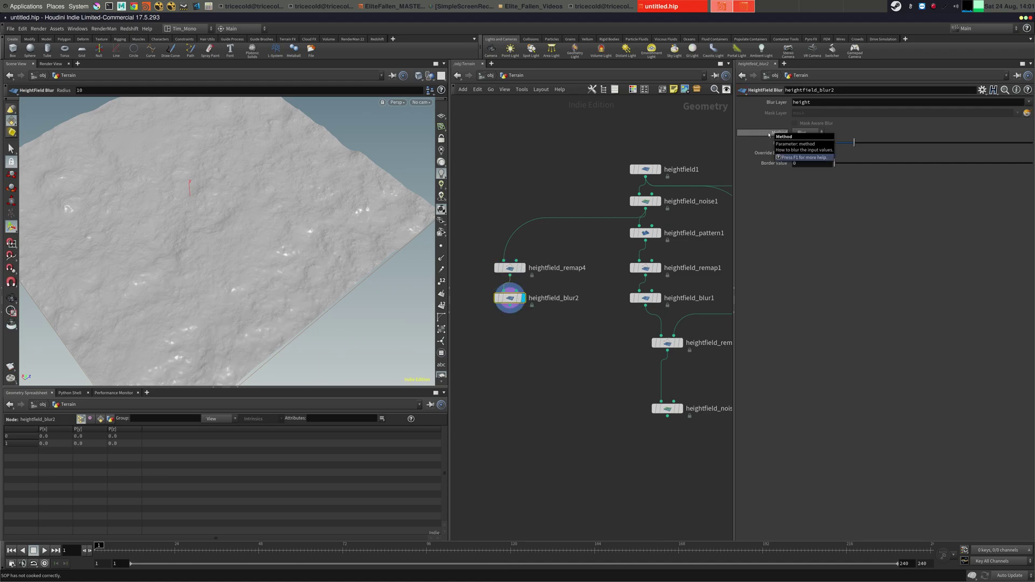
left_click_drag(854, 143, 859, 143)
key("alt+Tab")
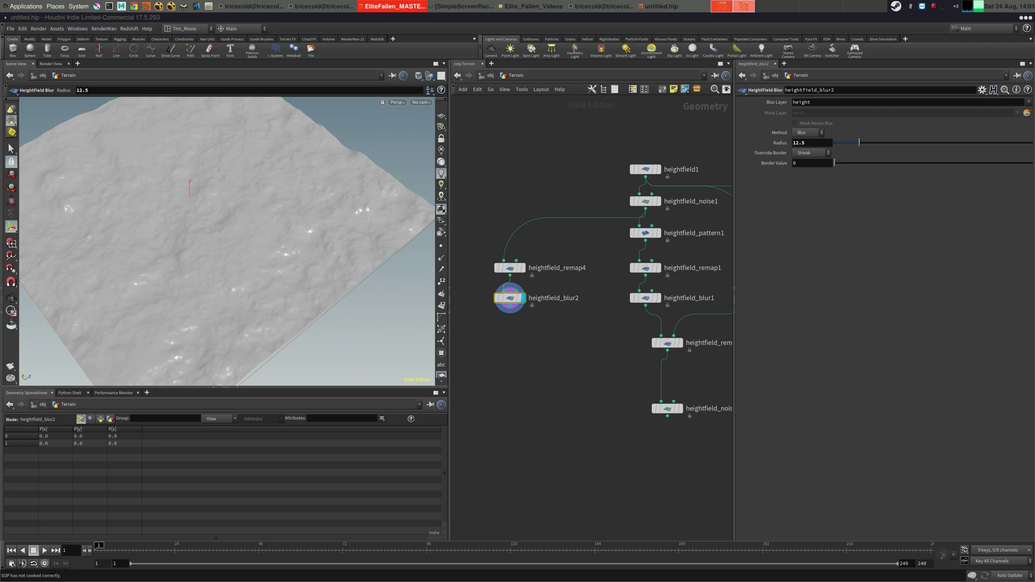
Copy the masked remap below the side-branch blur, feed its terrain input from that blur and display it
middle_click_drag(547, 338, 523, 317)
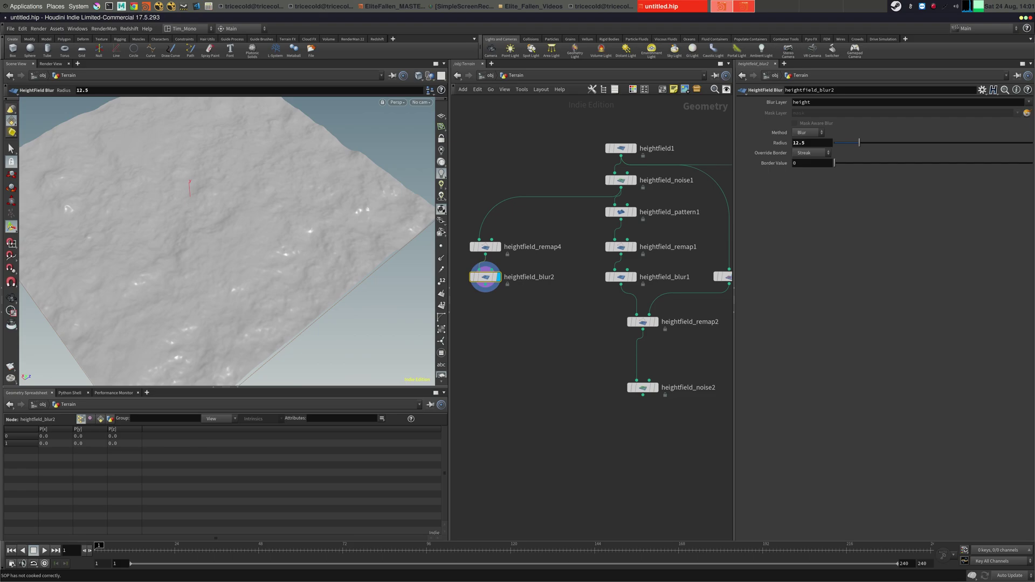
key("alt+Tab")
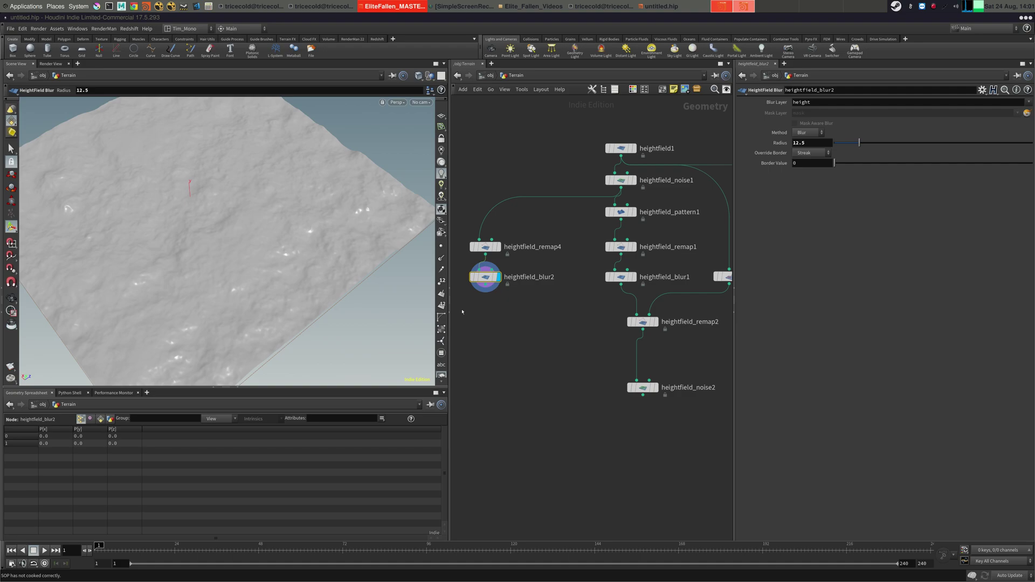
key("alt+Tab")
left_click(642, 322)
key("ctrl+c")
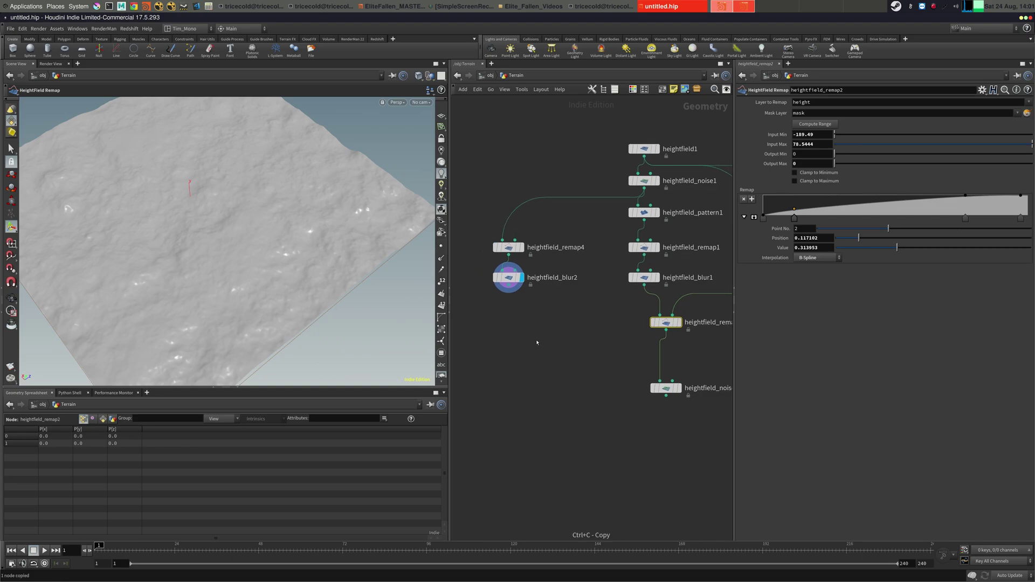
key("ctrl+v")
left_click(515, 349)
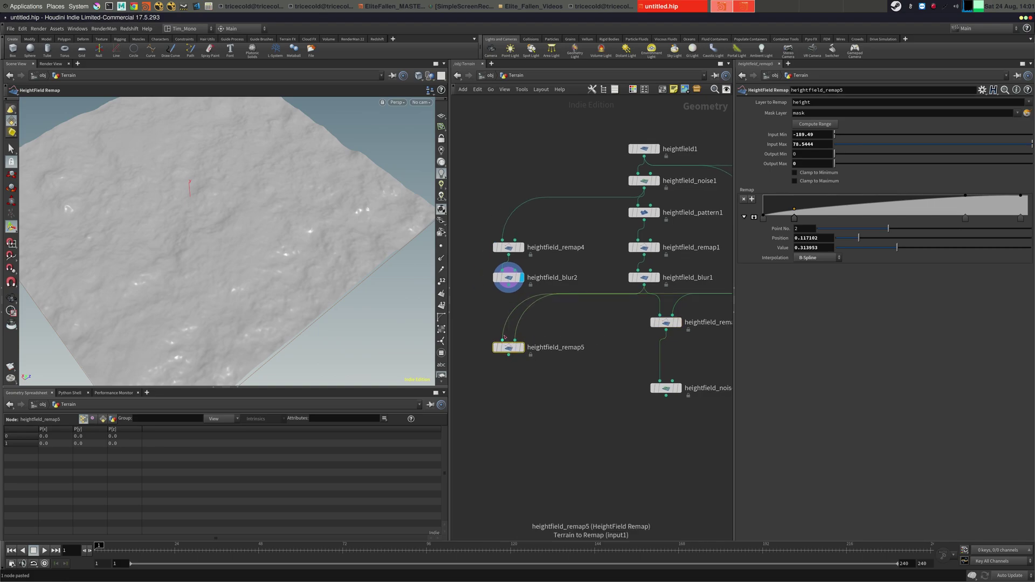
left_click_drag(502, 339, 508, 285)
left_click(521, 348)
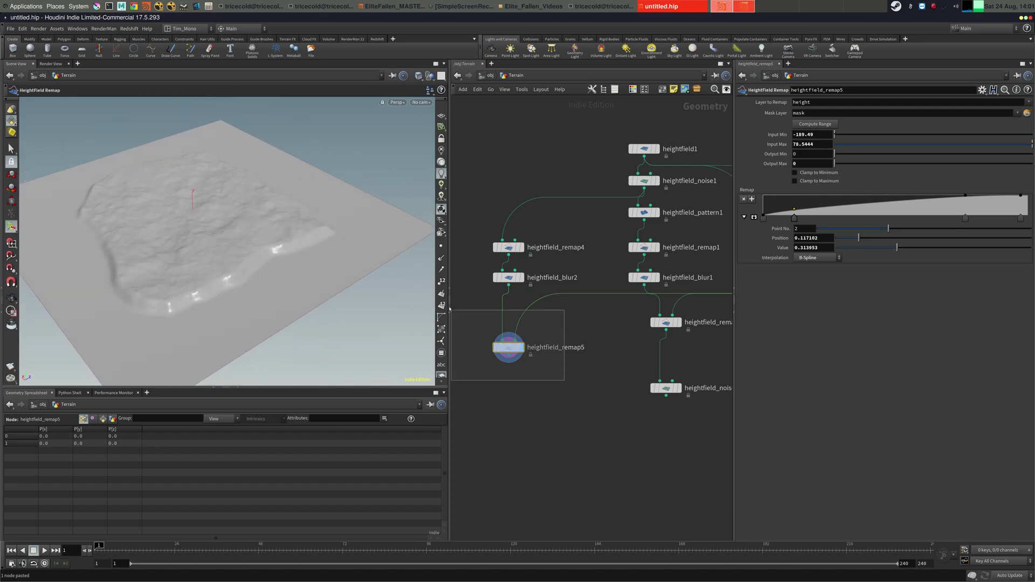
Set the copied remap's input minimum to -434.975, input maximum to 1348.38, output minimum to -262.875 and output maximum to 78.3838
left_click_drag(815, 135, 727, 118)
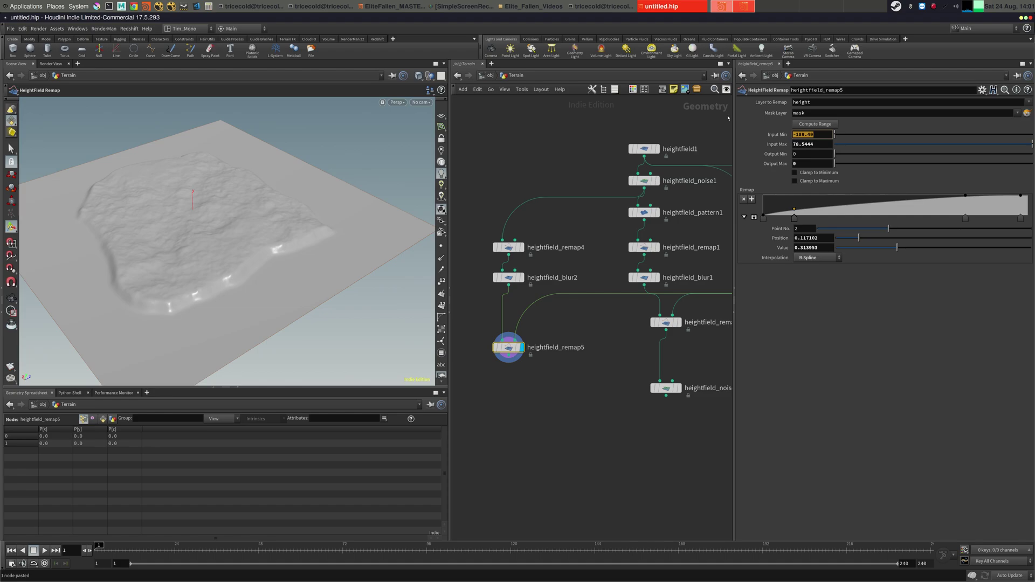
type("-434.975")
key("Tab")
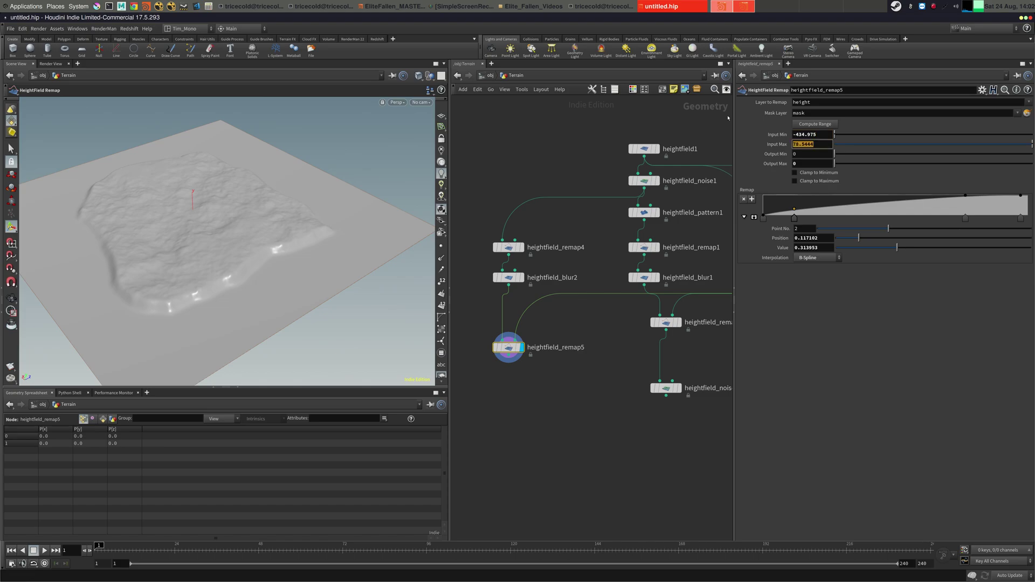
type("1348.38")
key("Tab")
type("-262.875")
key("Tab")
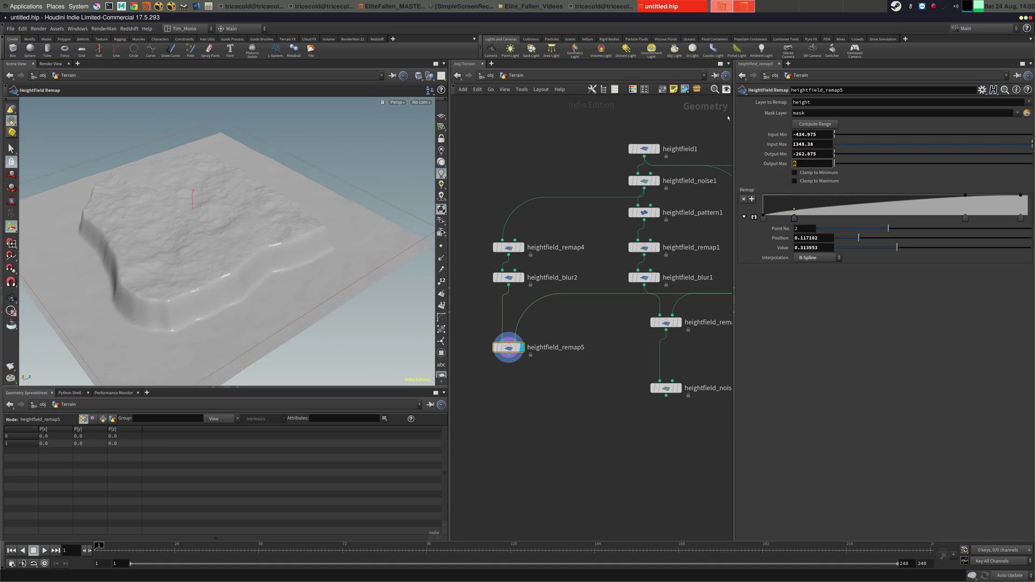
type("78.3838")
key("Return")
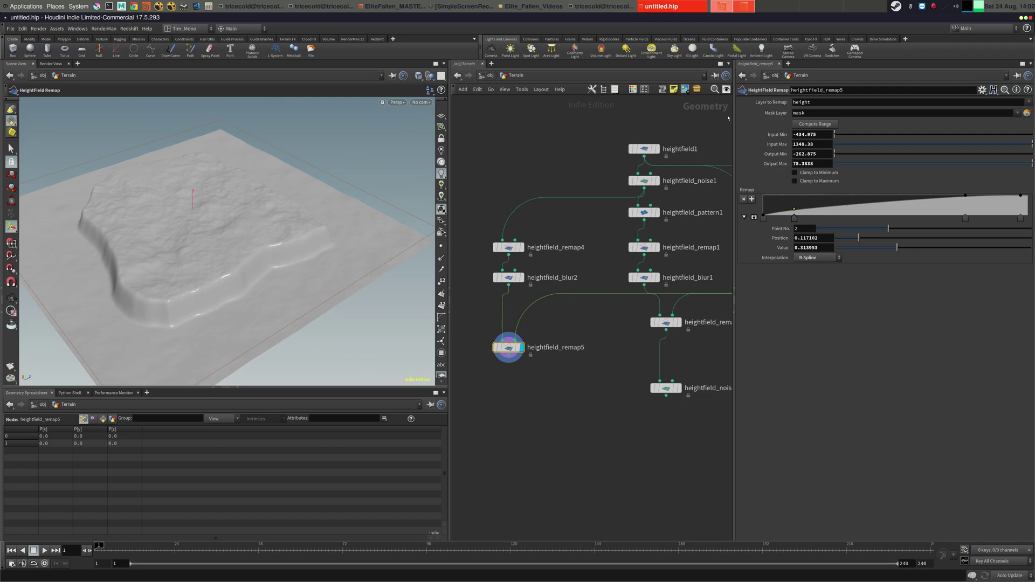
Feed the side-branch masked remap's mask input from the second draw mask node and inspect the masked terrain
middle_click_drag(728, 366, 591, 328)
middle_click_drag(675, 307, 660, 324)
scroll(665, 323, "down", 3)
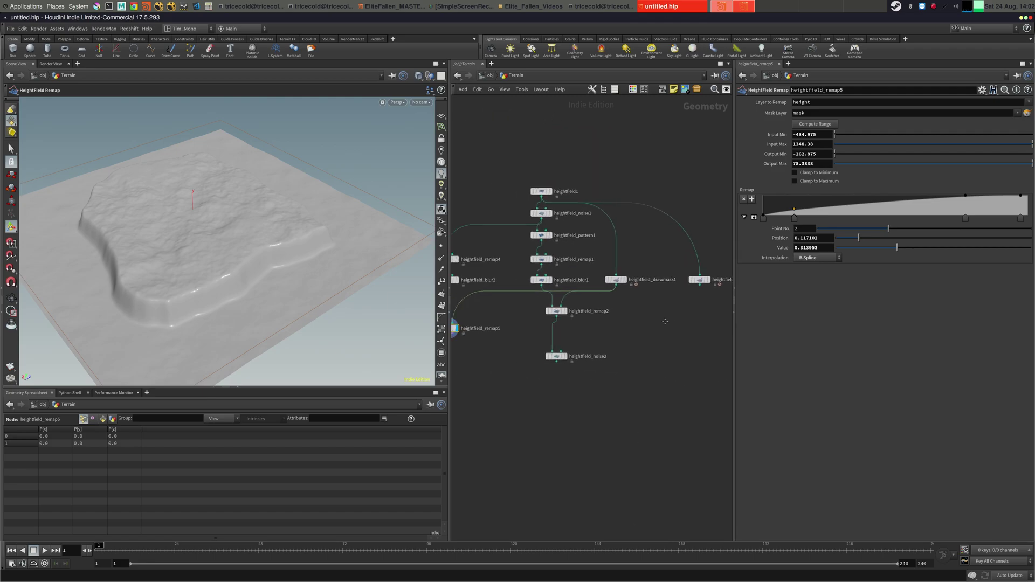
left_click(699, 284)
left_click(453, 322)
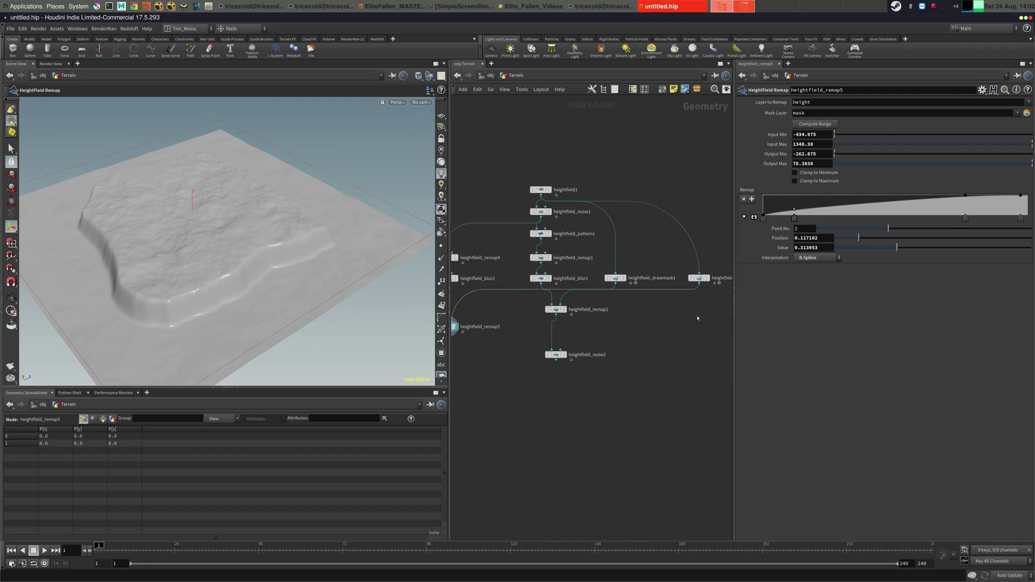
left_click(699, 278)
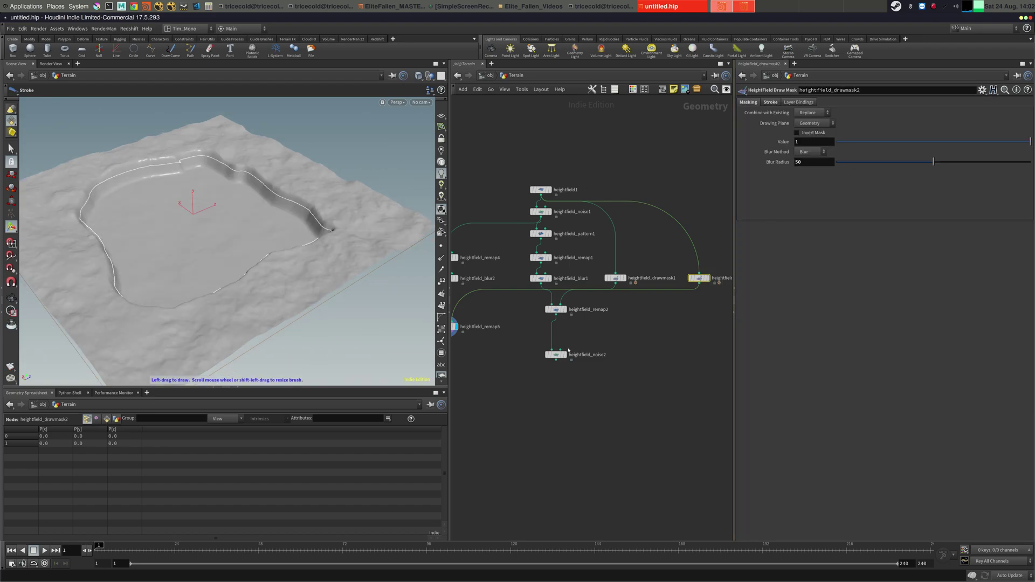
scroll(555, 338, "up", 5)
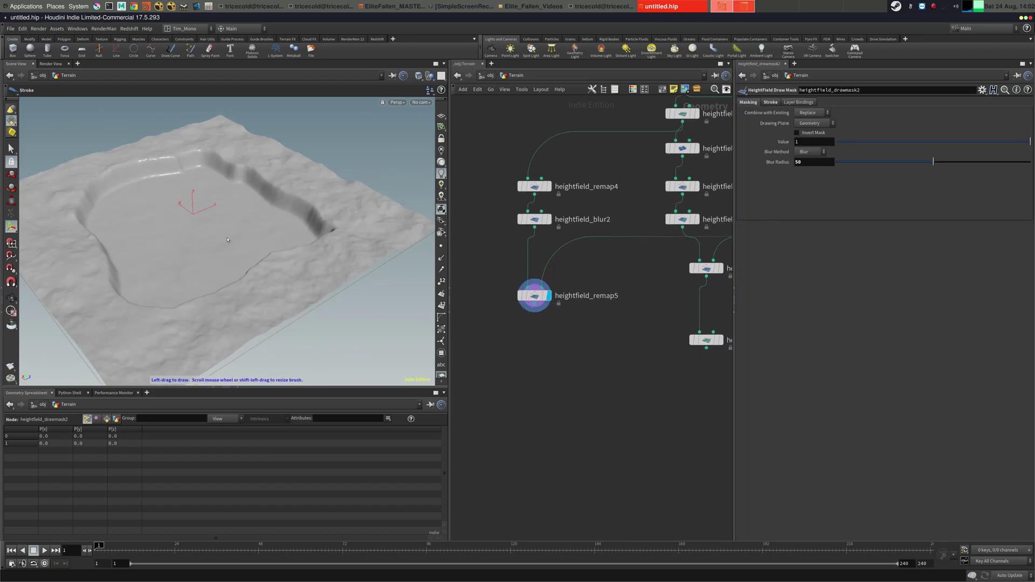
left_click_drag(228, 240, 242, 261, "alt")
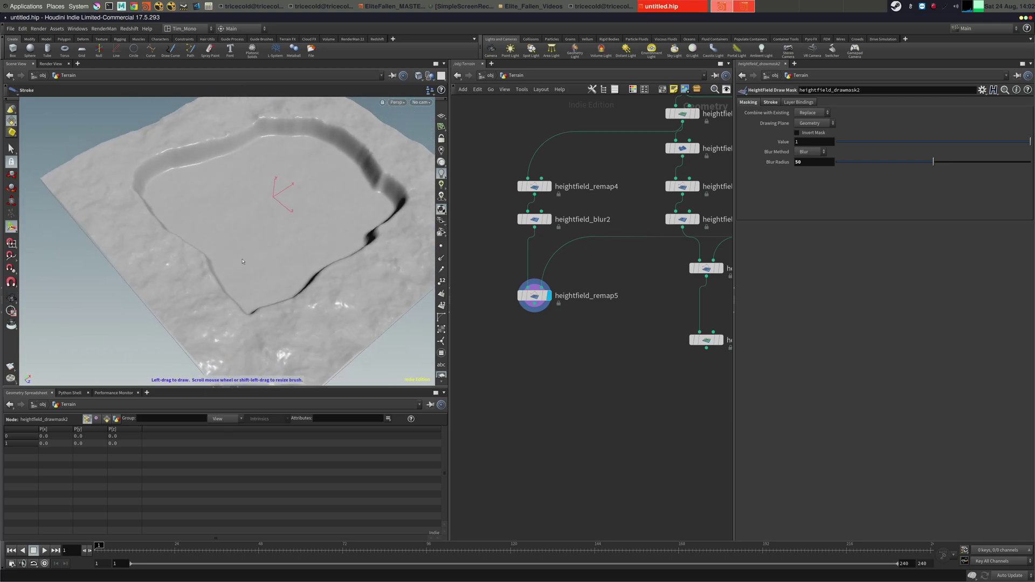
Display the second noise node of the main branch and inspect its rock columns up close
mouse_move(703, 270)
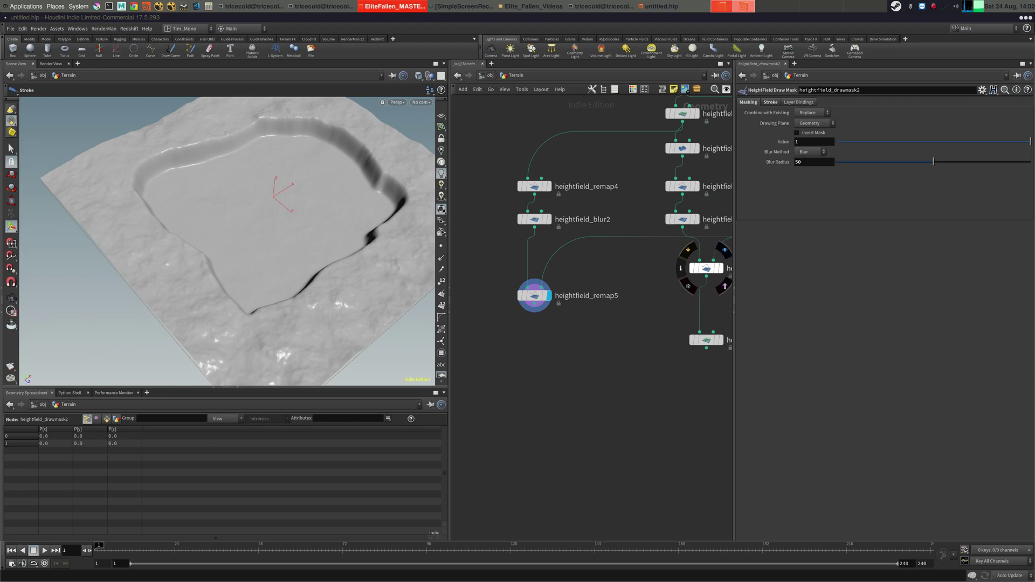
middle_click_drag(712, 339, 613, 300)
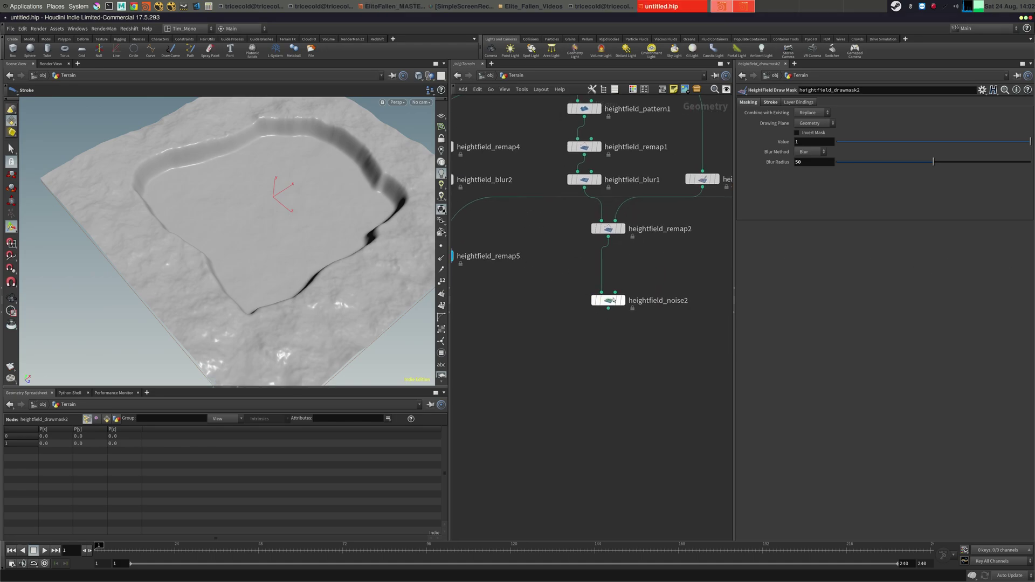
left_click(620, 300)
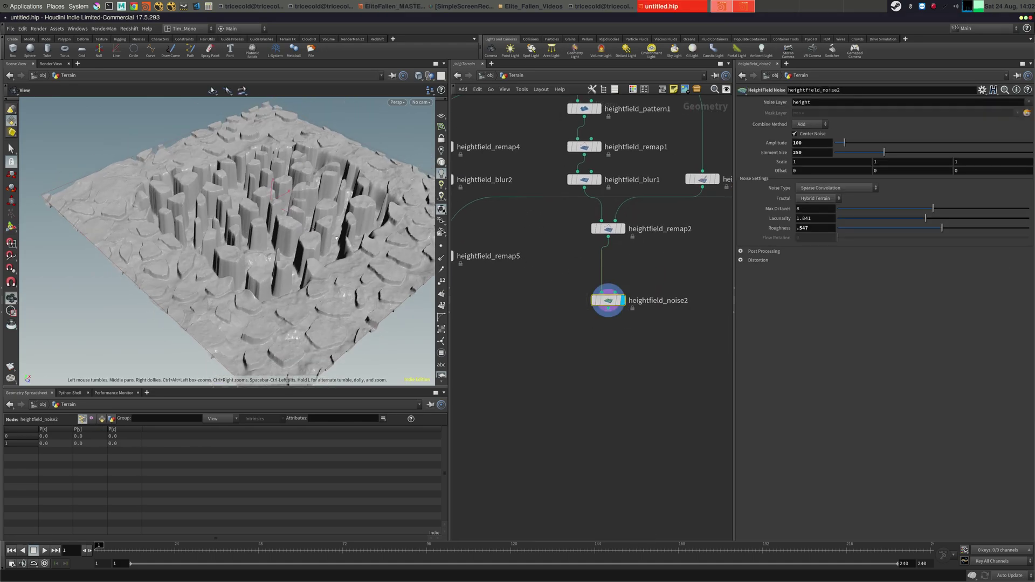
left_click_drag(336, 239, 253, 261, "alt")
right_click_drag(254, 262, 198, 341, "alt")
left_click_drag(198, 341, 378, 246, "alt")
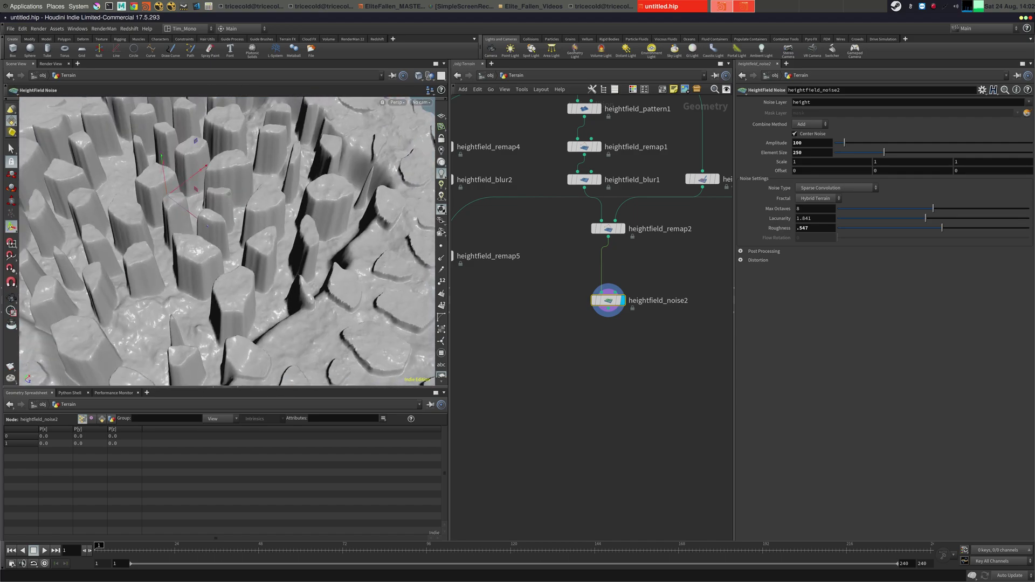
key("alt+Tab")
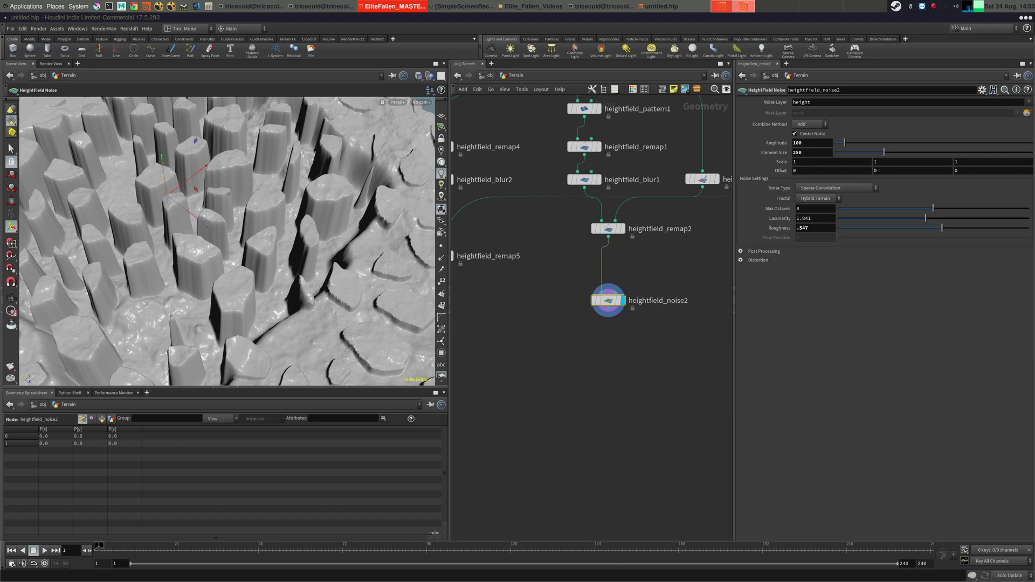
Add a HeightField Mask Clear node after the second noise node, connect it and display it
middle_click_drag(634, 331, 574, 340)
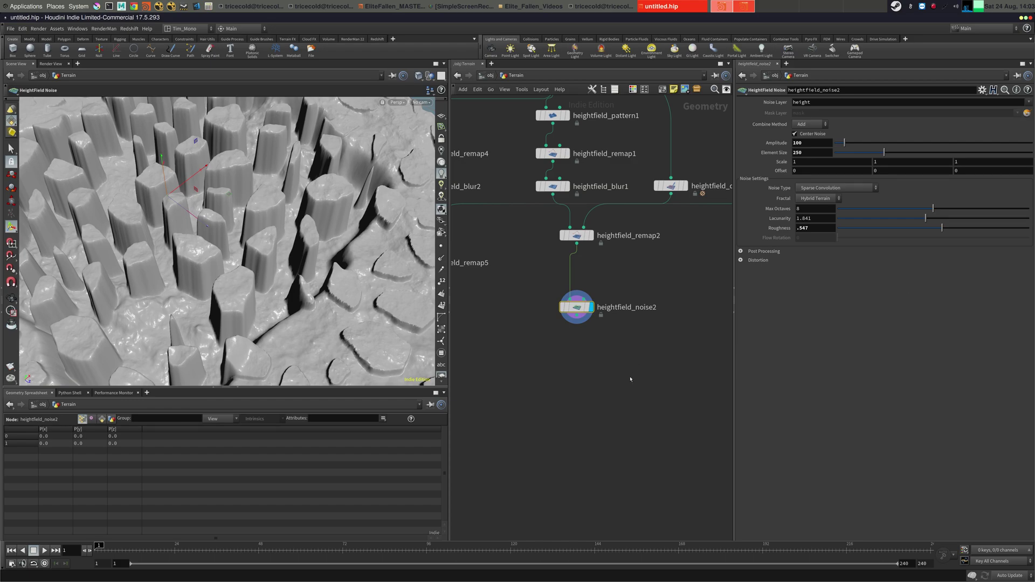
key("Tab")
type("he")
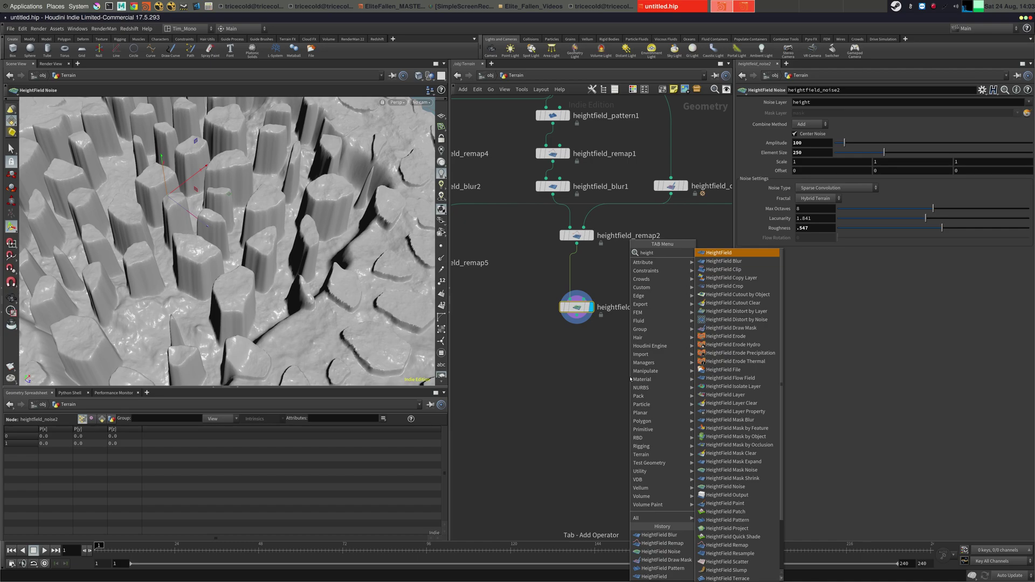
type("ightcle")
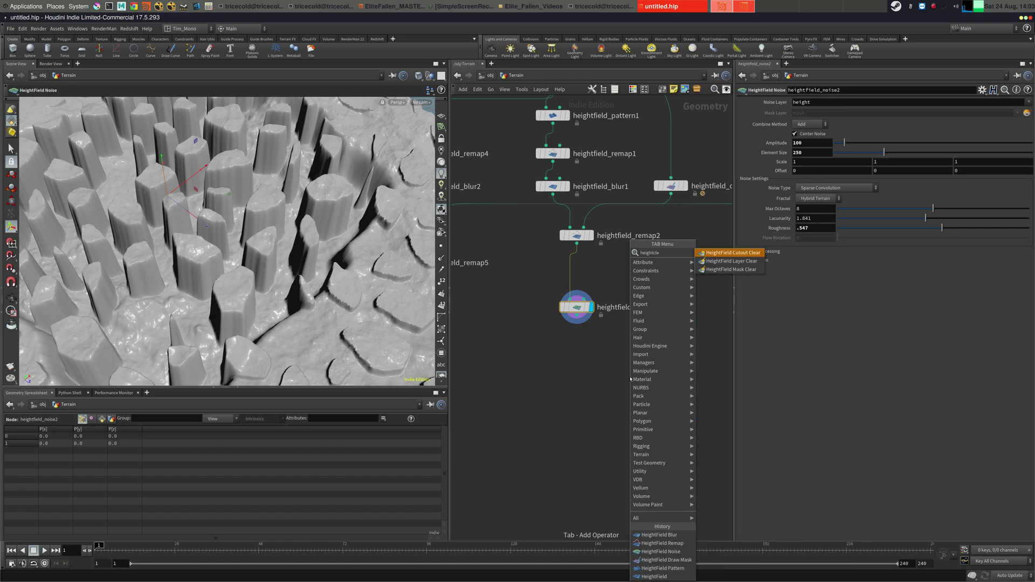
key("Down")
key("Down")
key("Return")
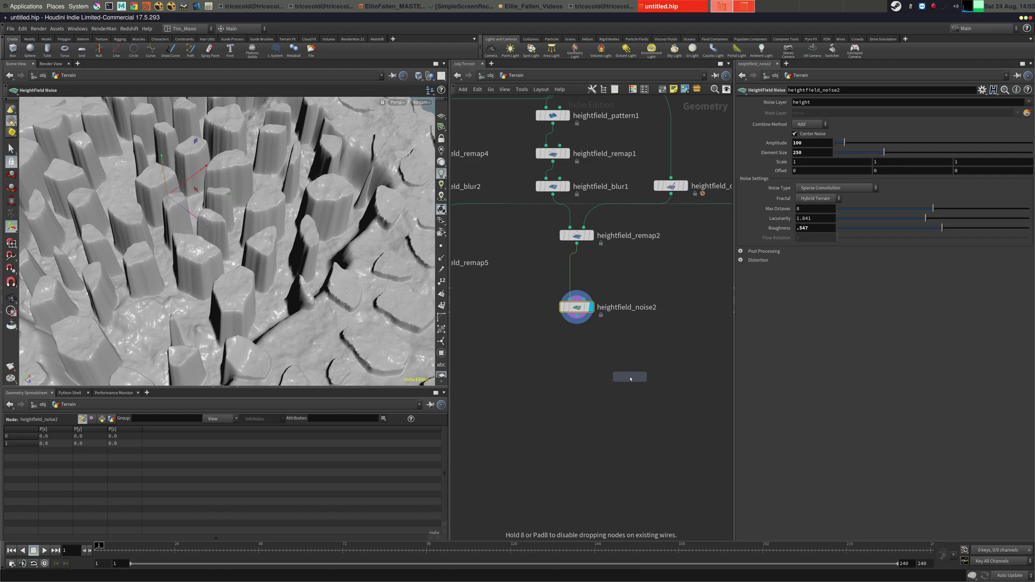
left_click(577, 353)
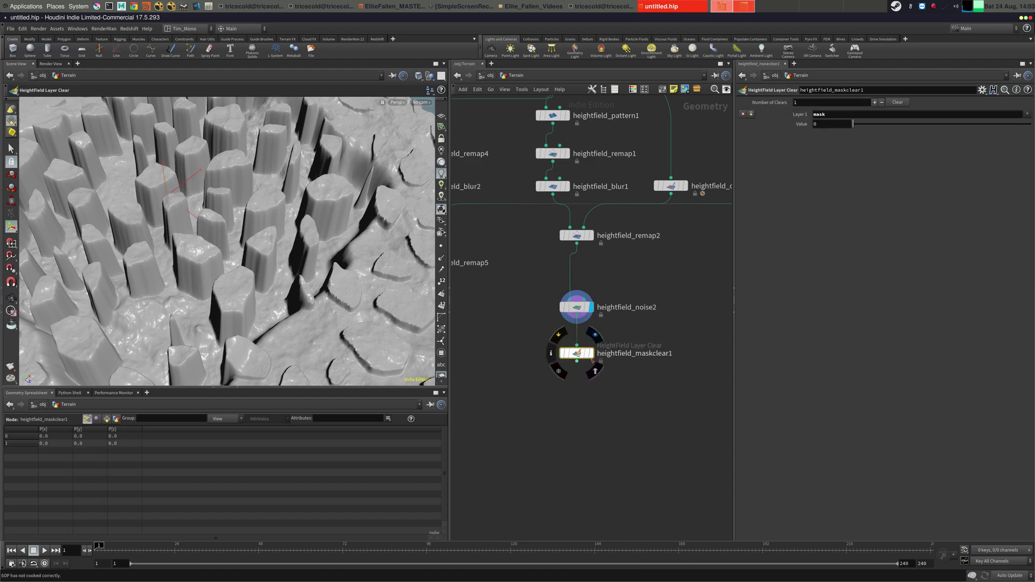
middle_click(578, 355)
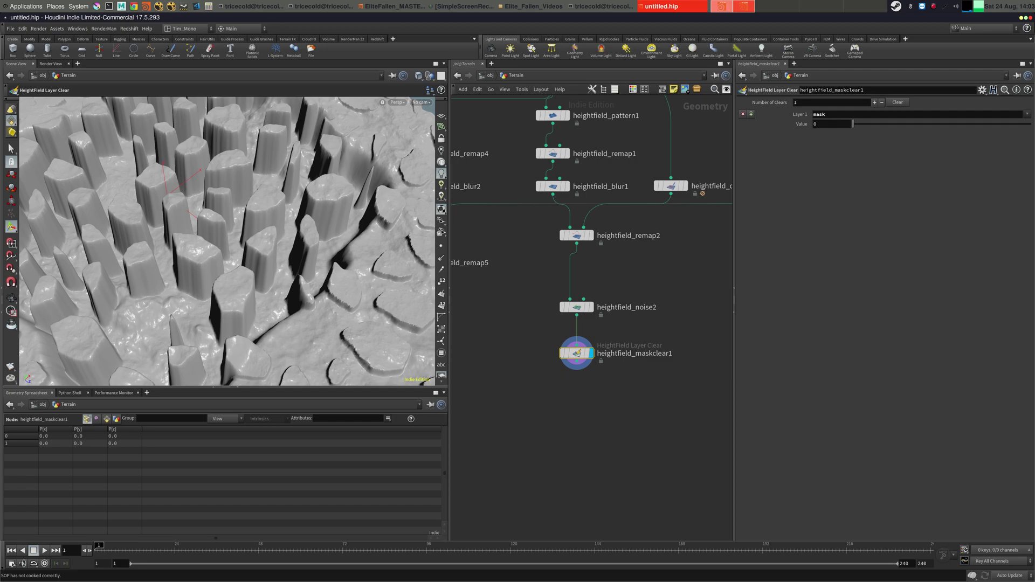
Try a value of 1 for the mask layer in the mask clear node, then return it to 0
double_click(833, 125)
type("1")
key("Return")
middle_click(574, 358)
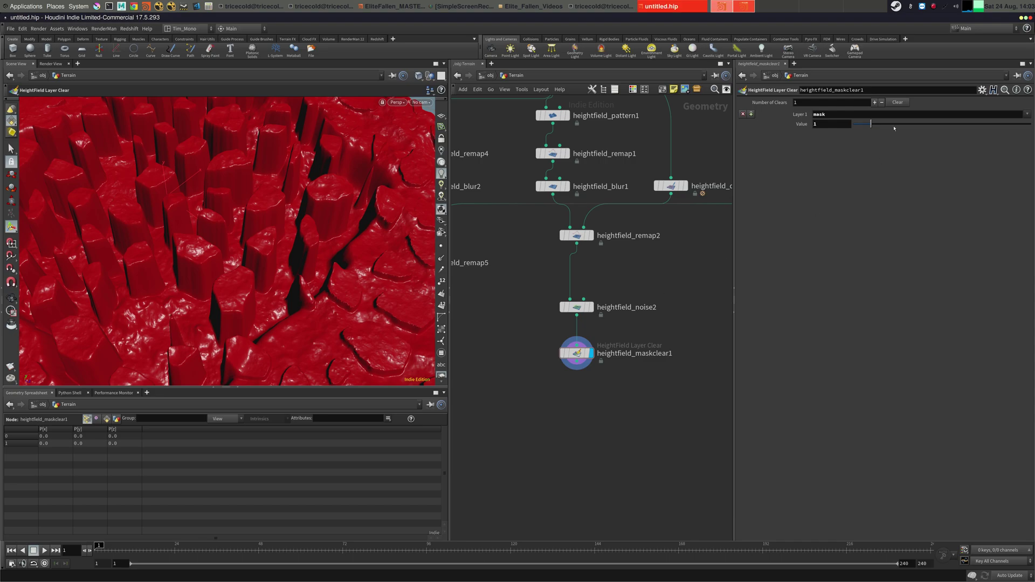
left_click_drag(870, 124, 694, 130)
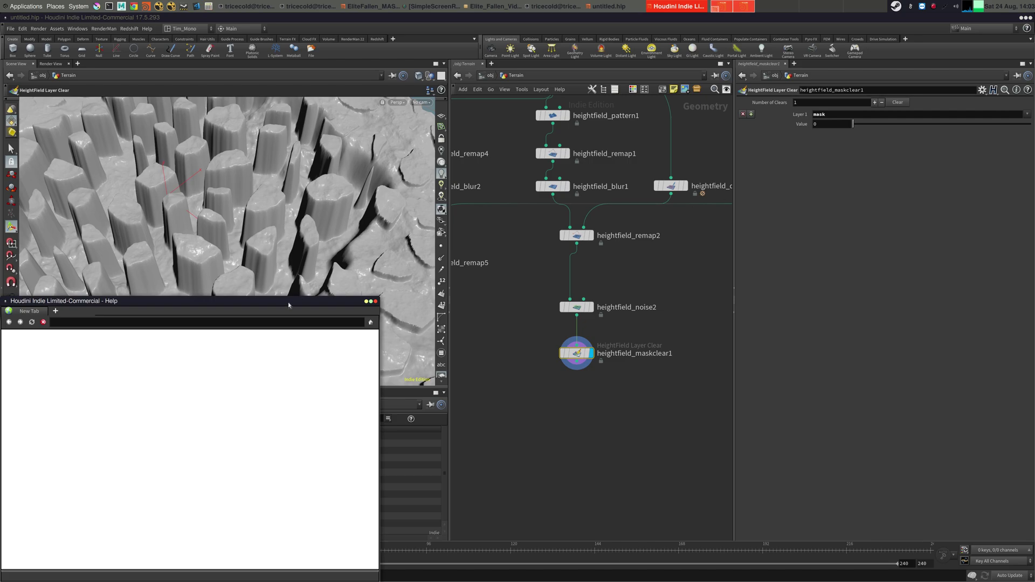
Check the HeightField Layer Clear help page and close the help window
left_click_drag(289, 303, 846, 126)
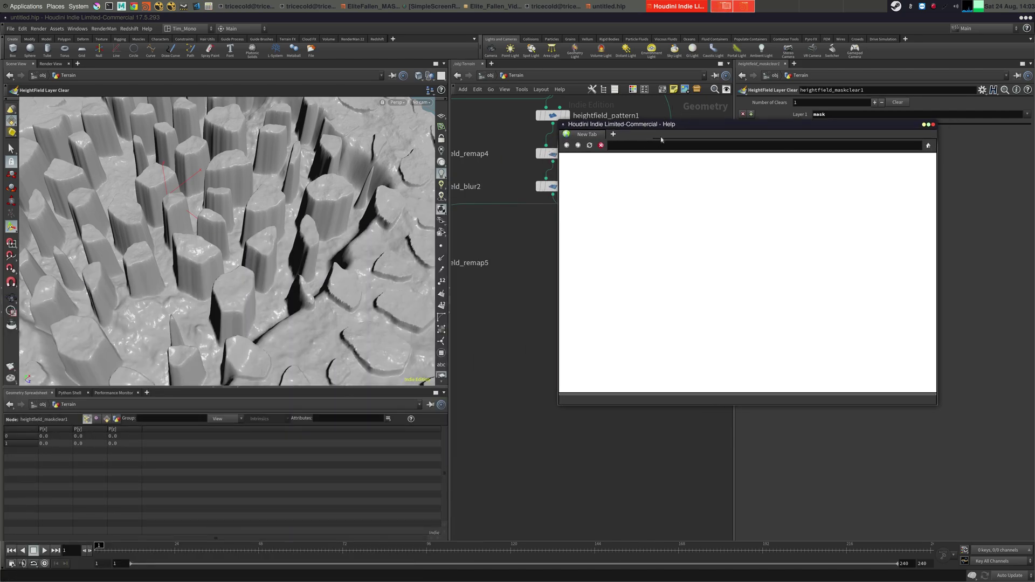
left_click_drag(663, 130, 427, 89)
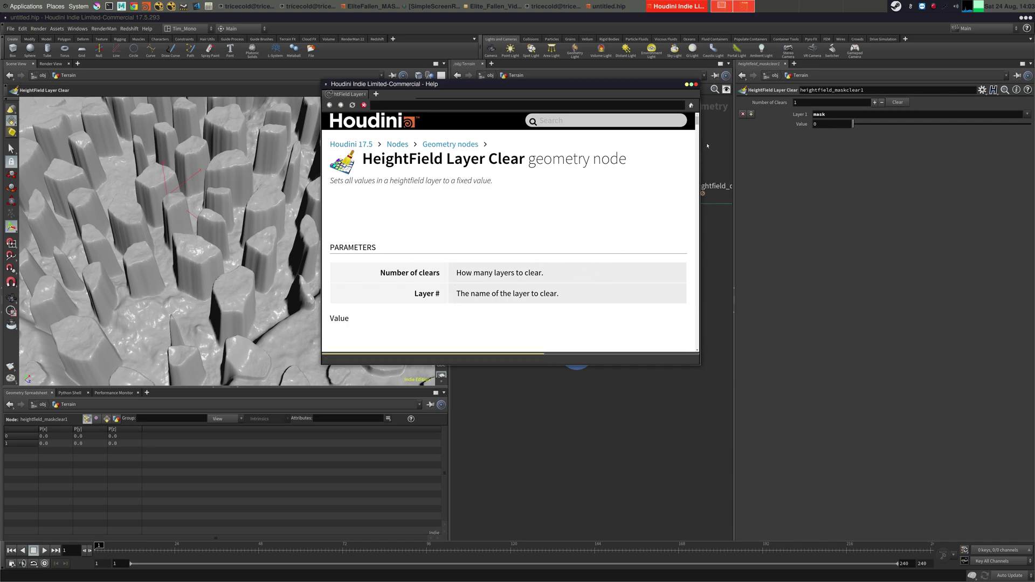
left_click_drag(698, 123, 686, 102)
left_click(696, 85)
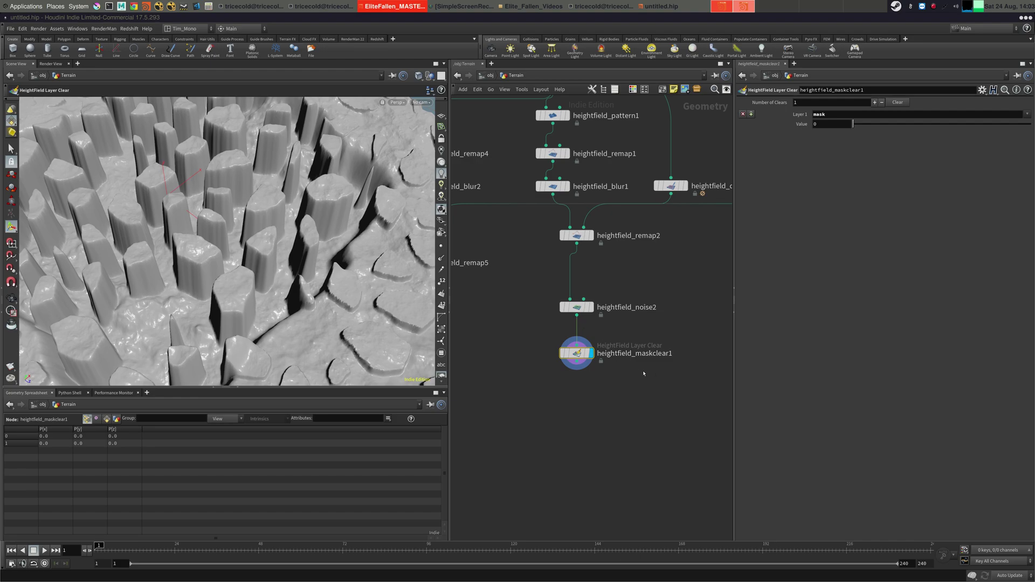
Add a HeightField Blur node after the mask clear node, connect it and display it
key("Escape")
left_click_drag(338, 226, 279, 245)
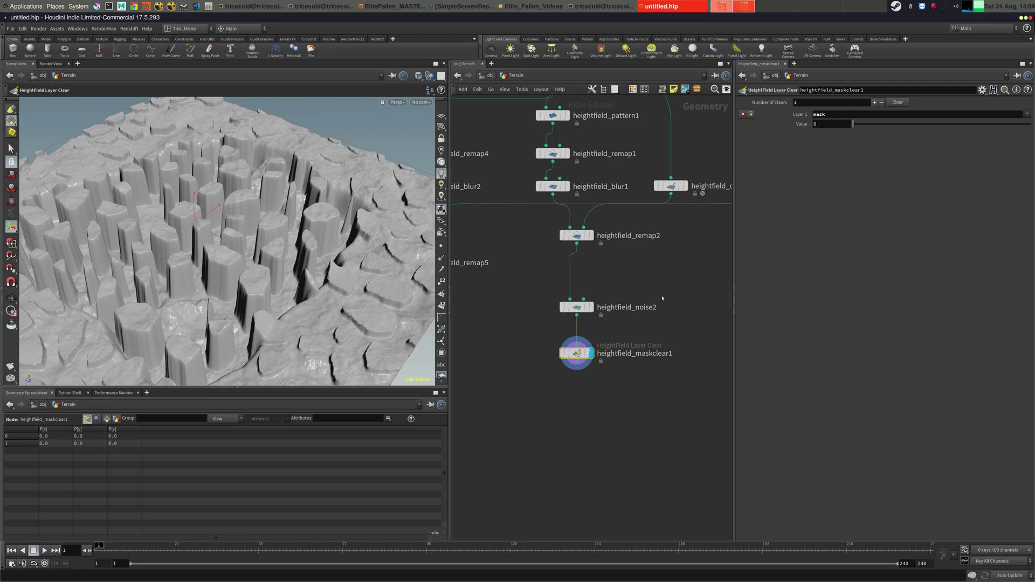
key("alt+Tab")
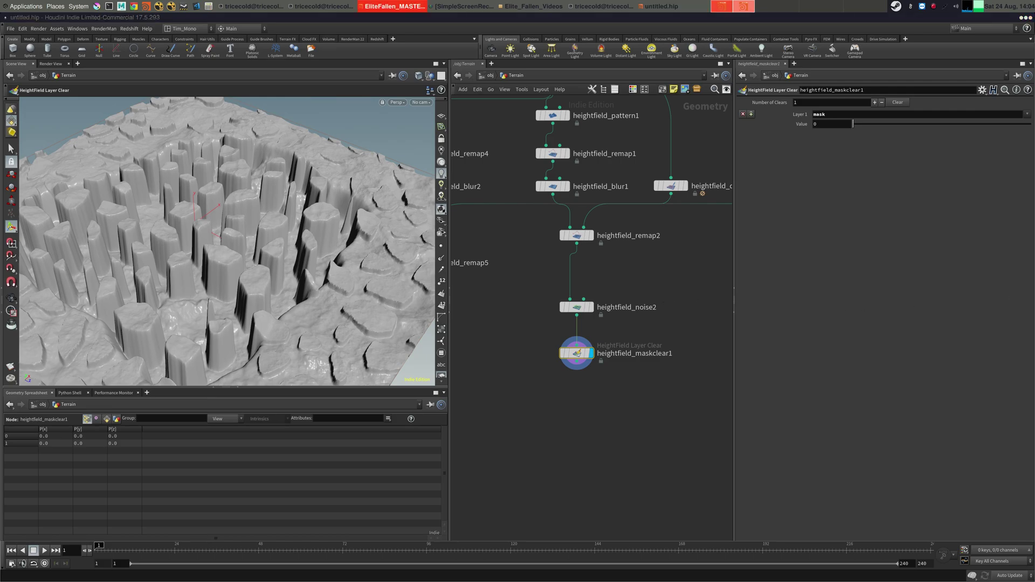
middle_click_drag(604, 371, 588, 383)
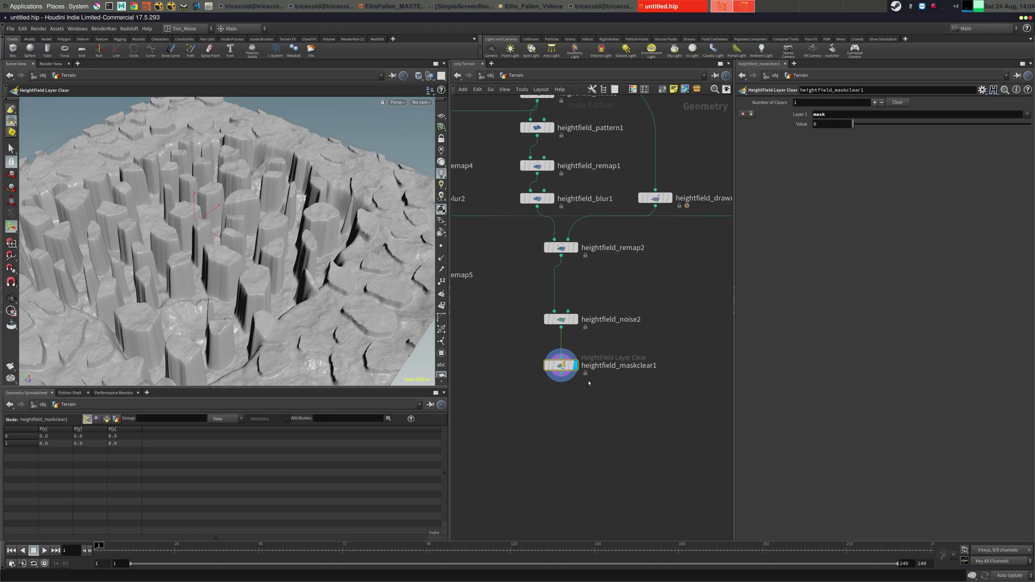
key("Tab")
type("height")
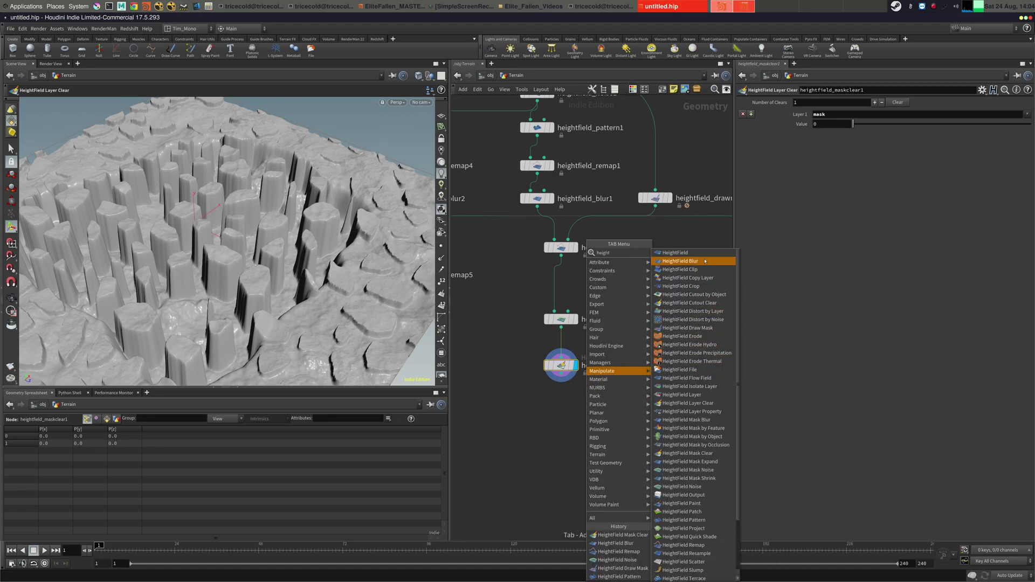
left_click(680, 261)
left_click(561, 409)
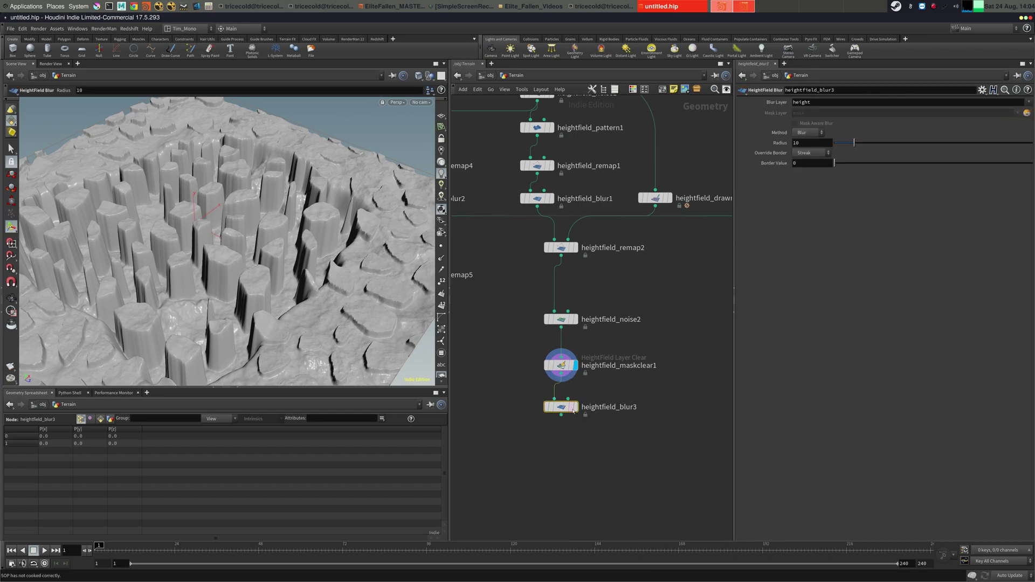
left_click(573, 408)
key("alt+Tab")
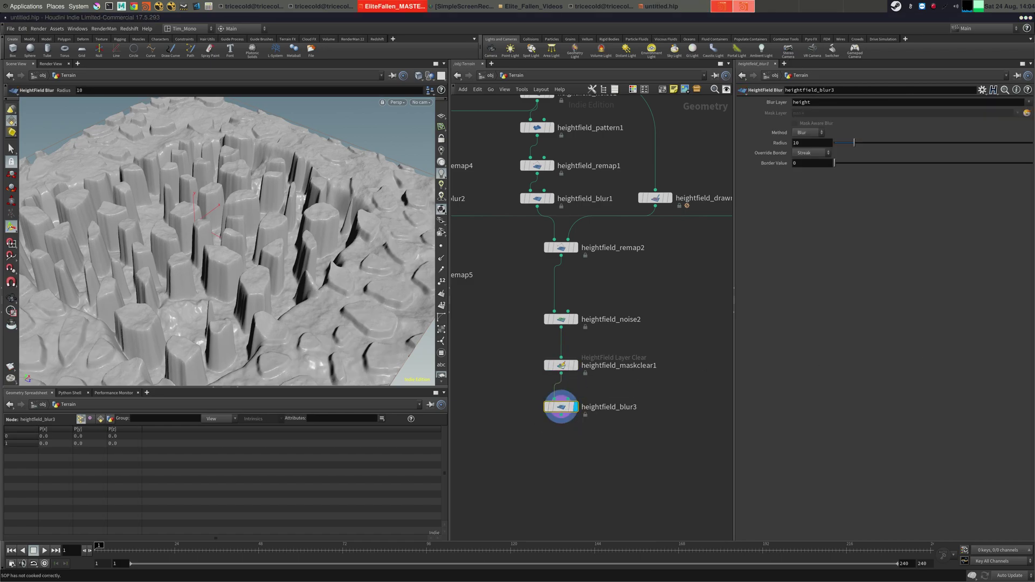
Set the new blur's method to Shrink and compare the terrain with the mask clear node's result
left_click(807, 133)
left_click(803, 166)
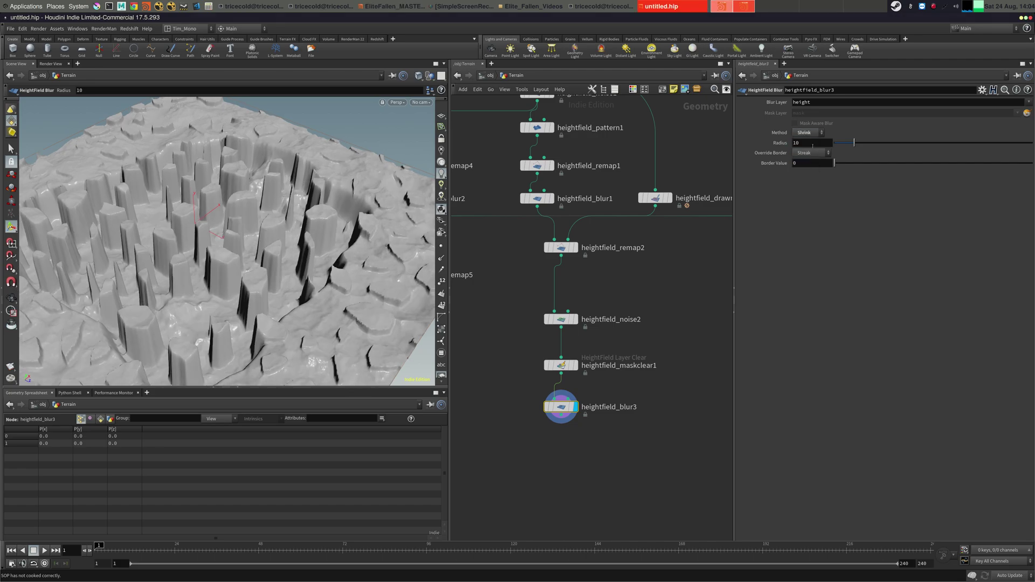
middle_click_drag(665, 284, 693, 240)
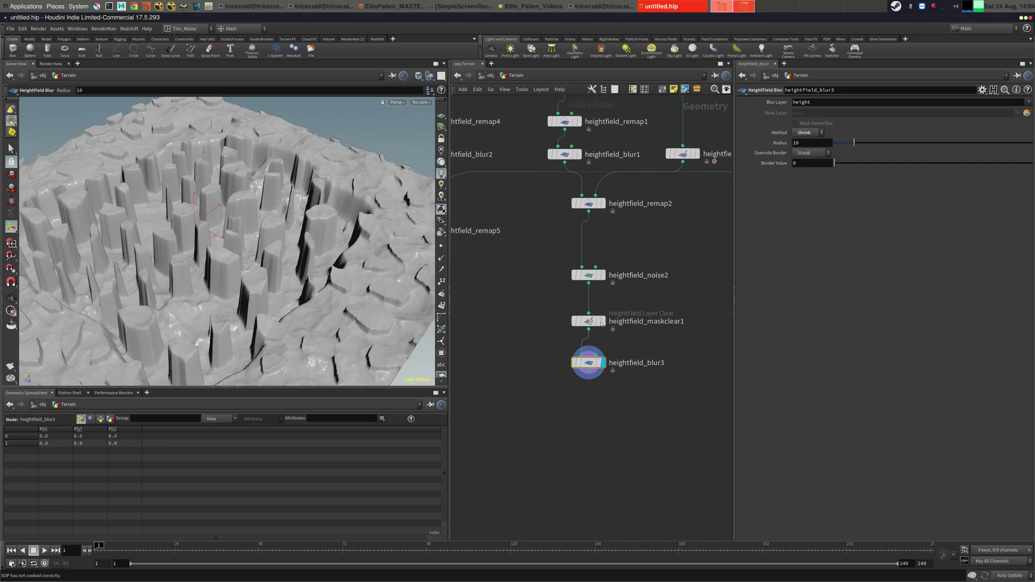
left_click(602, 321)
left_click(603, 363)
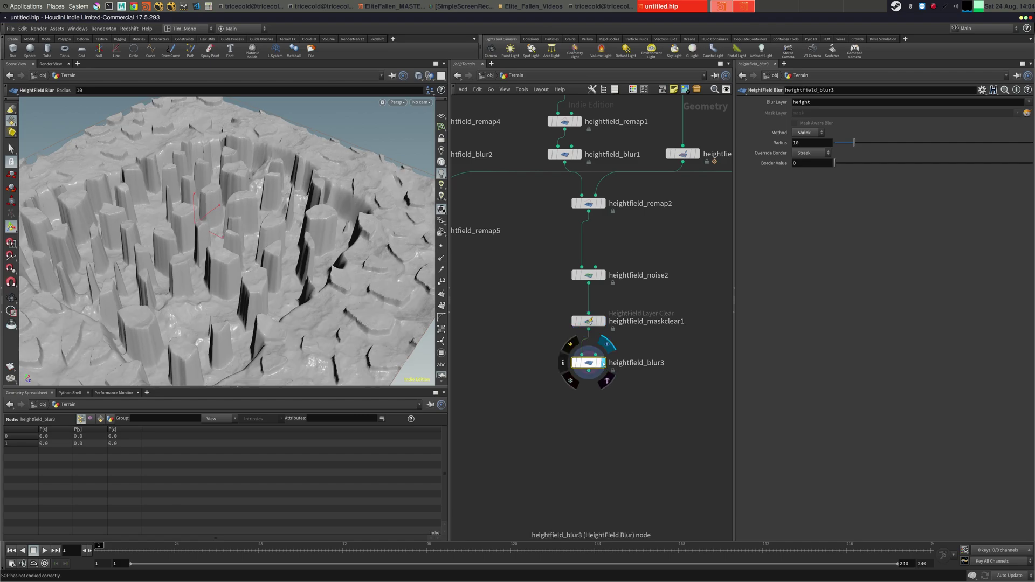
scroll(266, 277, "up", 3)
left_click_drag(266, 277, 187, 220, "alt")
key("alt+Tab")
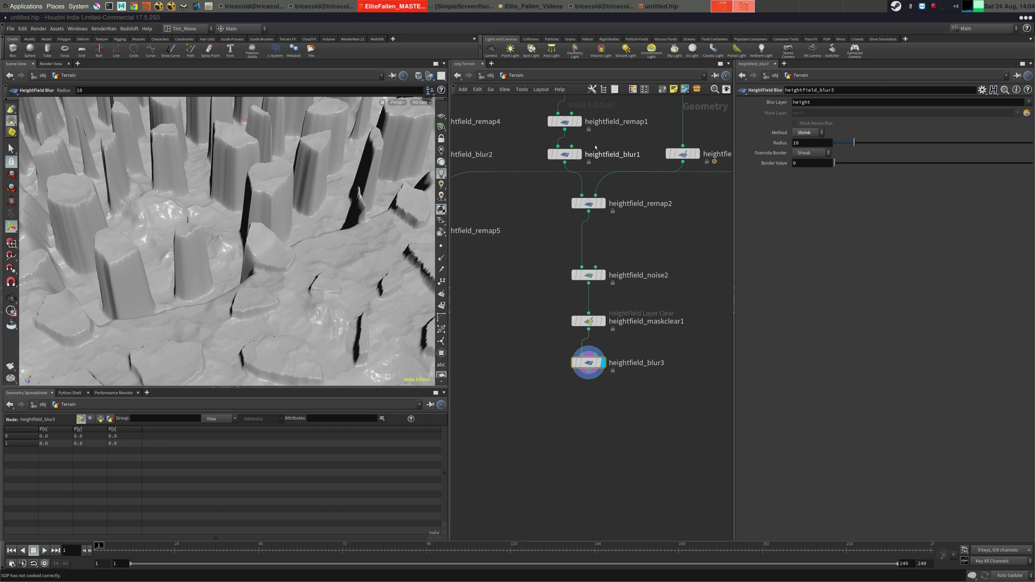
Paste a copy of the mask clear node below the Shrink blur, connect it to the blur's output and display it
left_click(523, 303)
key("ctrl+v")
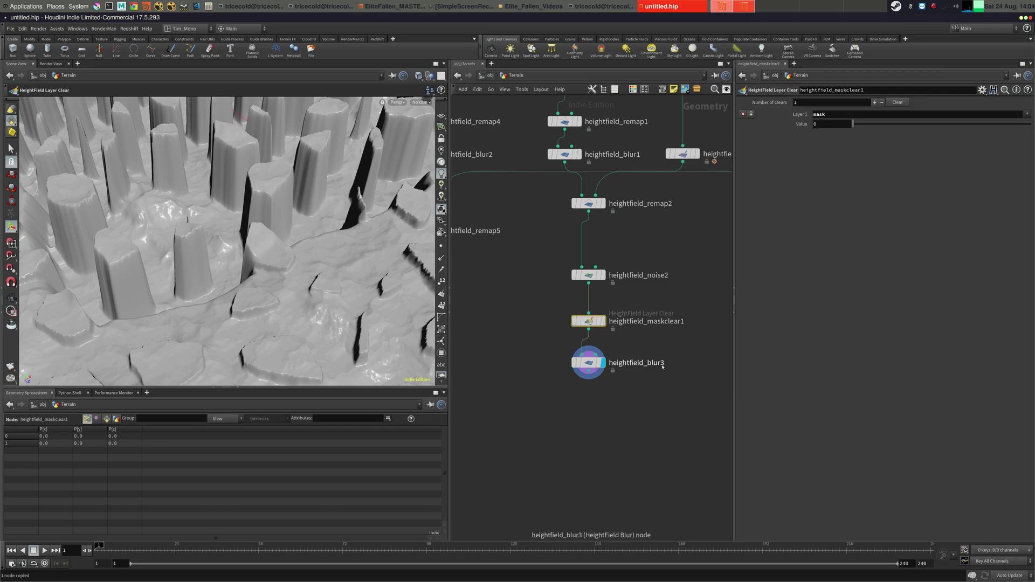
left_click(602, 414)
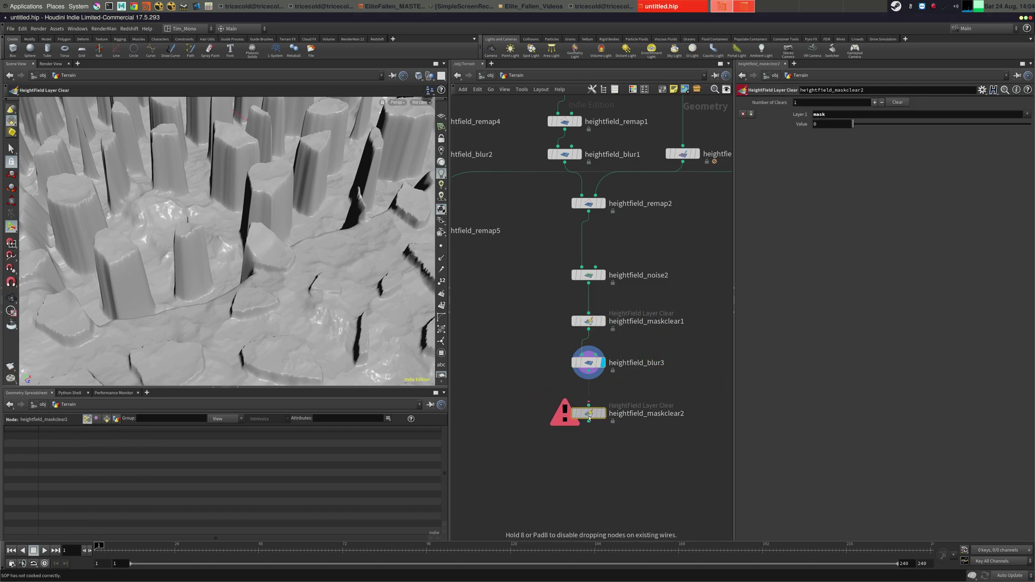
left_click(602, 414)
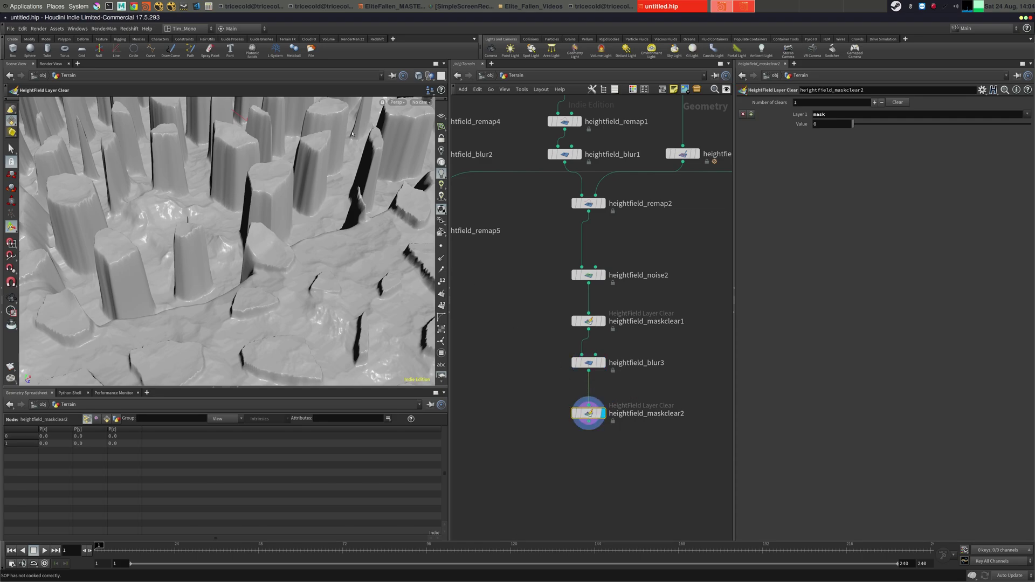
Compare the network with the reference project and add a HeightField Erode node below the second mask clear node
key("alt+Tab")
key("alt+Tab")
scroll(499, 393, "down", 5)
middle_click_drag(522, 354, 557, 315)
key("alt+Tab")
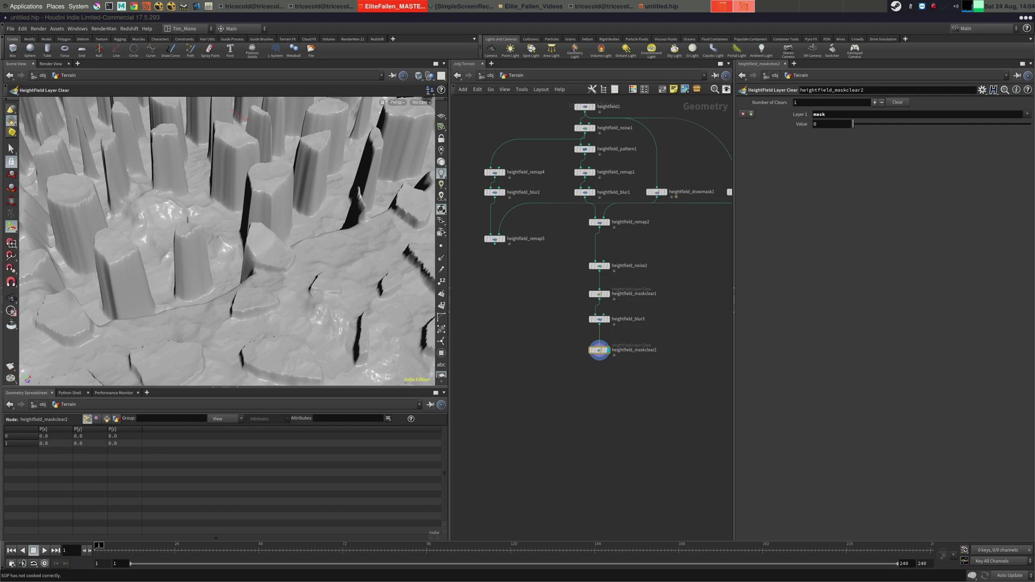
key("alt+Tab")
scroll(542, 404, "up", 3)
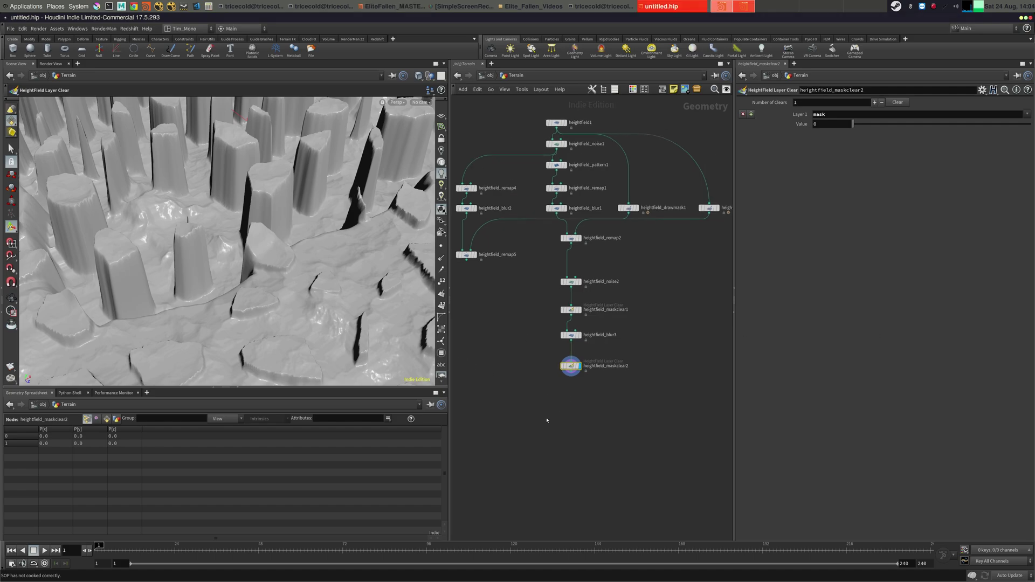
key("Tab")
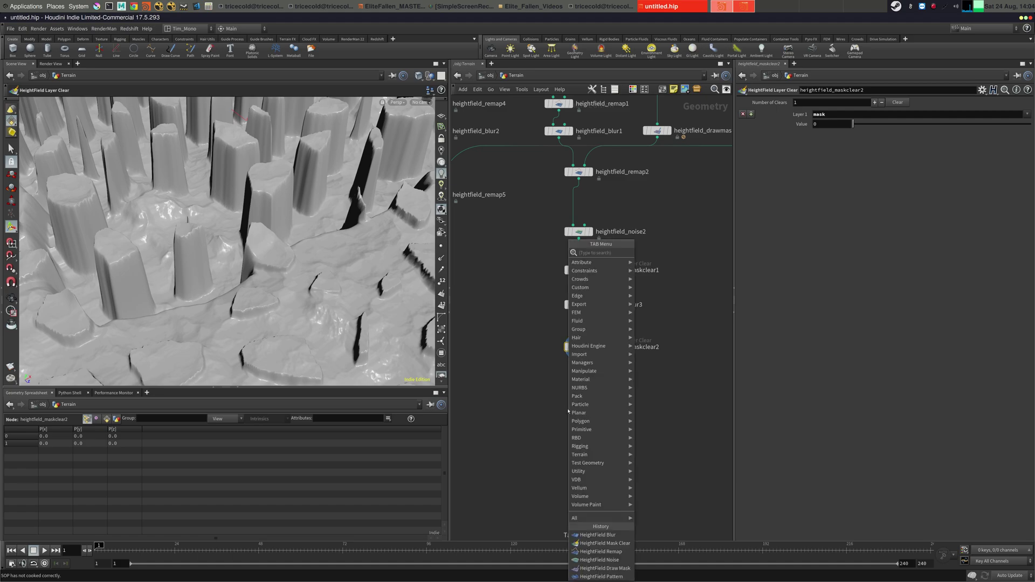
type("erode")
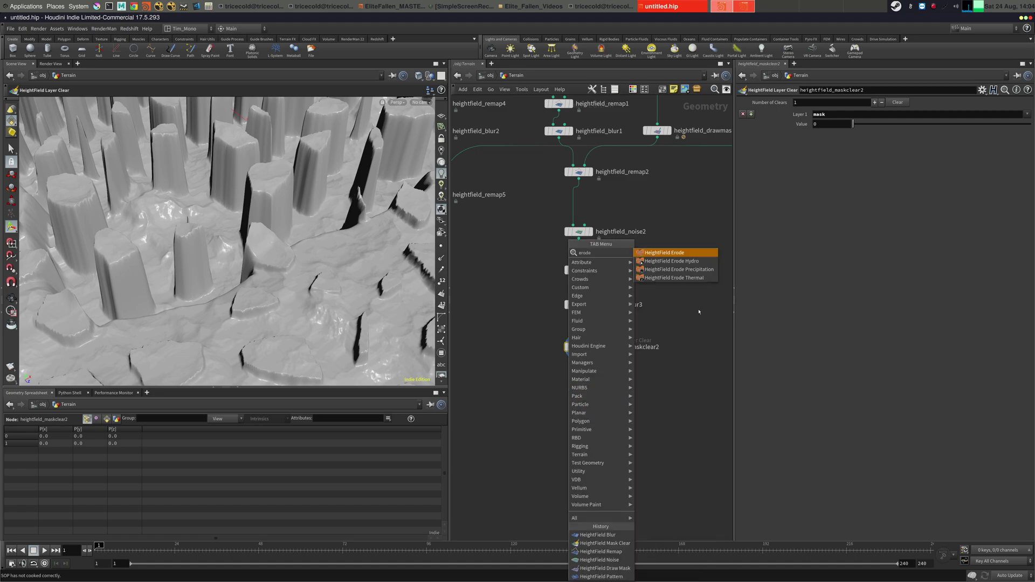
left_click(702, 254)
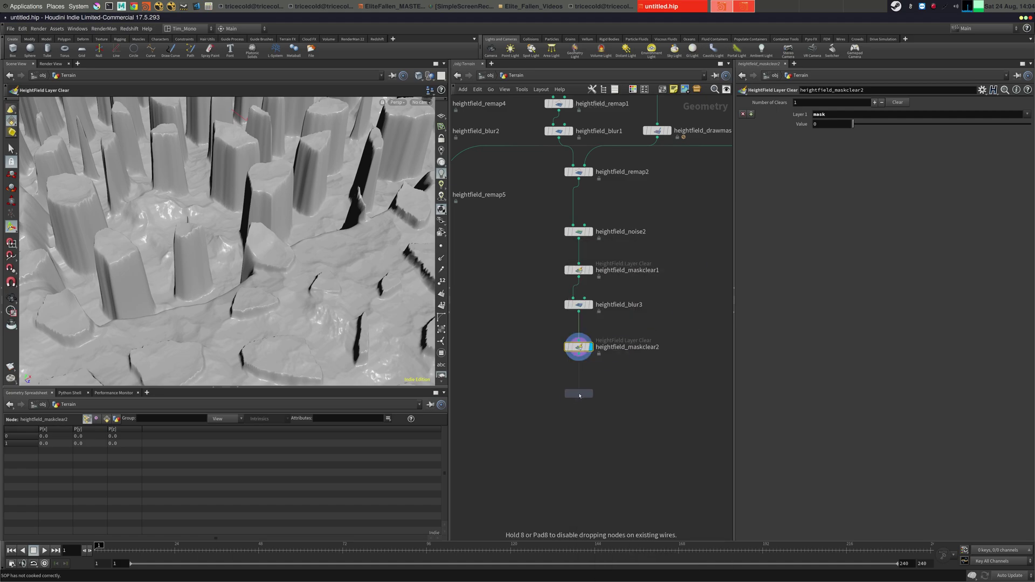
left_click(579, 393)
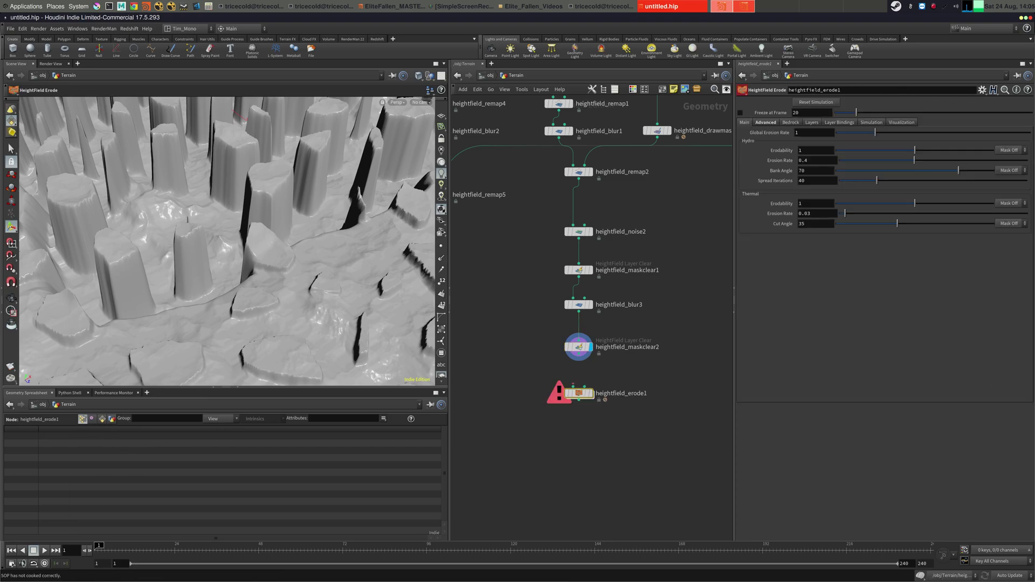
Turn on Freeze at Frame for the erode node and set the freeze frame to 50
key("alt+Tab")
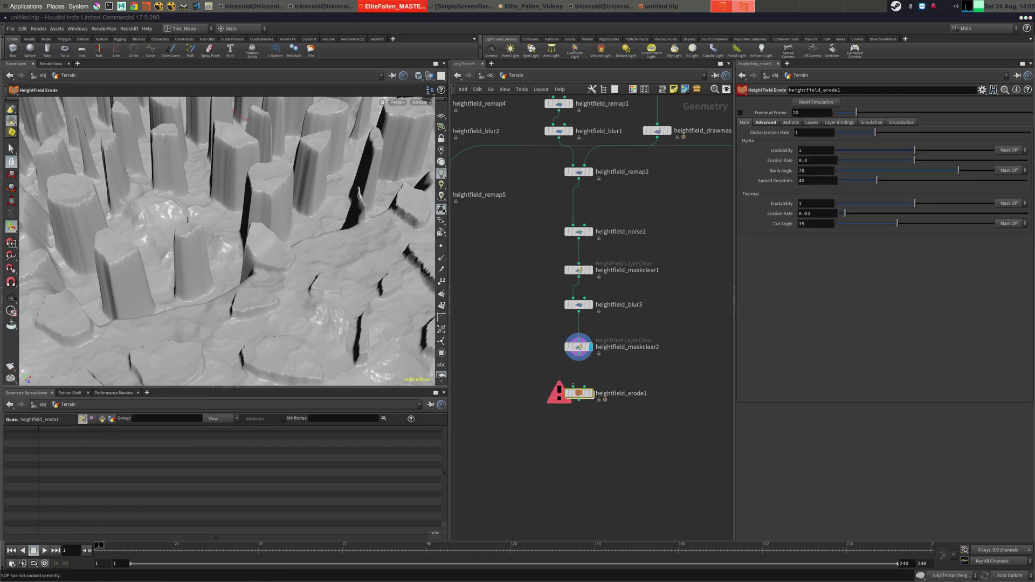
left_click(741, 113)
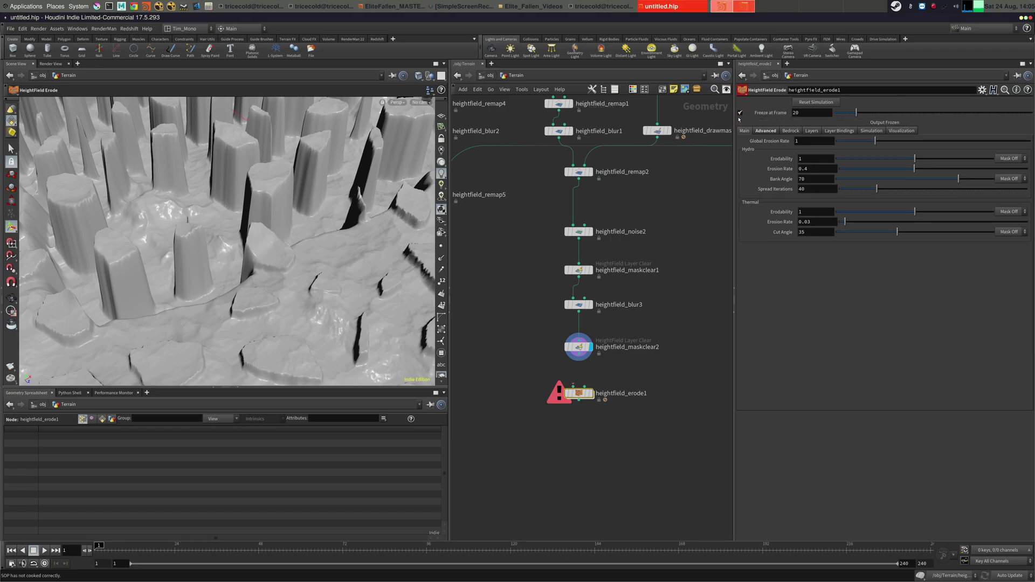
type("50")
key("Return")
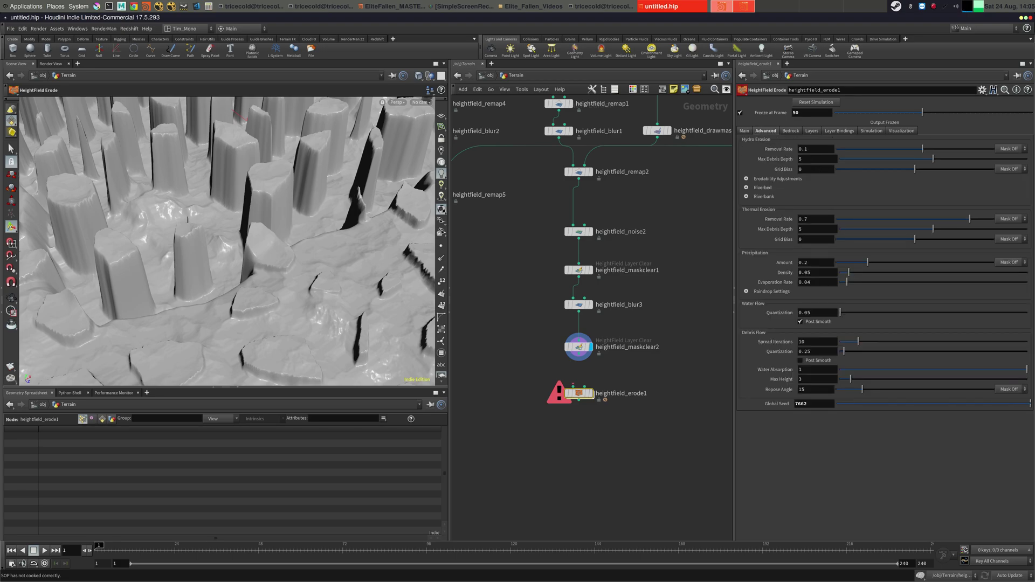
Set the erode node's Global Seed to 7440 in its advanced parameters
key("alt+Tab")
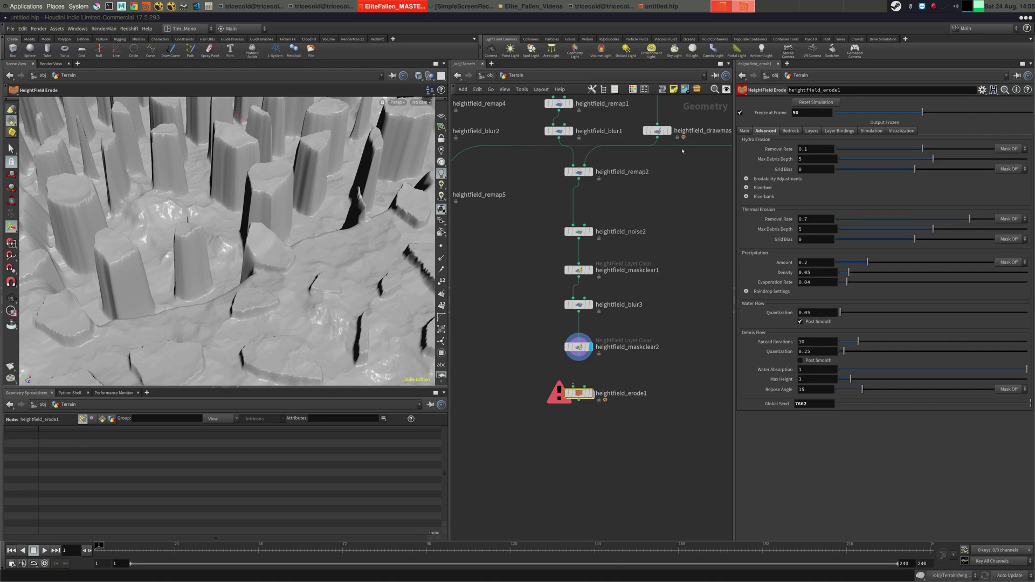
left_click(813, 404)
type("7440")
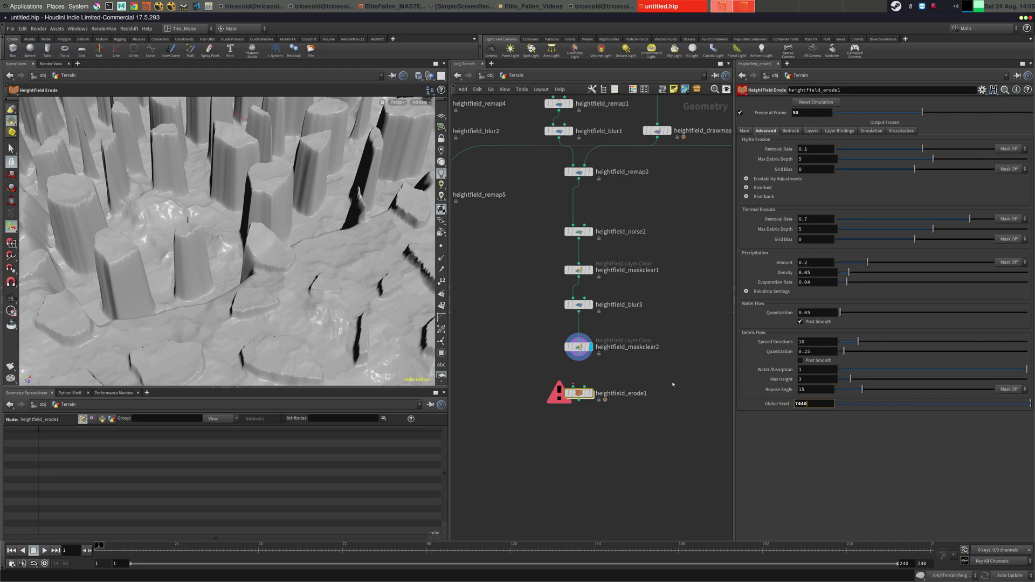
key("Tab")
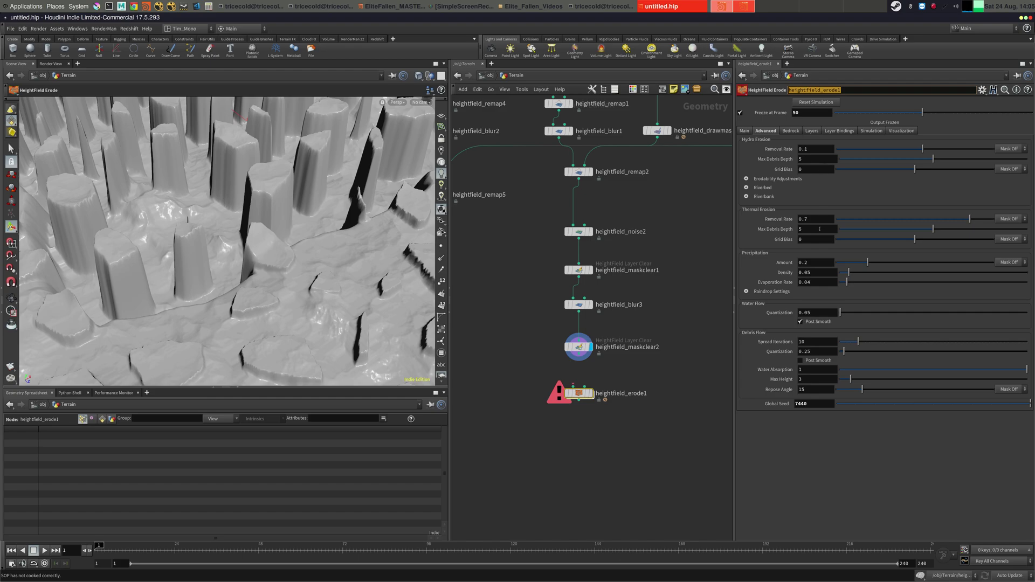
middle_click_drag(693, 273, 683, 279)
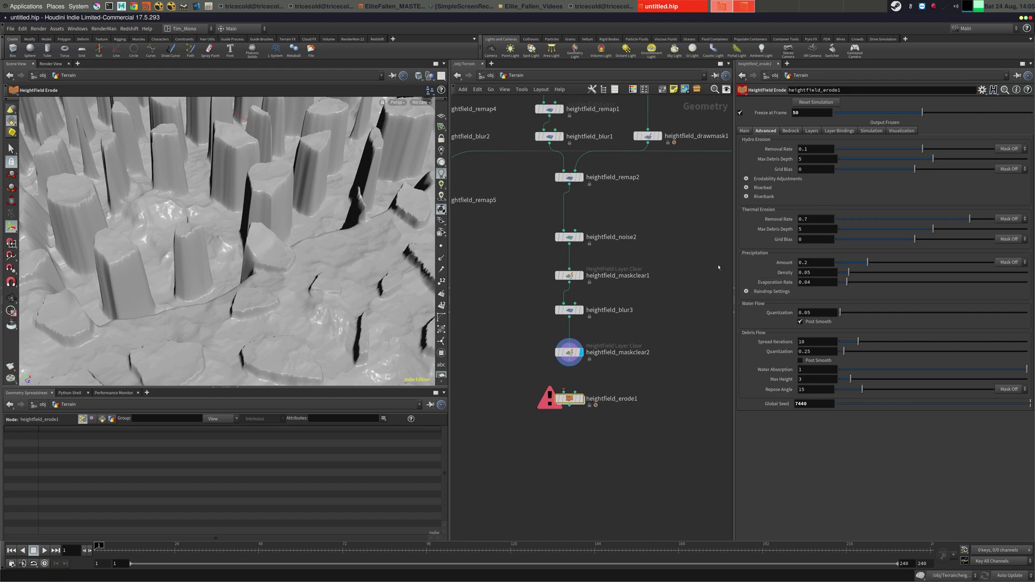
Check the erode node's visualization settings against the reference project and return to its main erosion parameters
key("alt+Tab")
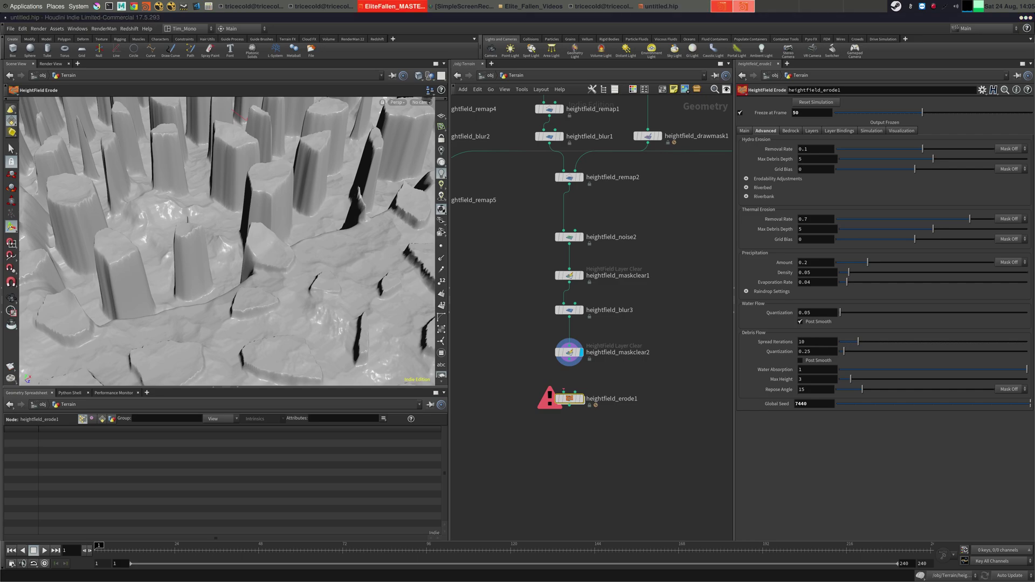
left_click(901, 130)
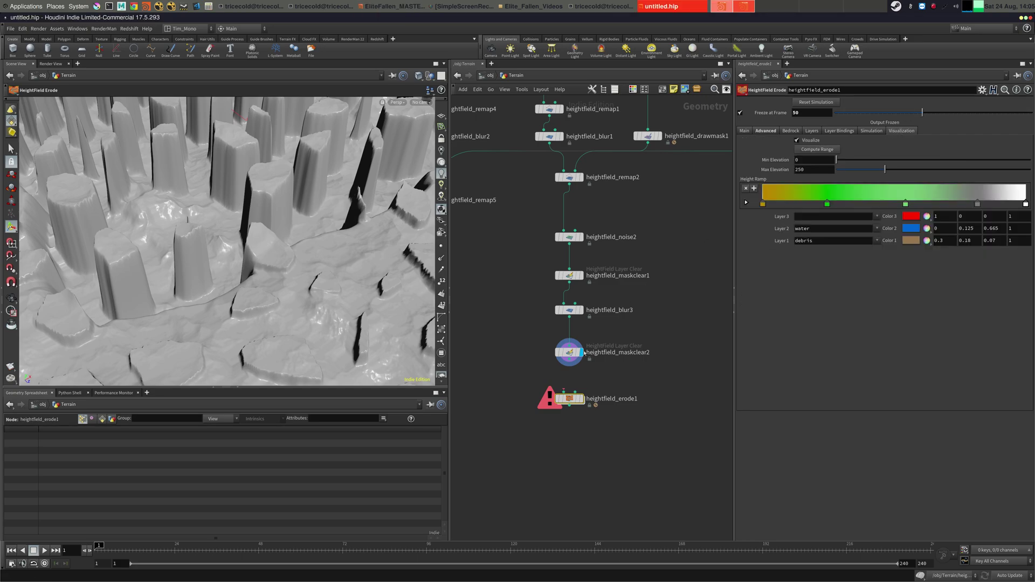
left_click(745, 130)
Connect the erode node to the second mask clear node and display it to cook the erosion
left_click(654, 261)
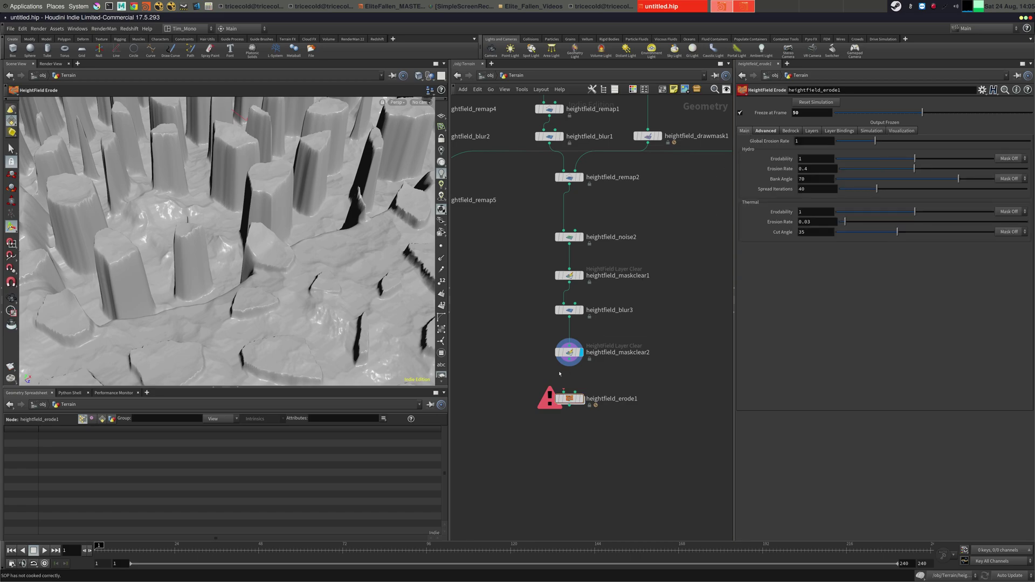
left_click(582, 402)
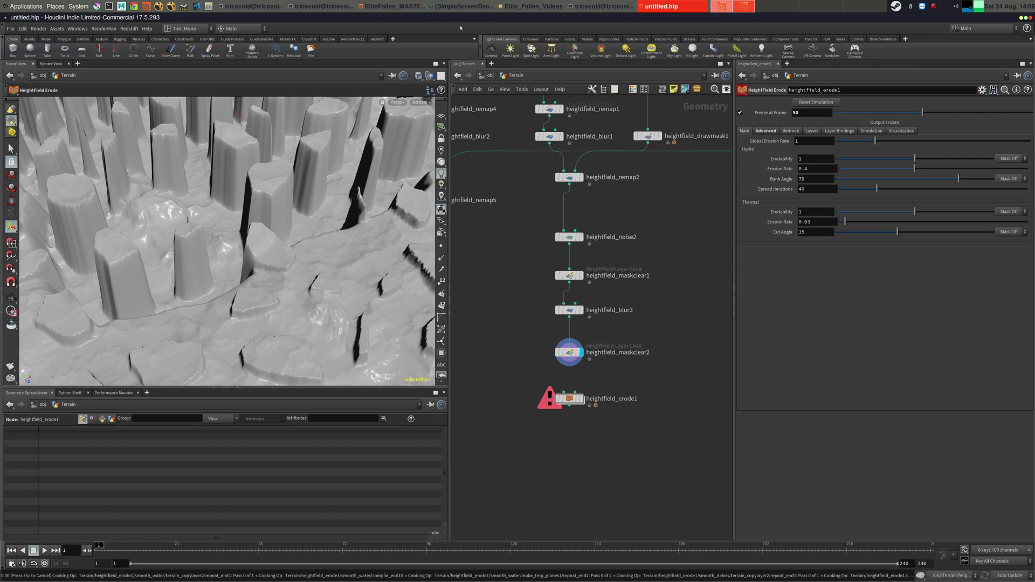
left_click(470, 7)
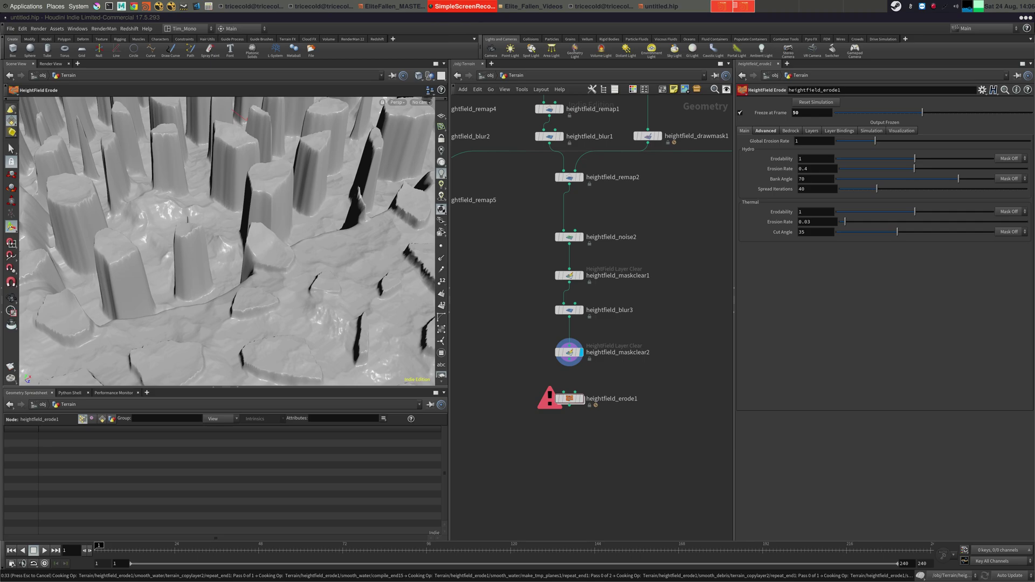